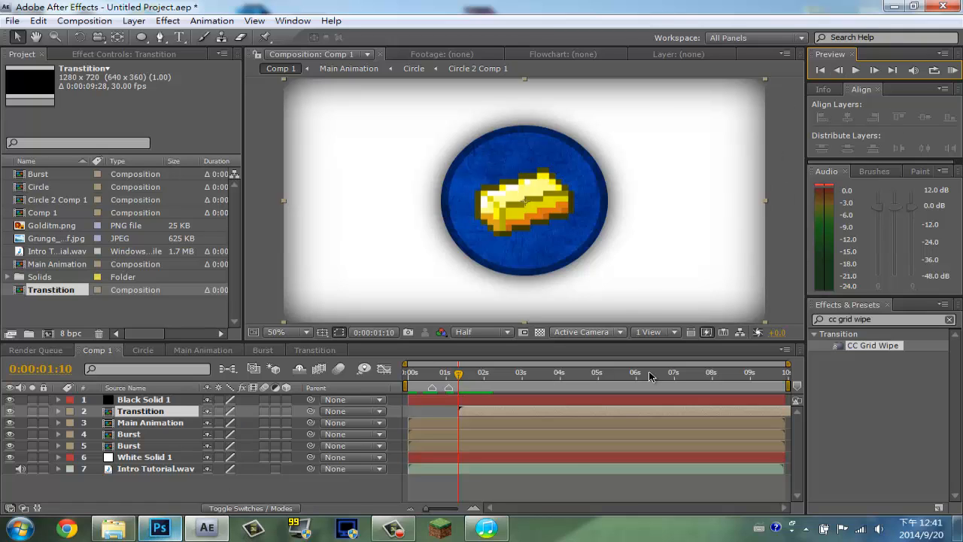
Switch to Photoshop and create a new 1280 x 720 pixel document with a transparent background
click(161, 530)
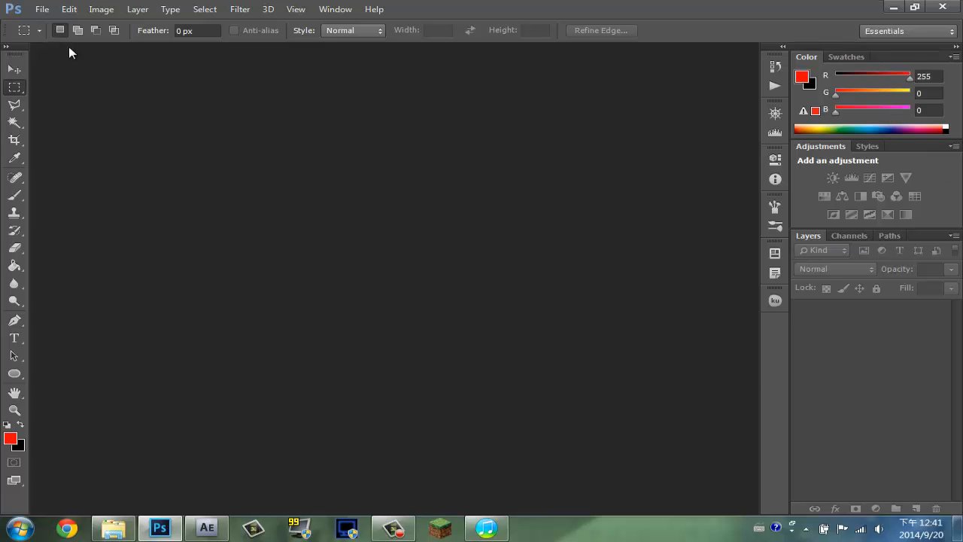
click(41, 10)
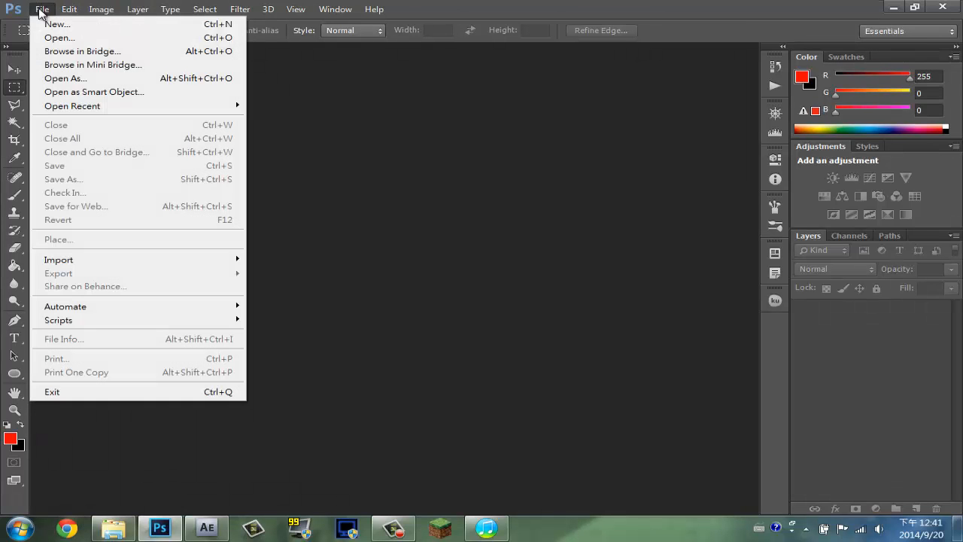
click(108, 28)
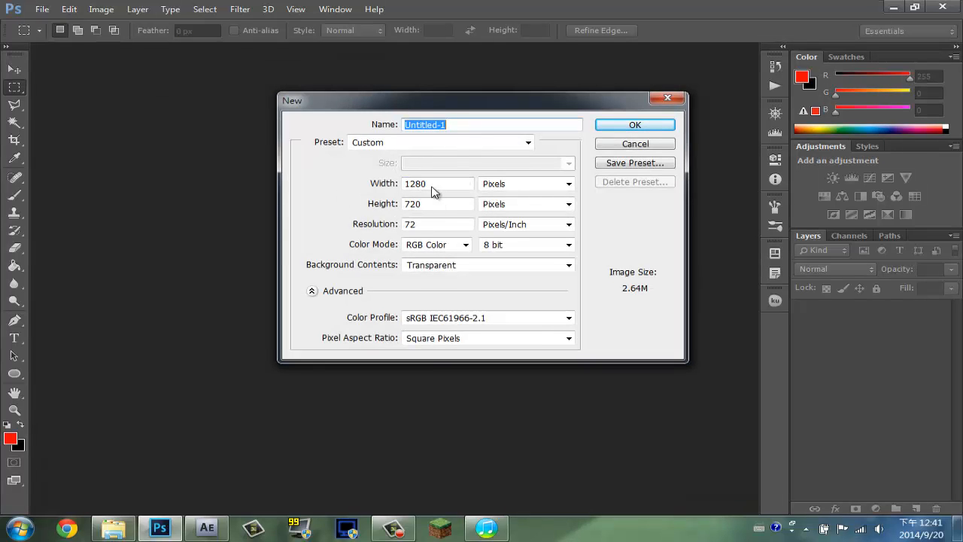
click(632, 125)
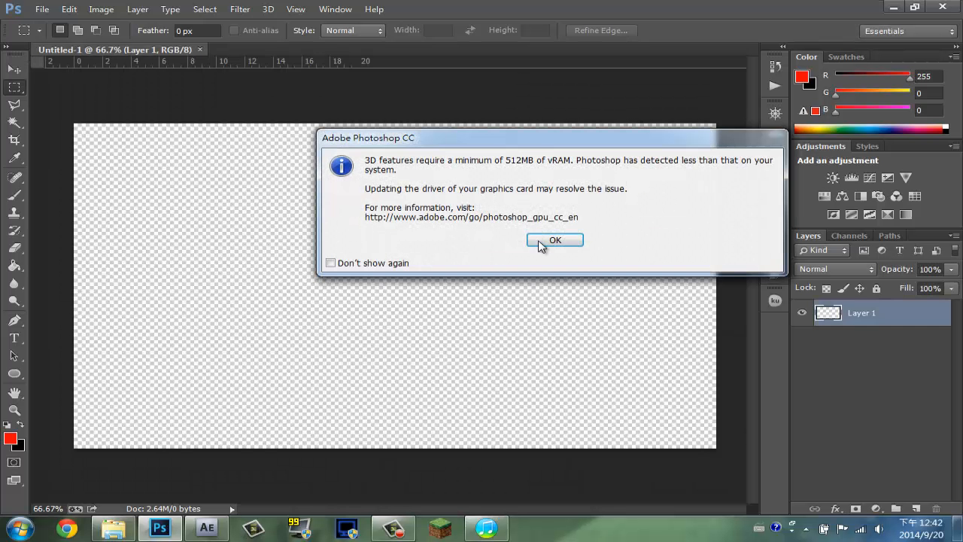
click(551, 241)
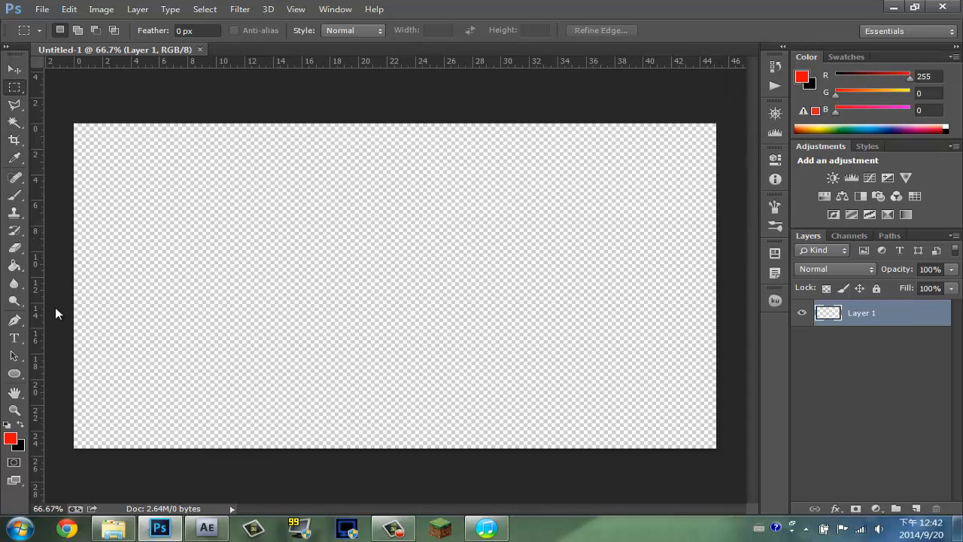
Choose the Toonish font for the Type tool
click(15, 341)
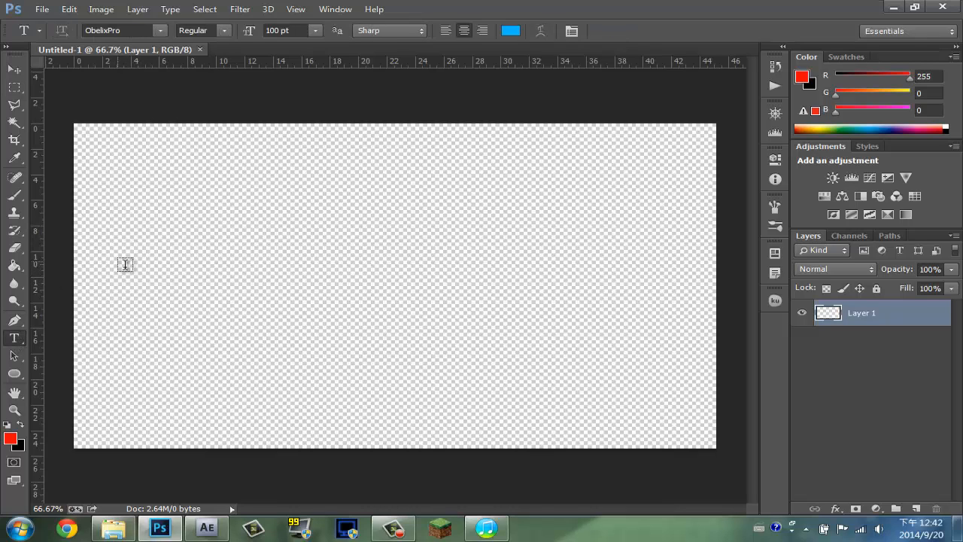
click(161, 29)
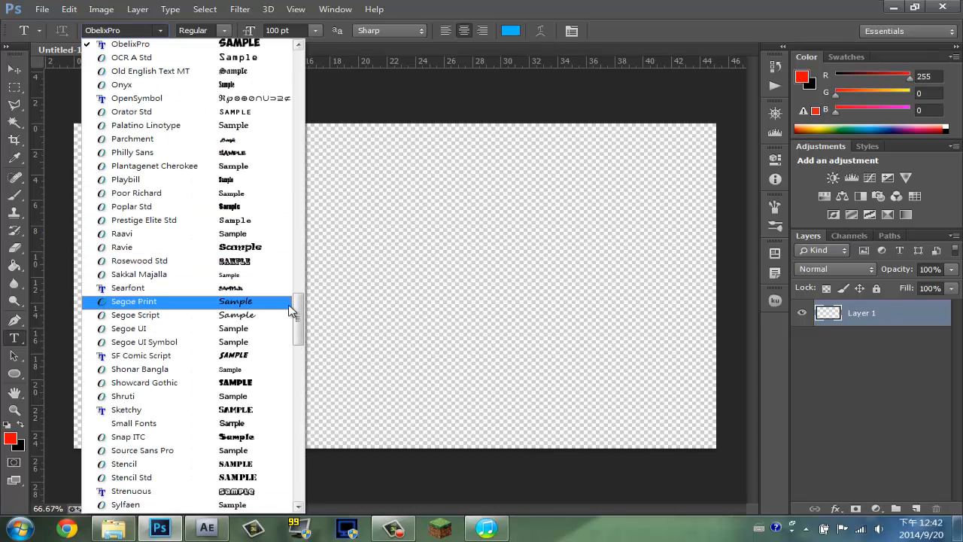
drag(301, 308, 301, 208)
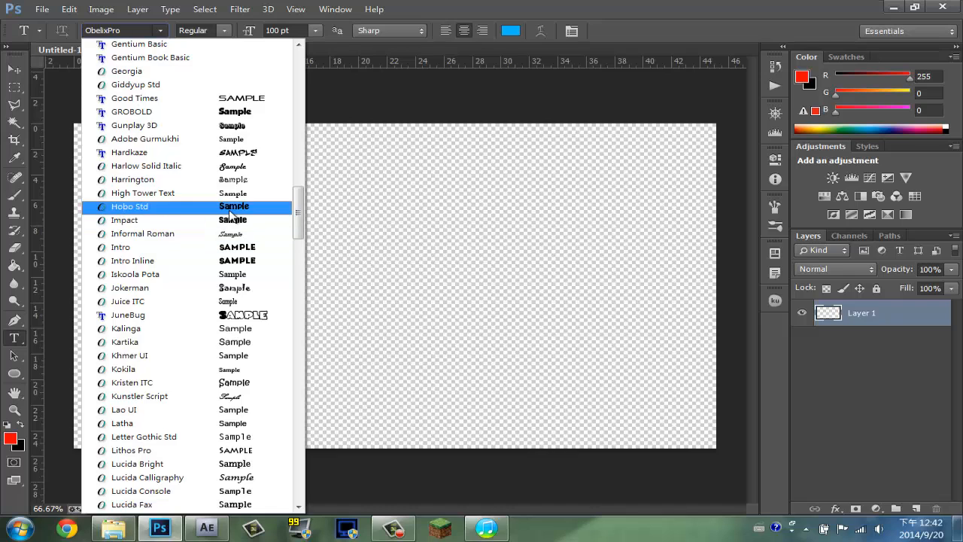
scroll(298, 205, up, 8)
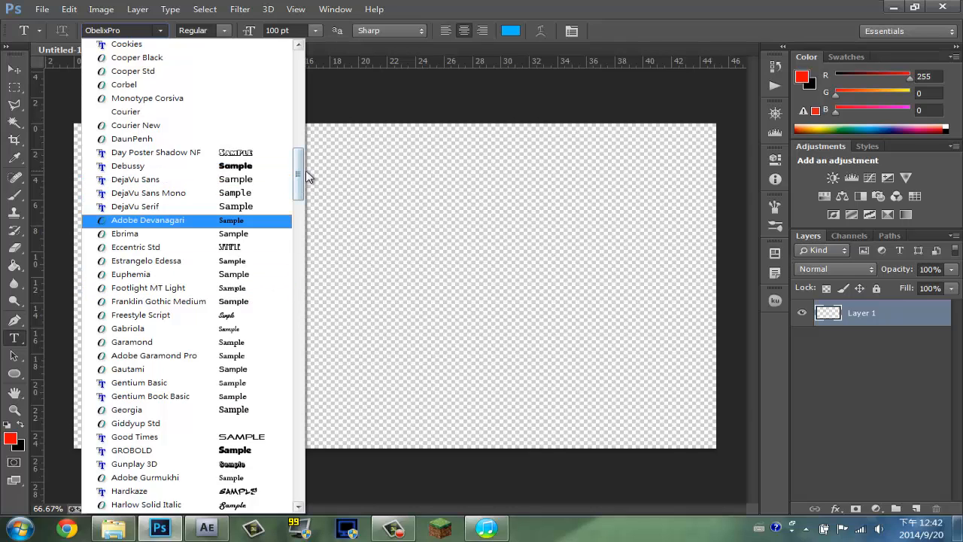
scroll(299, 152, up, 4)
drag(299, 153, 301, 132)
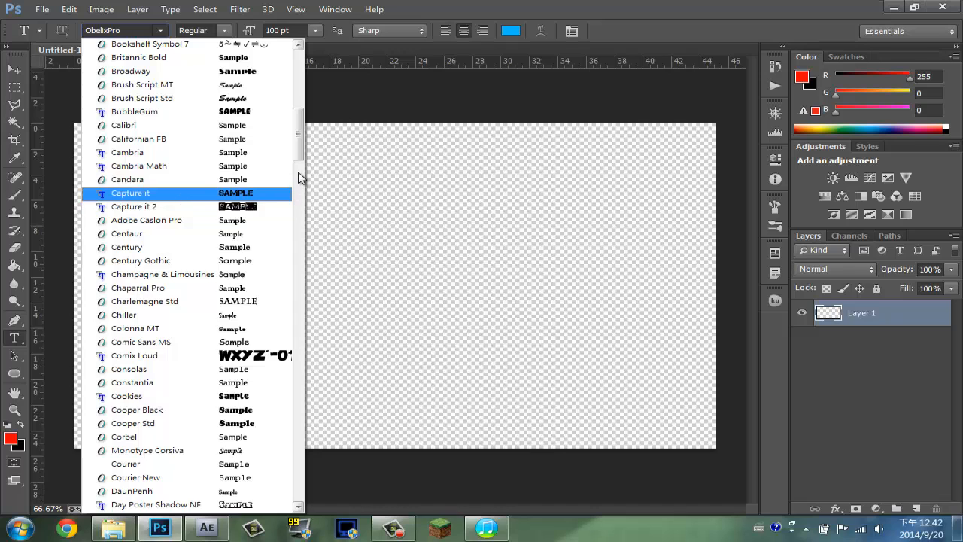
drag(299, 147, 322, 364)
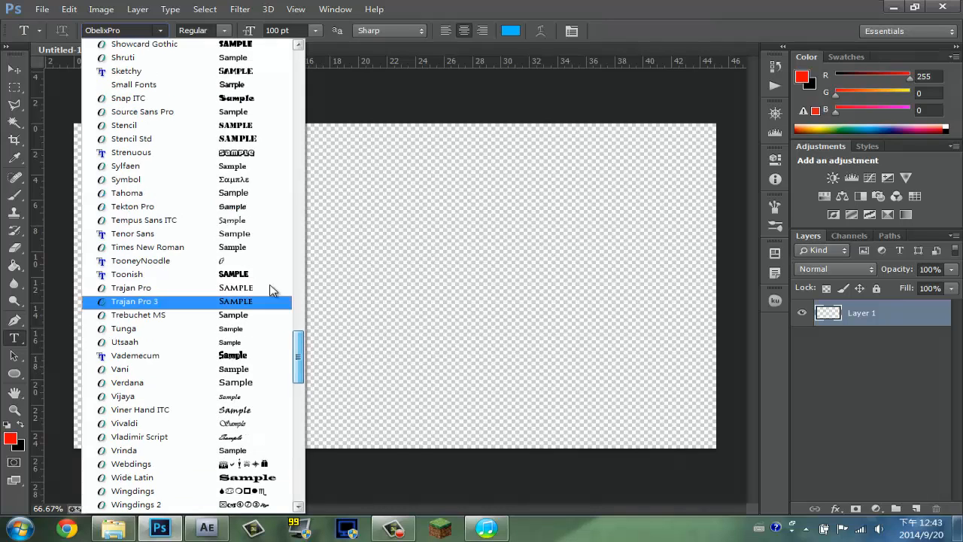
click(253, 276)
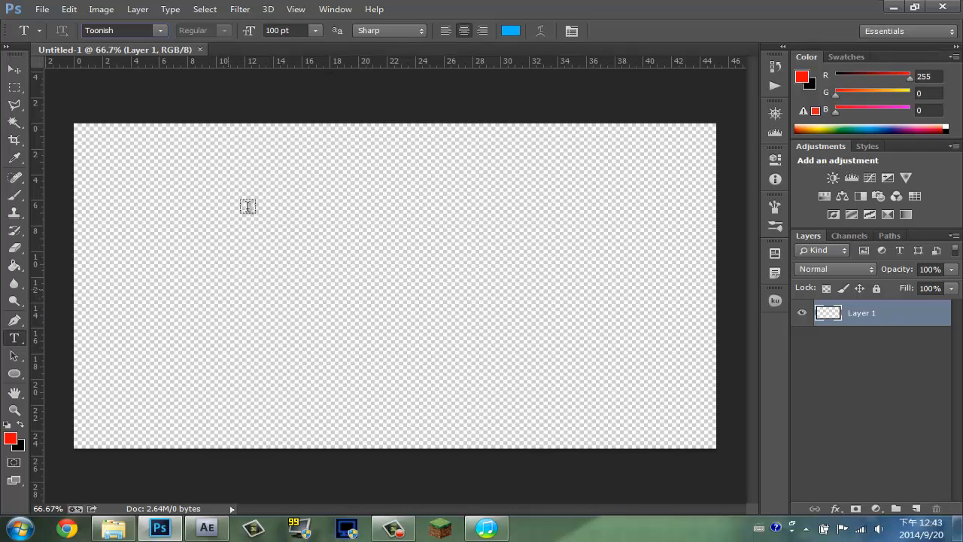
Set the text color to white
key(i)
click(511, 30)
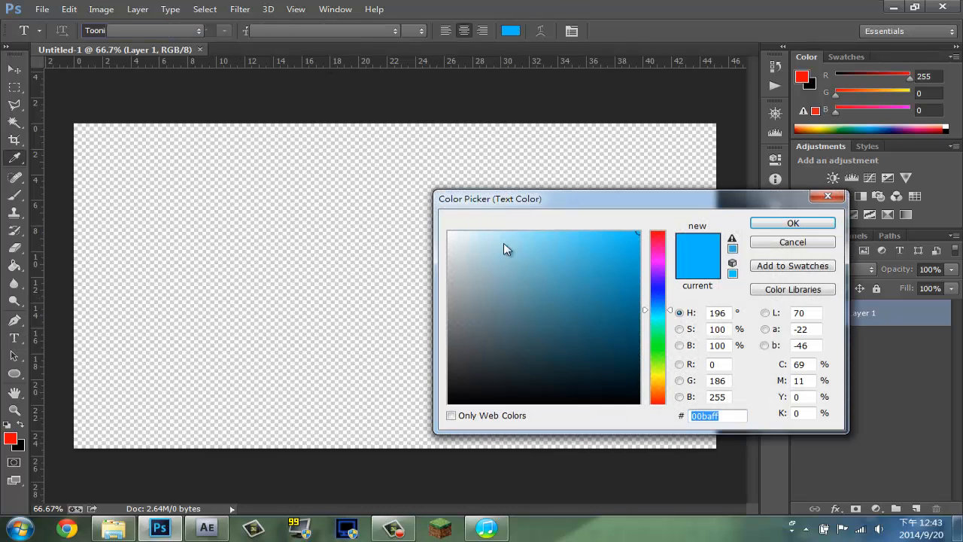
click(258, 162)
click(793, 224)
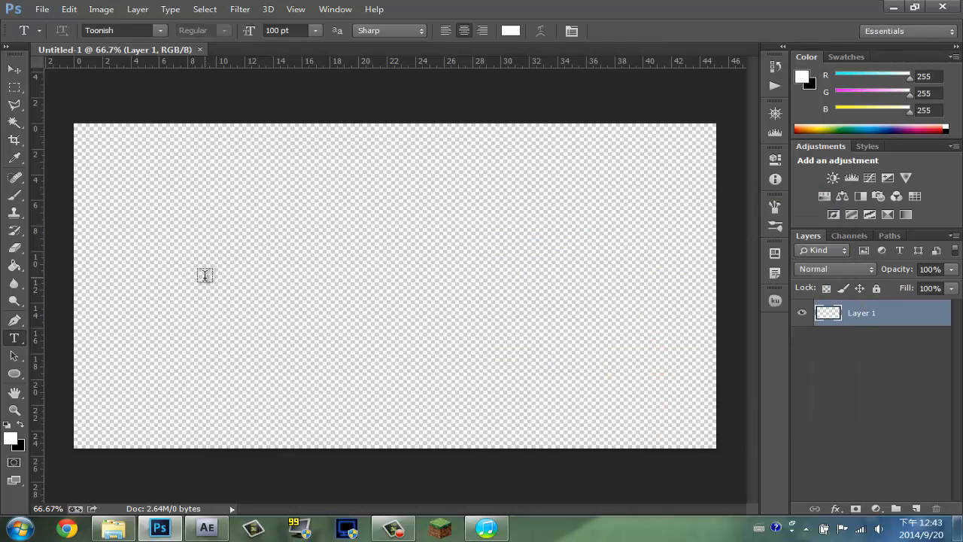
Add the text ECHOU92 to the canvas and move it to about the middle
click(205, 275)
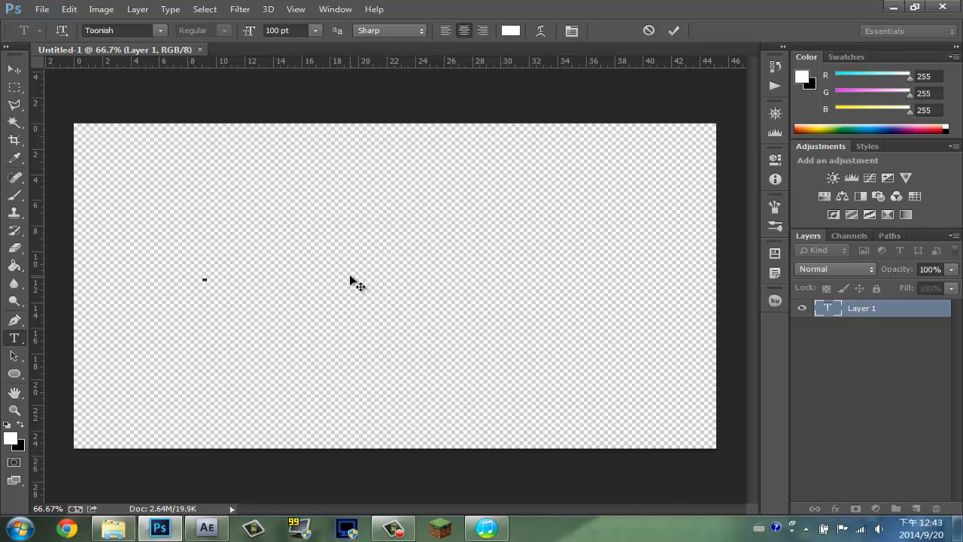
text(ECHOU92)
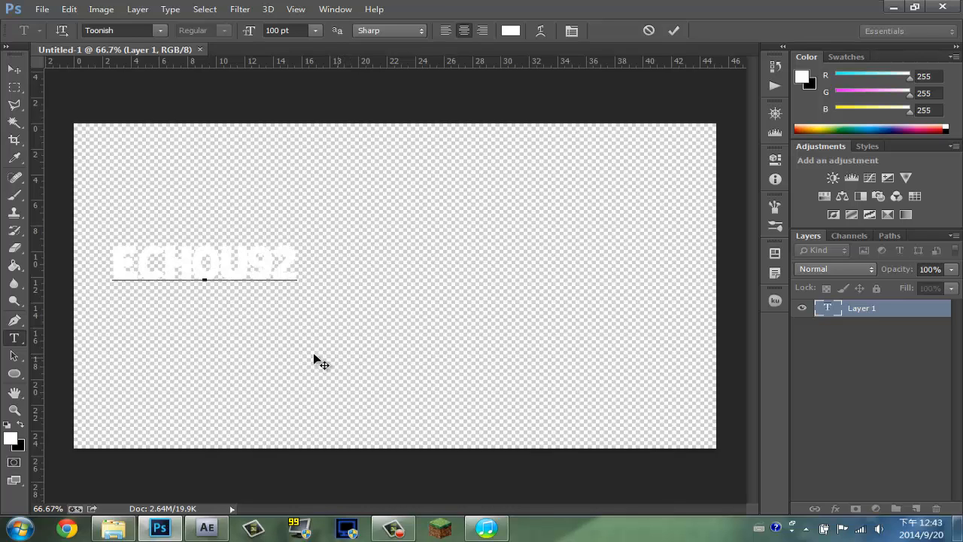
click(14, 70)
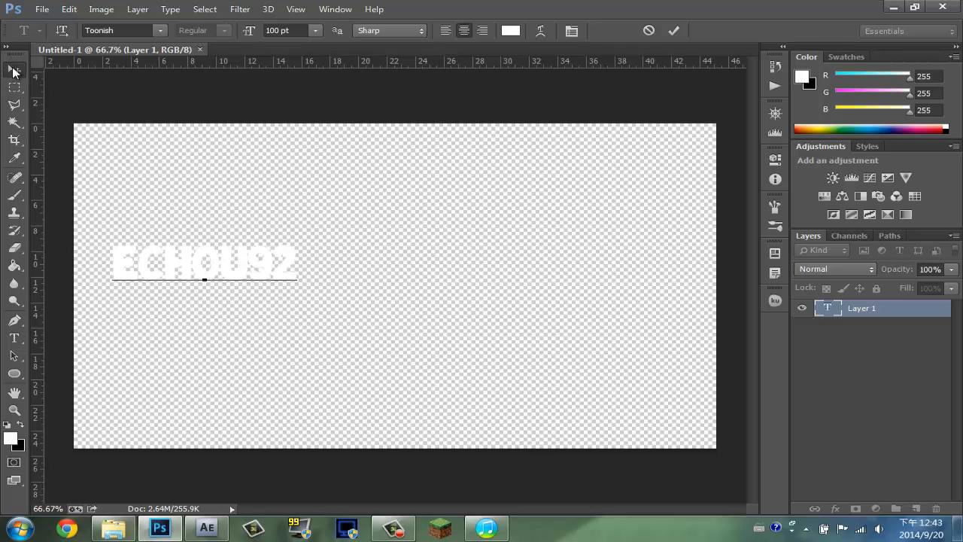
drag(225, 260, 417, 291)
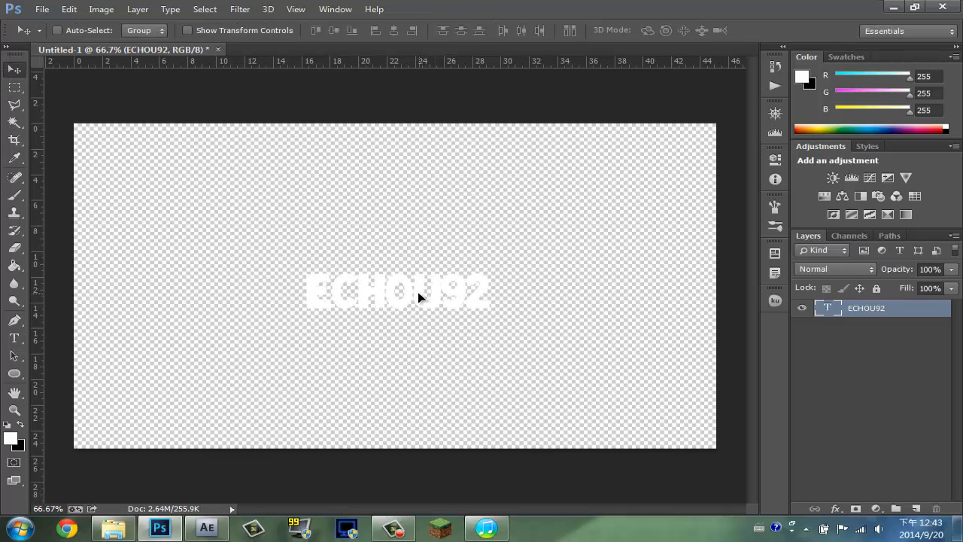
Set the font size of the whole ECHOU92 text to 125 pt
click(14, 338)
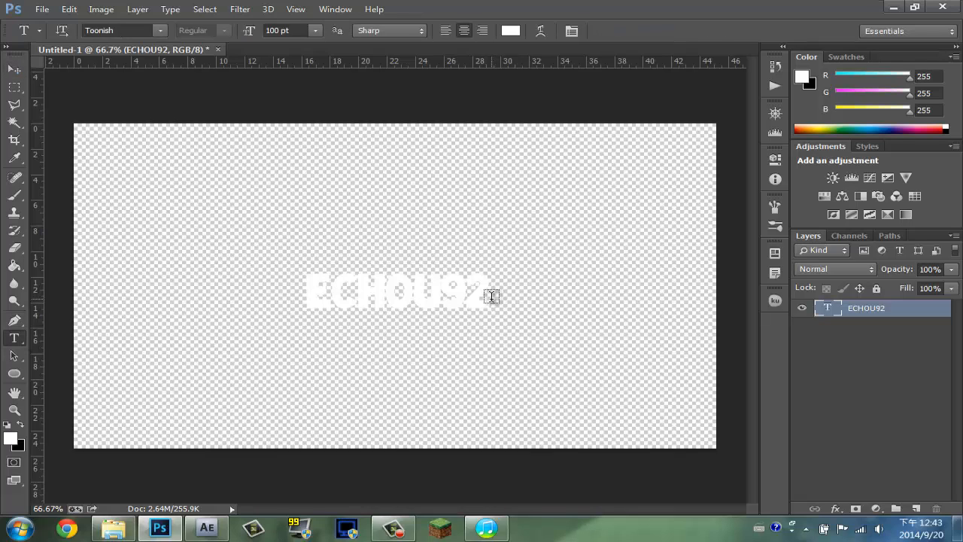
drag(487, 296, 284, 294)
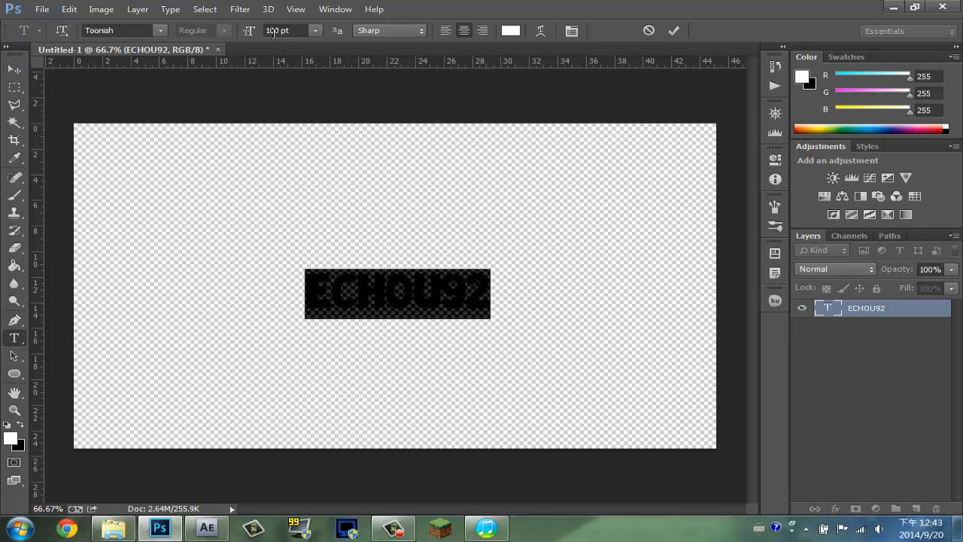
click(307, 34)
text(112)
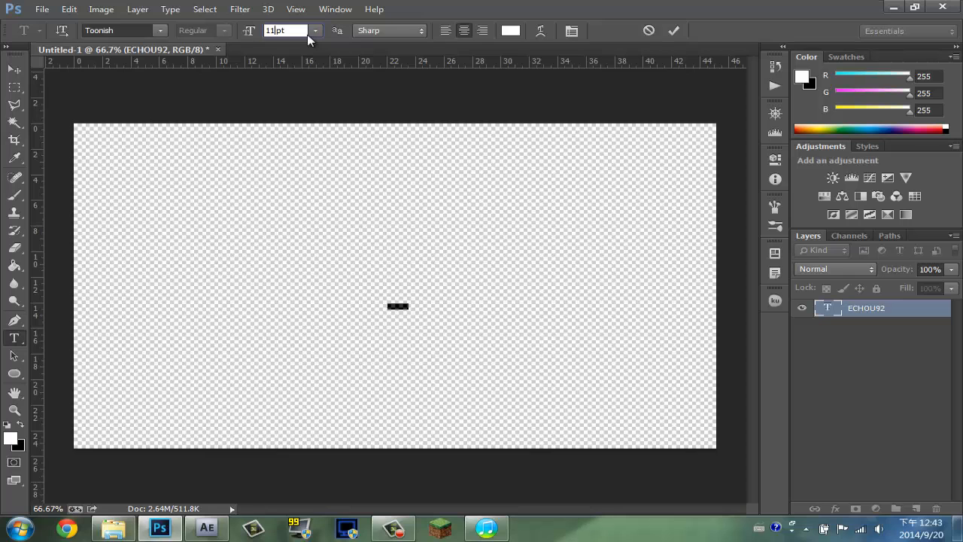
text(5)
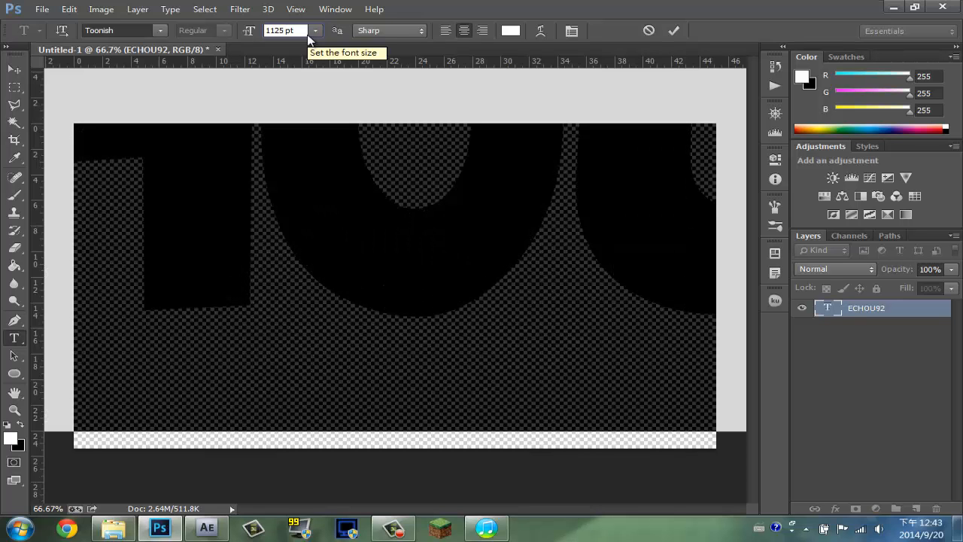
key(BackSpace)
key(BackSpace)
key(BackSpace)
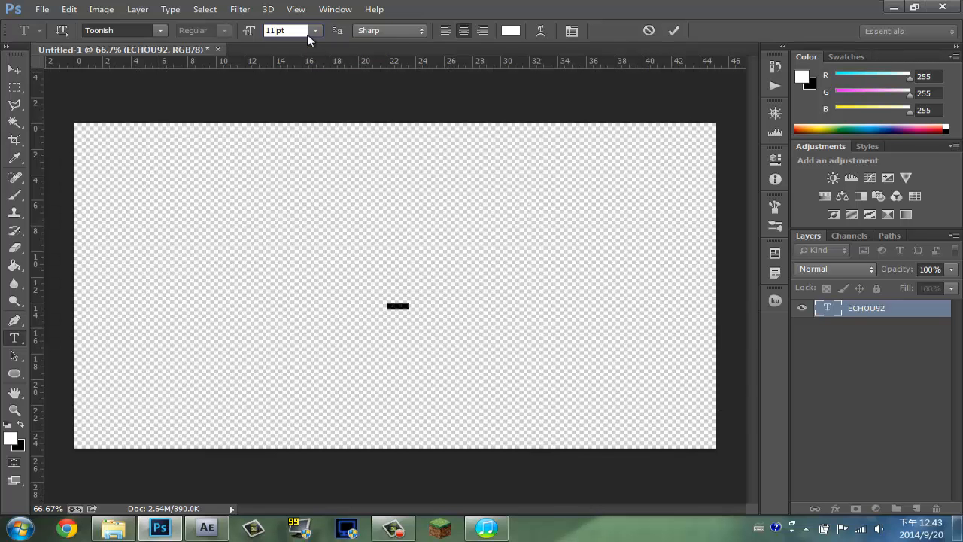
text(25)
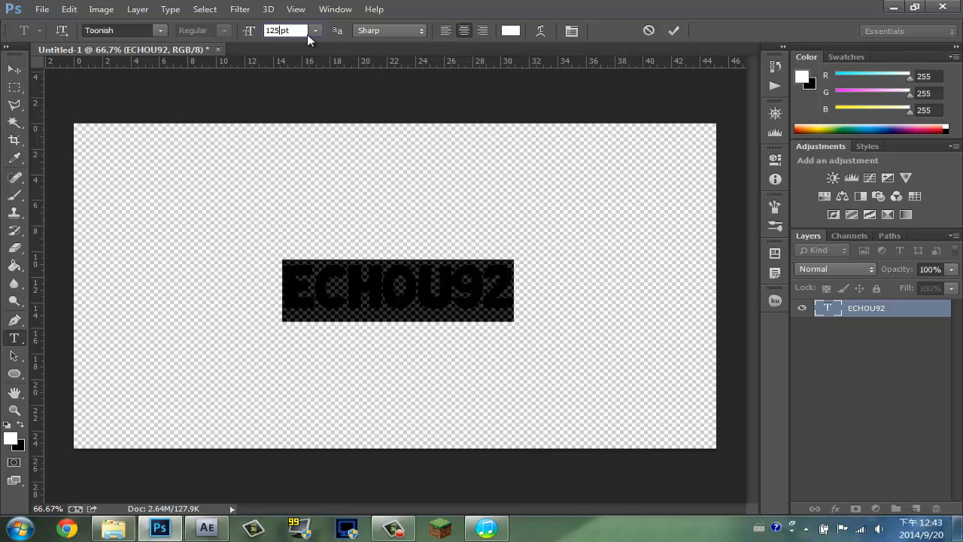
key(Return)
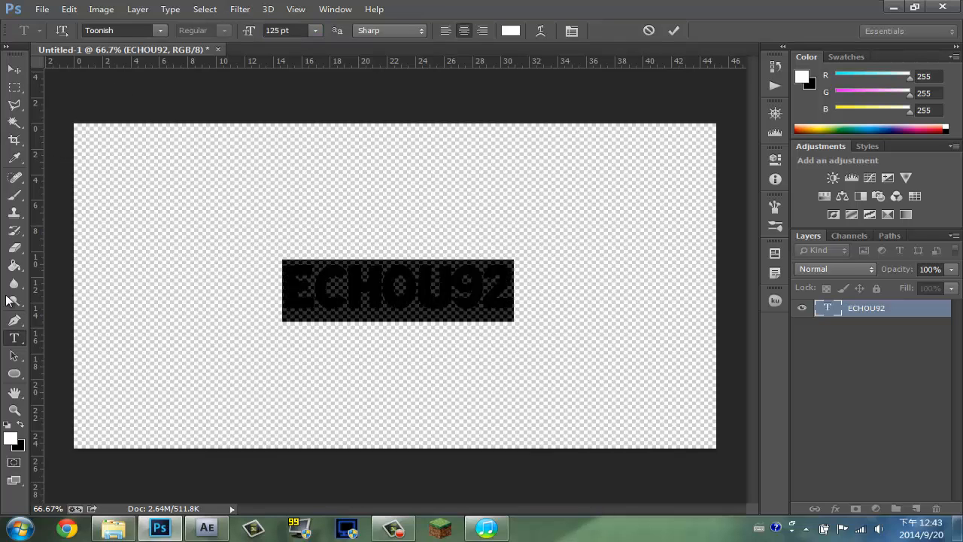
click(360, 298)
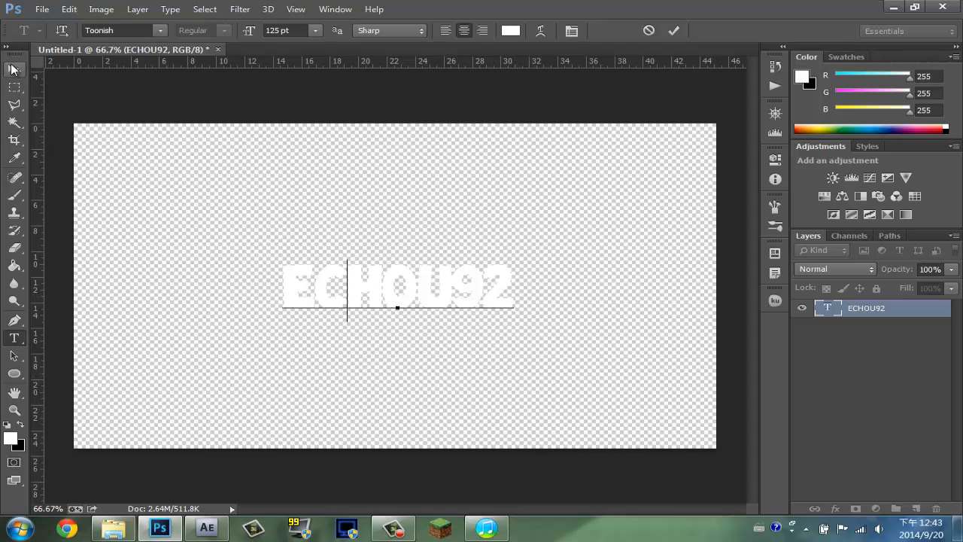
click(13, 69)
click(13, 338)
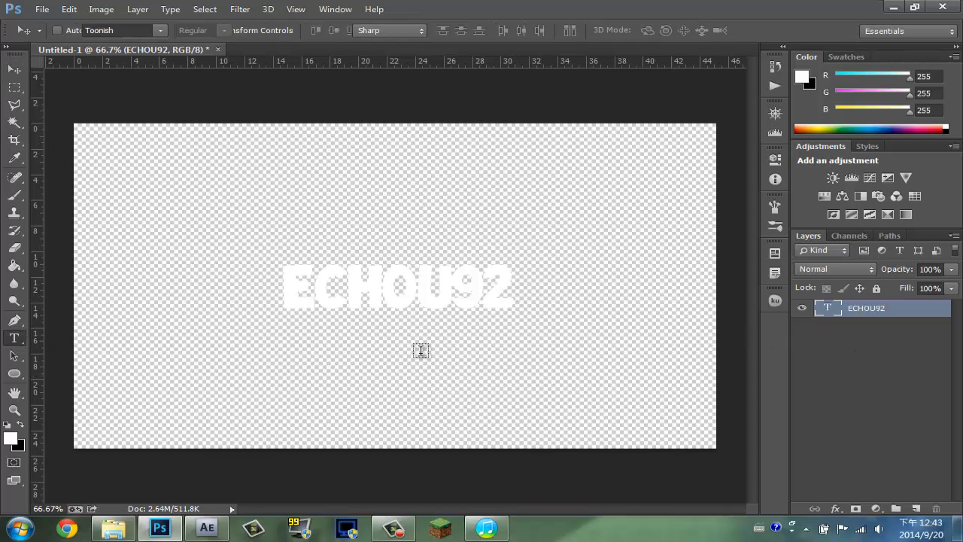
Add a stroke to the ECHOU92 text layer through its blending options and set the stroke color to ffffff
right_click(878, 313)
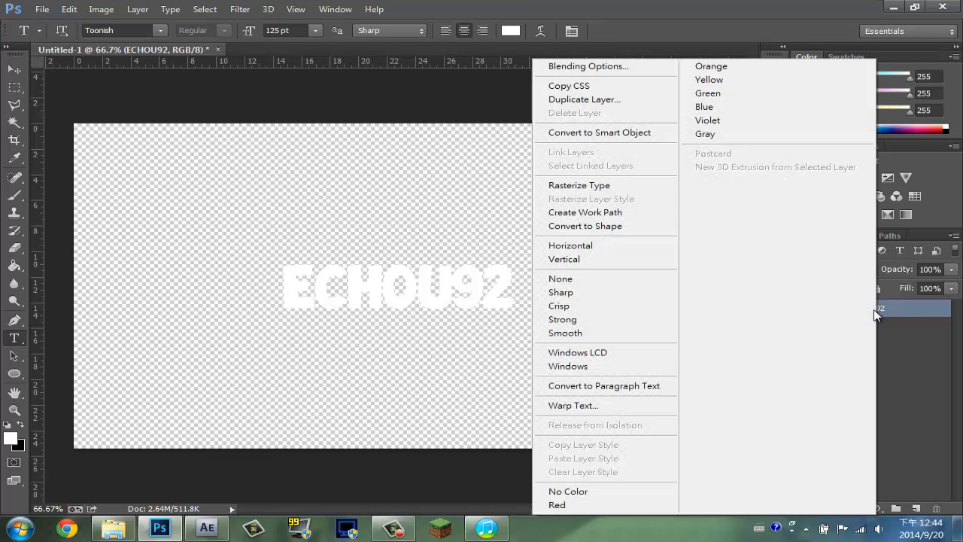
right_click(899, 308)
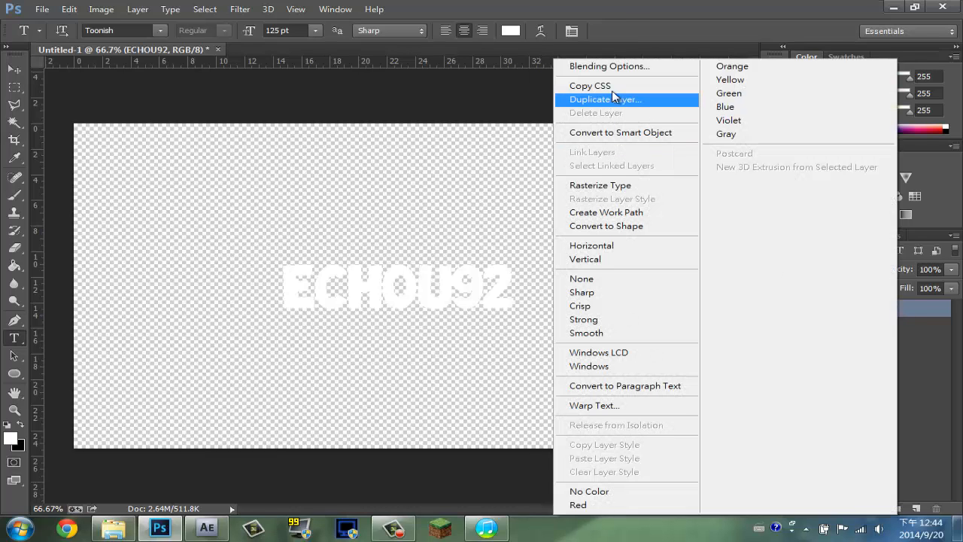
click(619, 66)
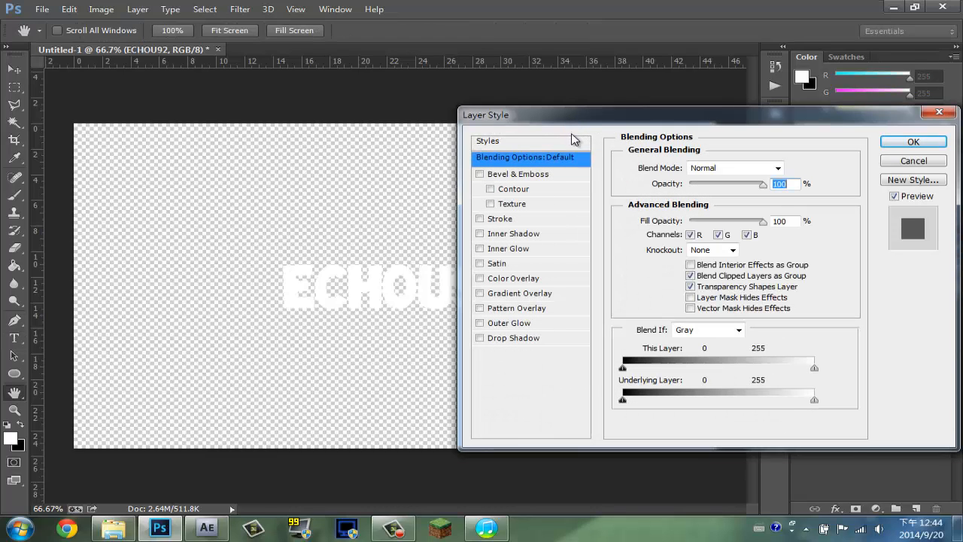
click(480, 219)
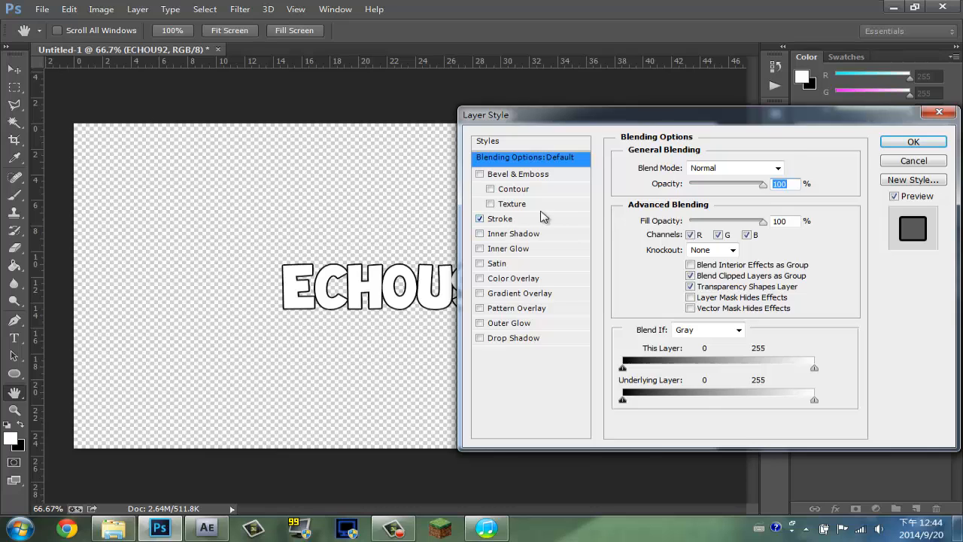
click(542, 217)
click(711, 260)
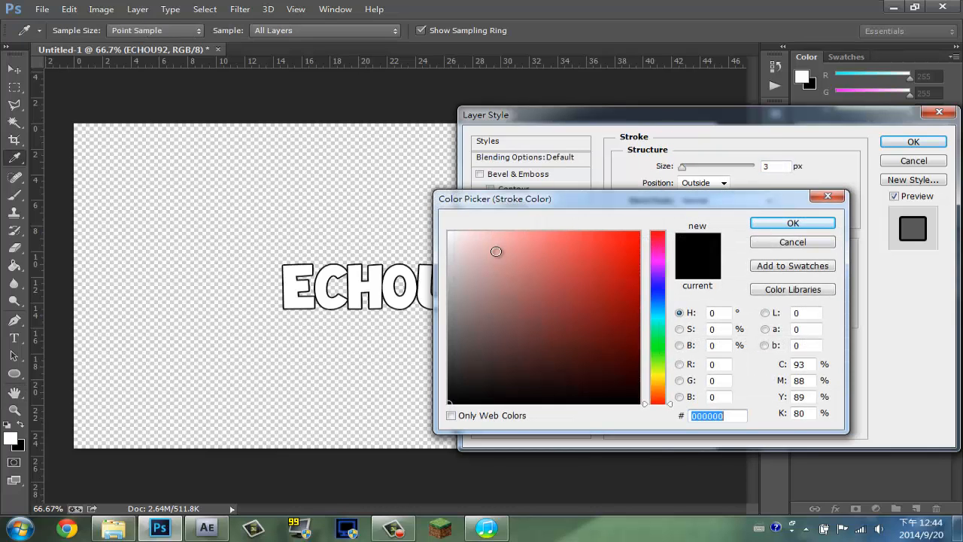
text(ffffff)
click(790, 222)
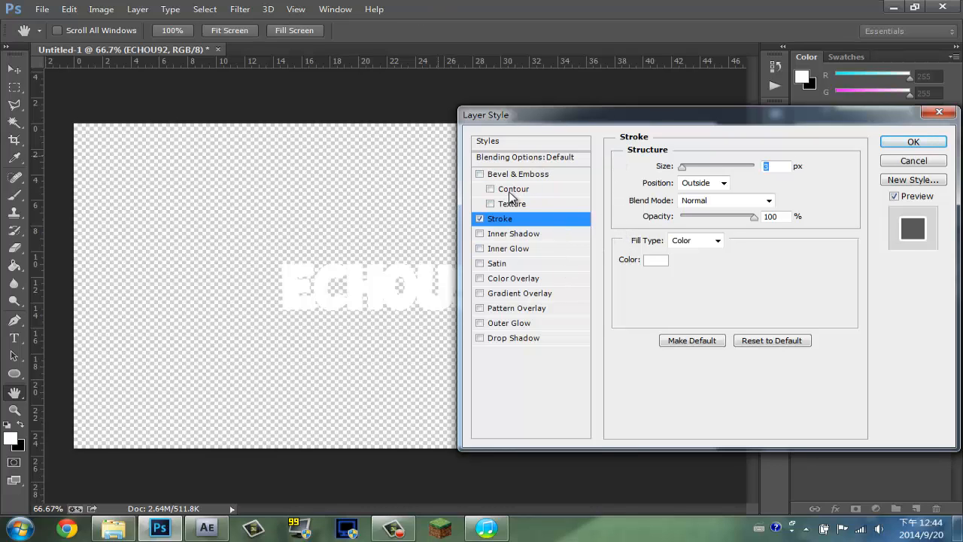
Add a gradient overlay with the black stop at 46% and the white stop at 51%, and set the overlay's opacity to 42%
click(522, 294)
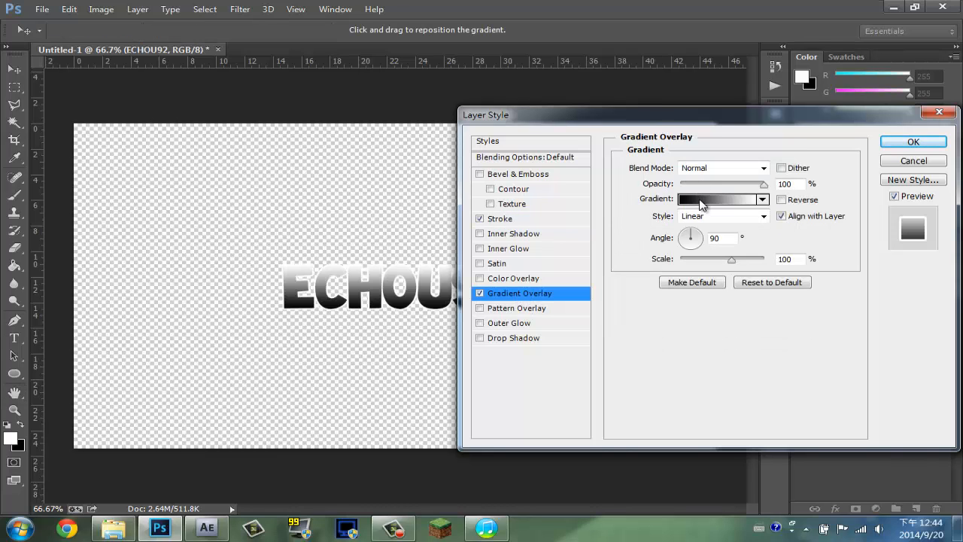
click(700, 201)
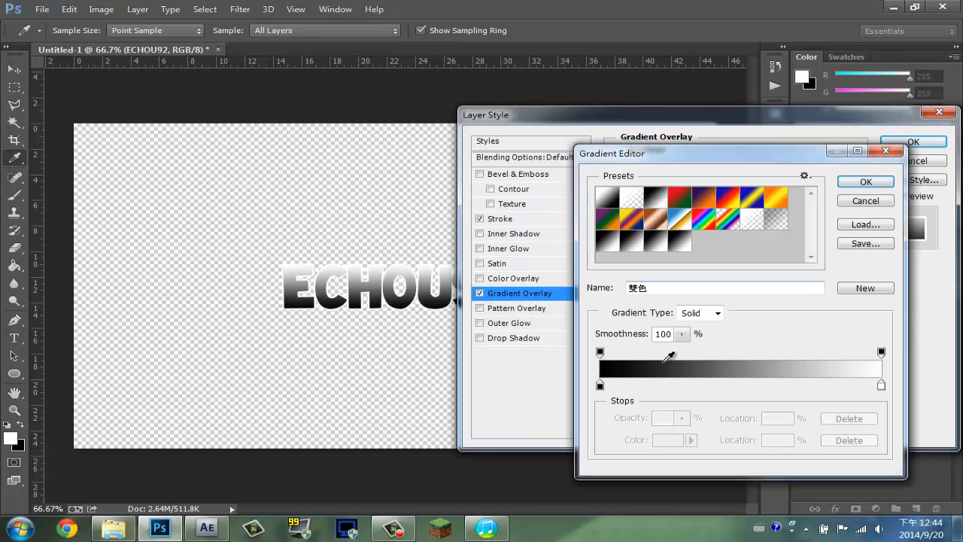
click(887, 153)
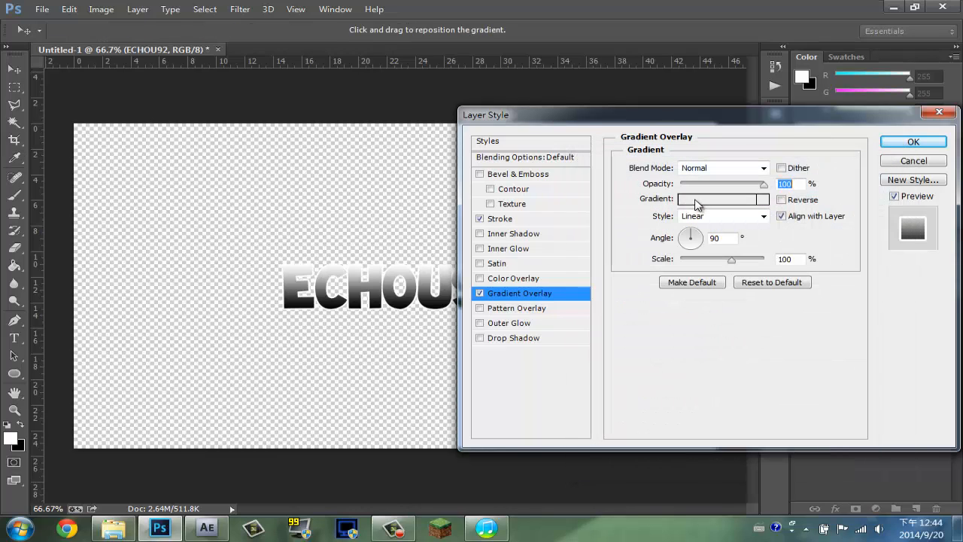
click(728, 200)
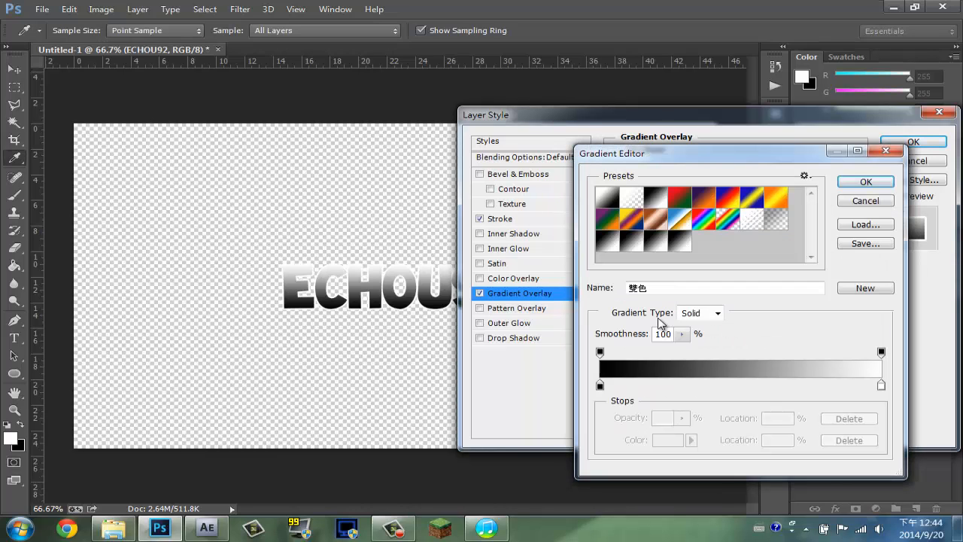
drag(605, 385, 730, 386)
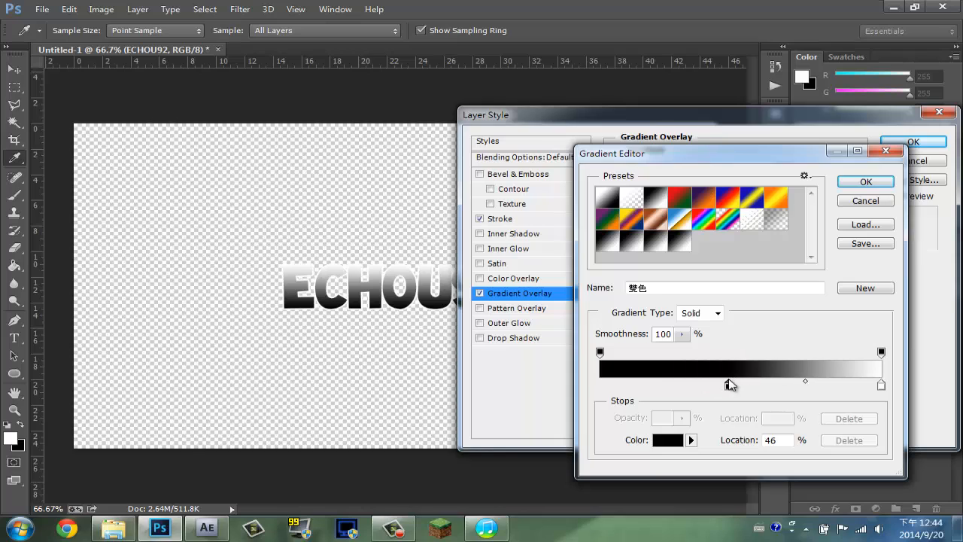
drag(881, 387, 742, 386)
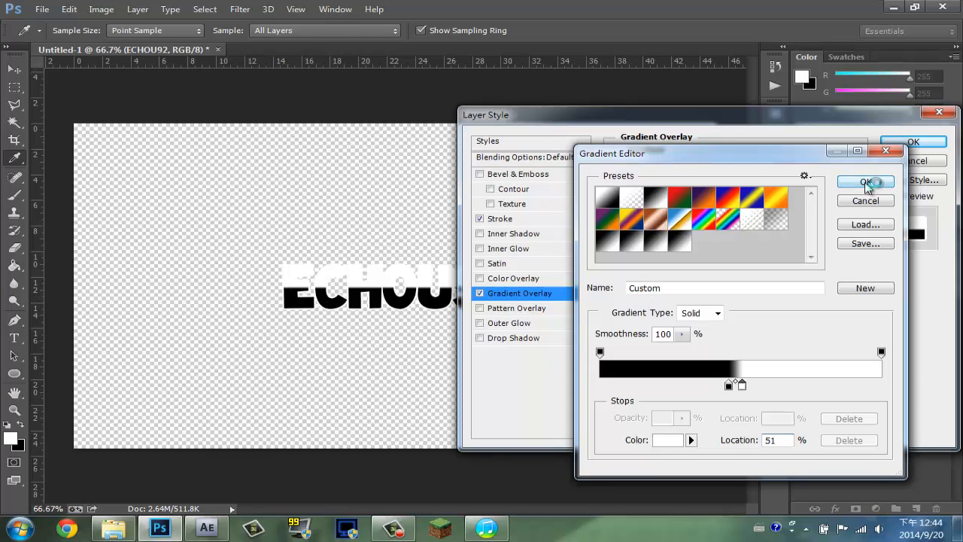
click(866, 182)
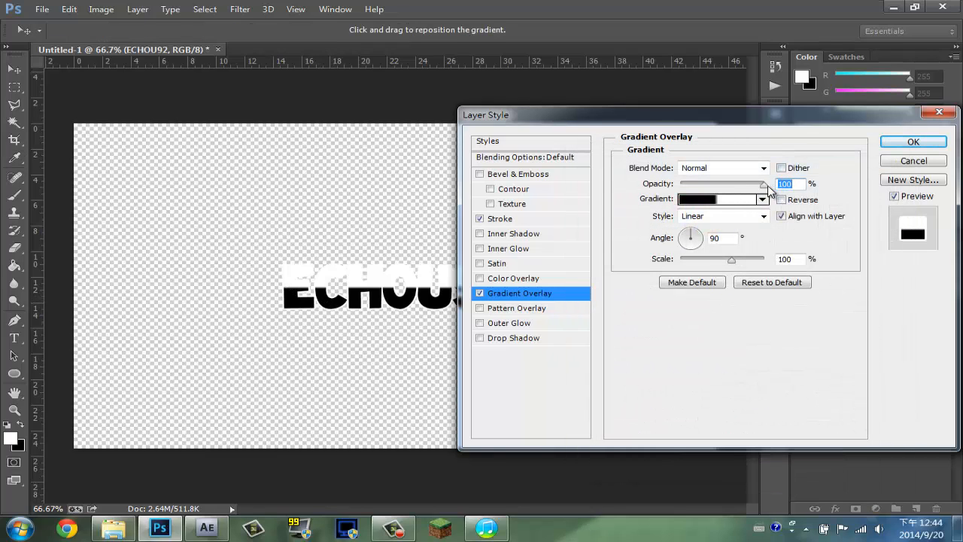
drag(764, 185, 718, 196)
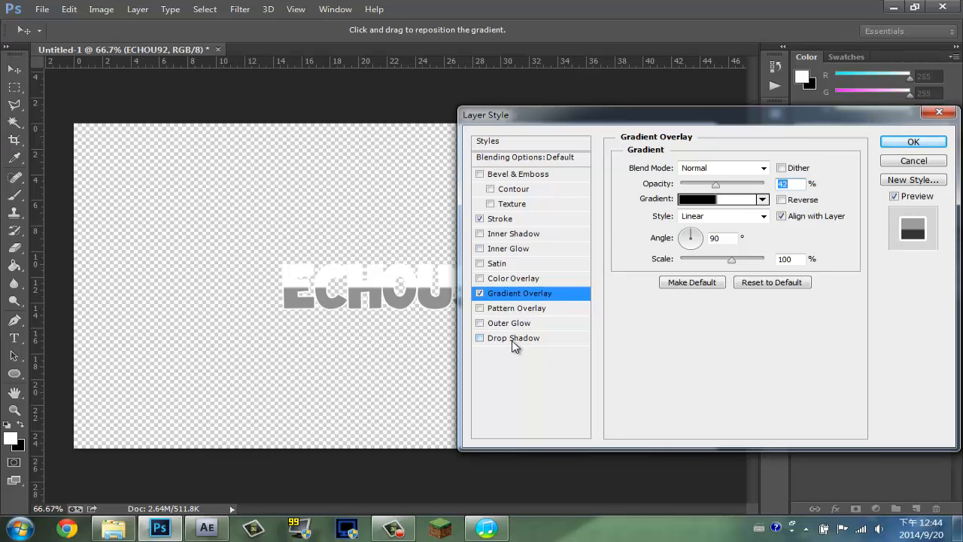
Add an inner glow with a size of 10 px to the text and apply the layer style
click(507, 250)
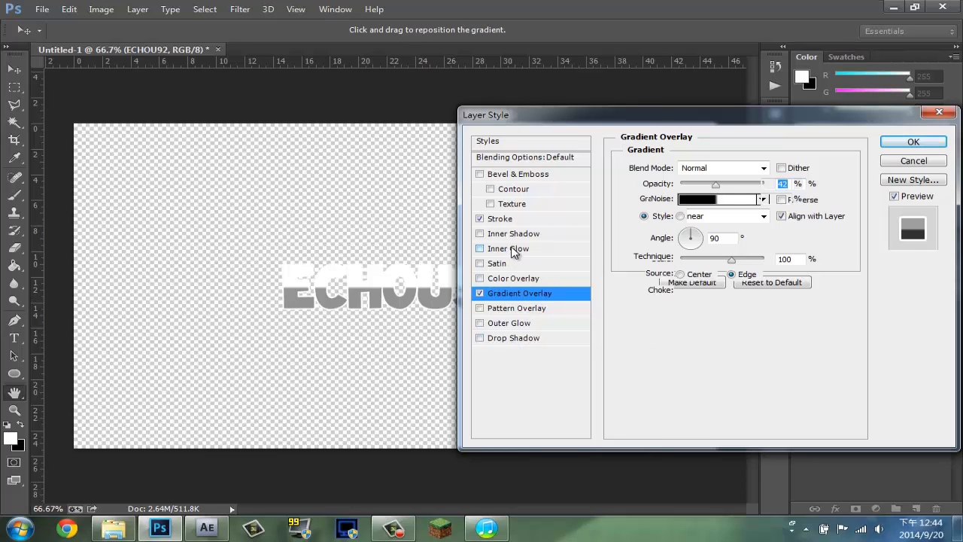
drag(686, 309, 691, 310)
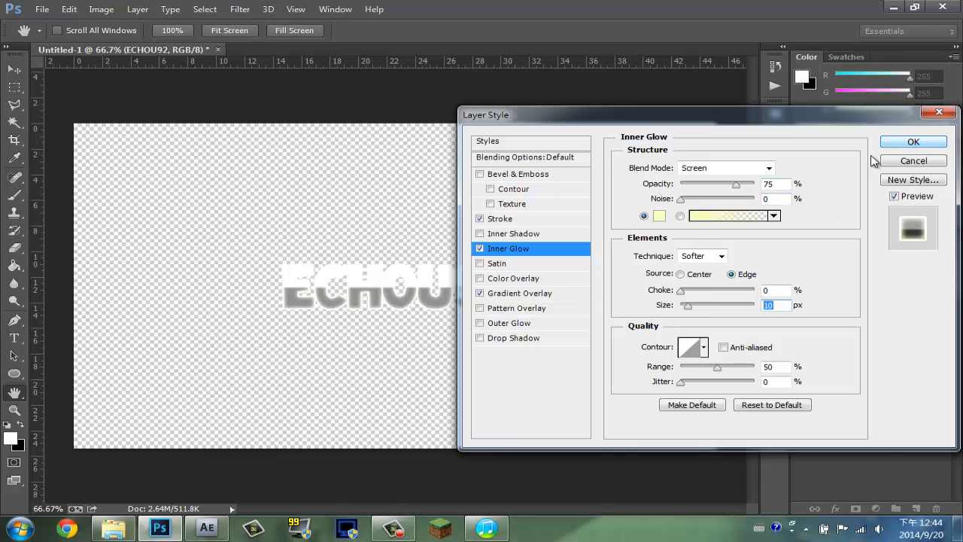
click(907, 143)
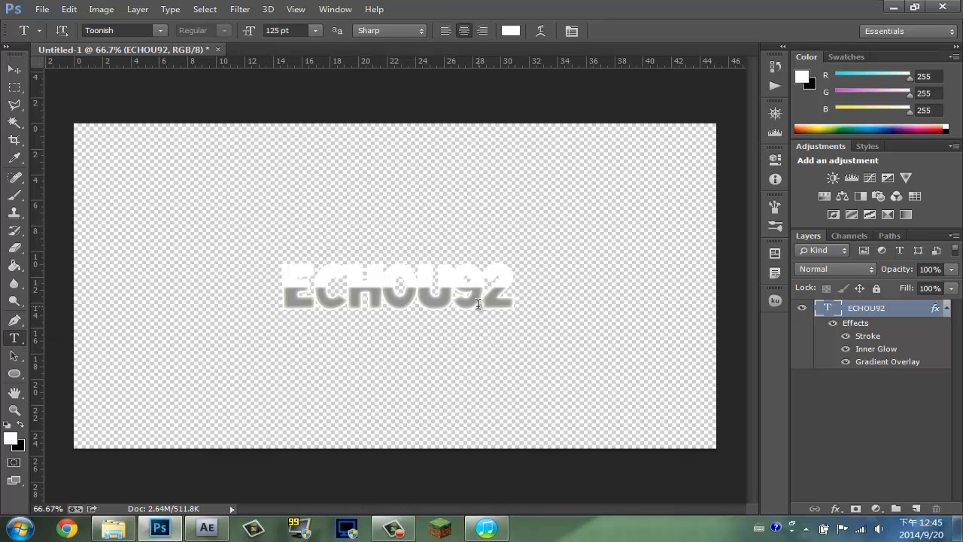
Change the color of the whole ECHOU92 text to bright blue 00d8ff and commit the text edit
drag(508, 296, 245, 285)
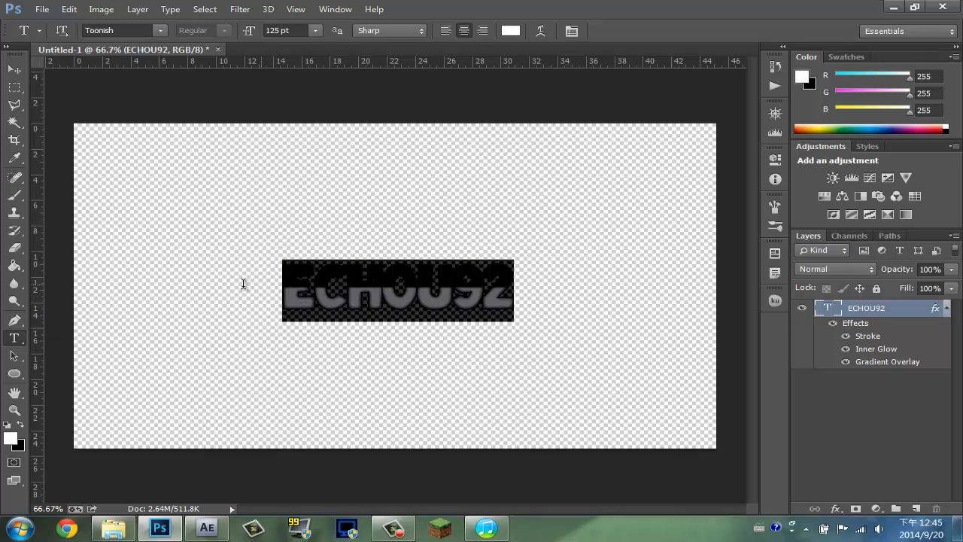
click(514, 30)
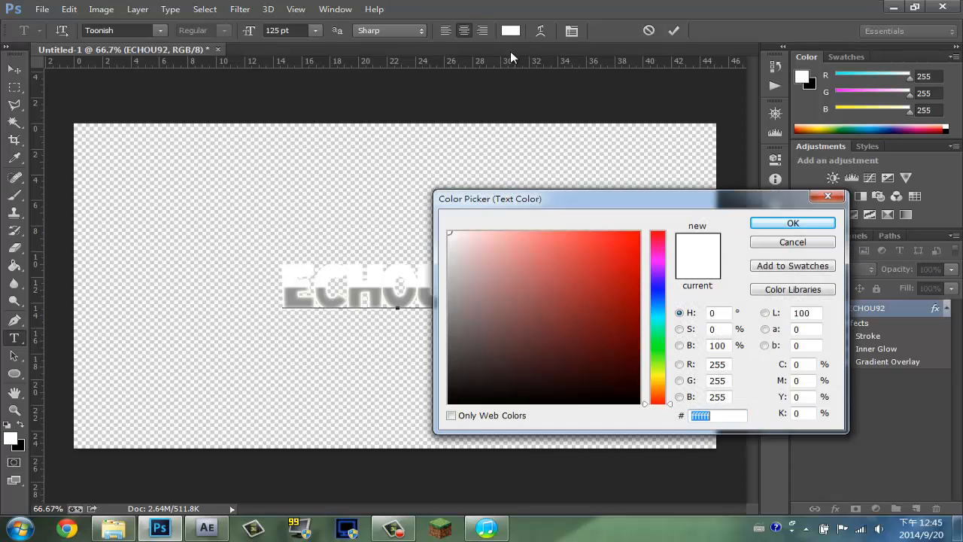
drag(662, 319, 660, 313)
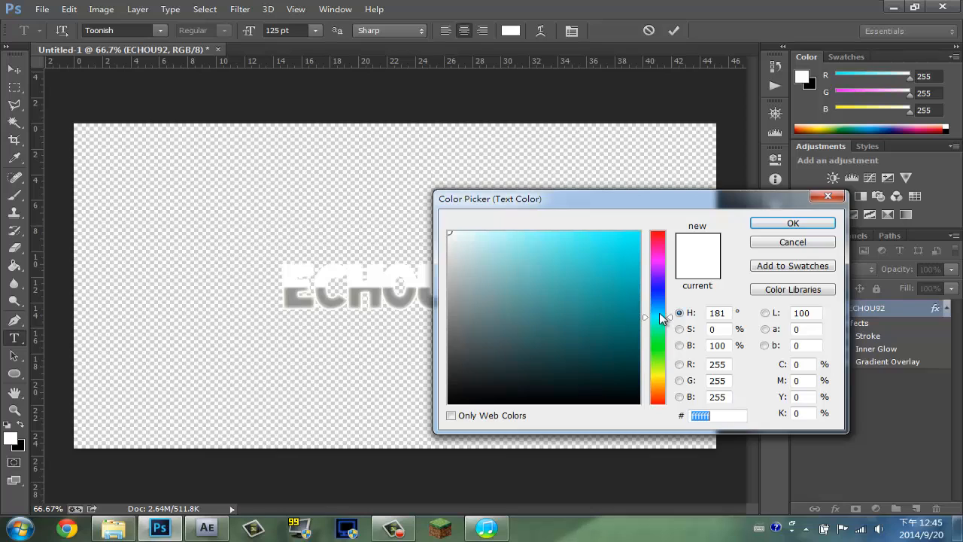
click(634, 239)
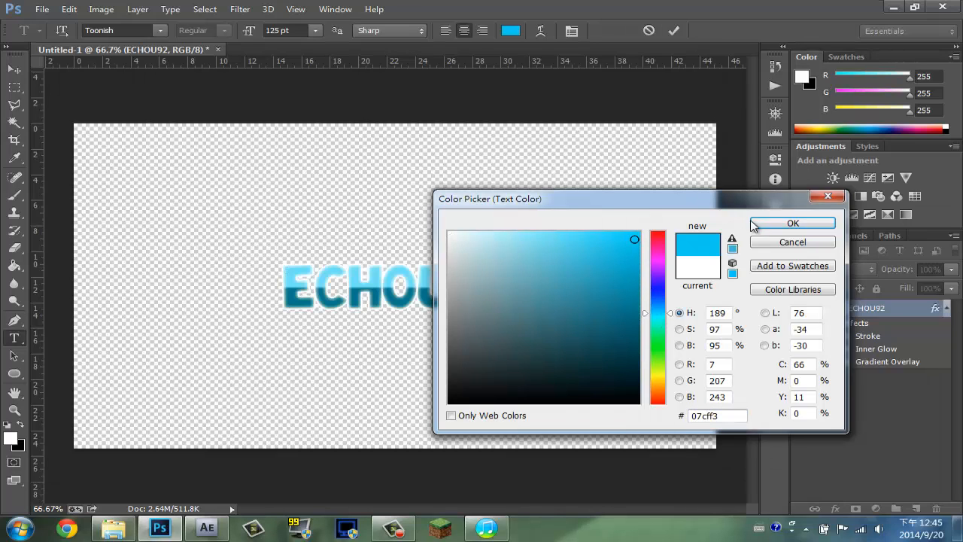
drag(636, 236, 670, 219)
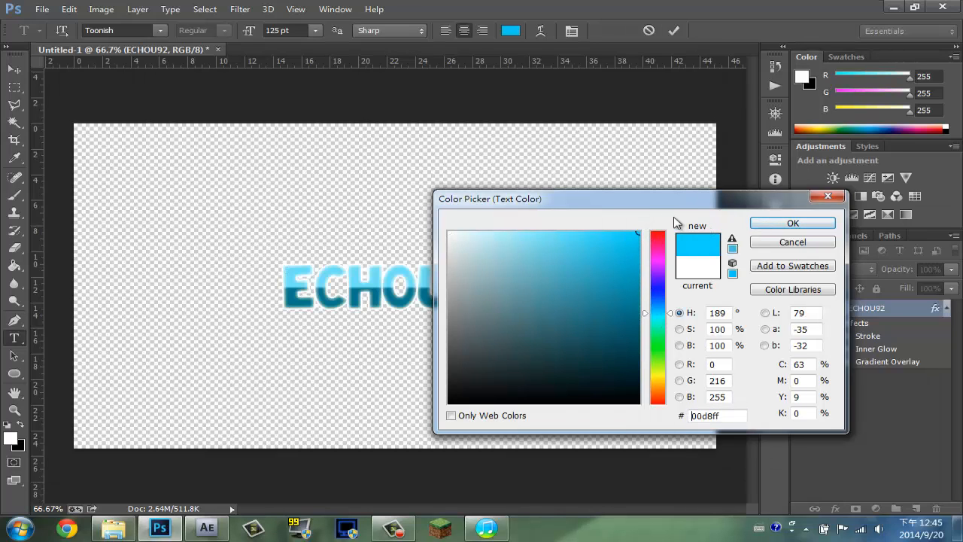
click(792, 230)
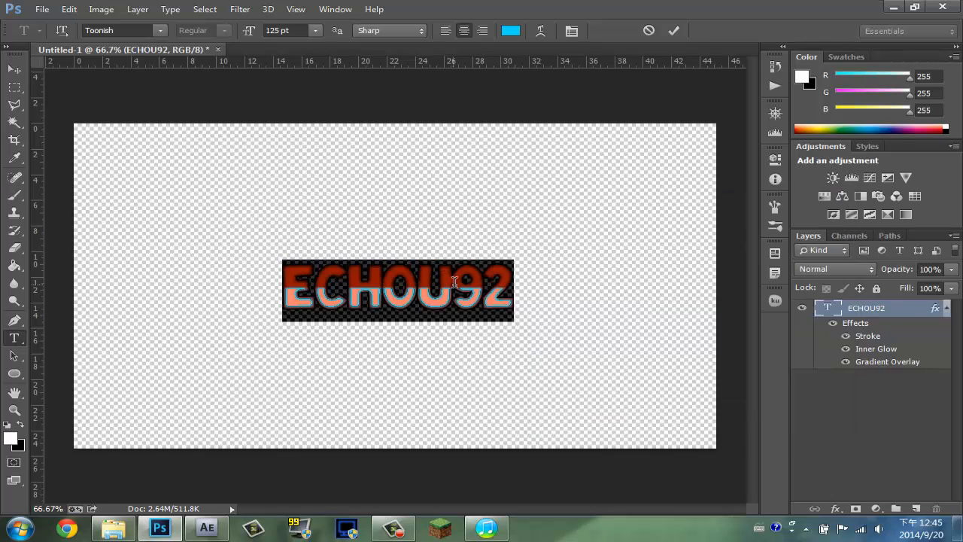
click(519, 294)
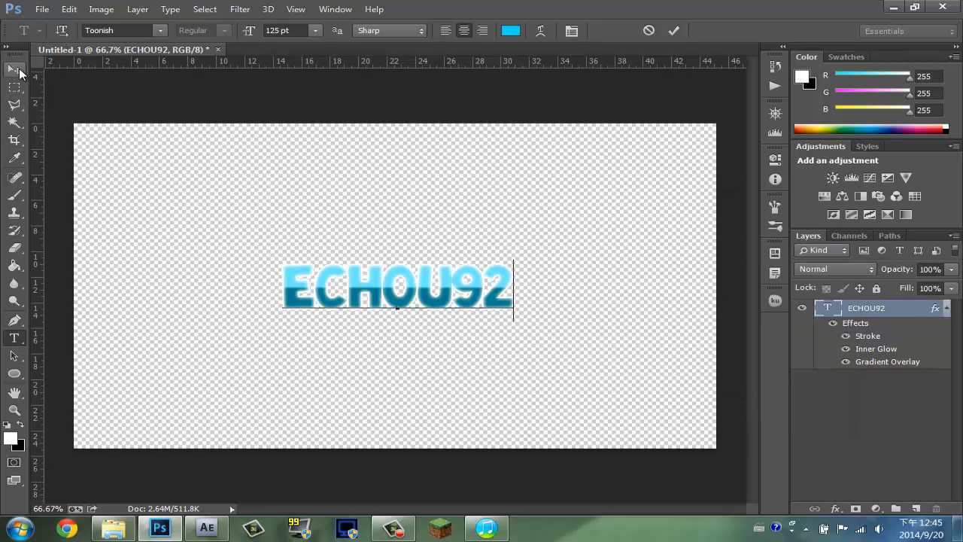
click(19, 70)
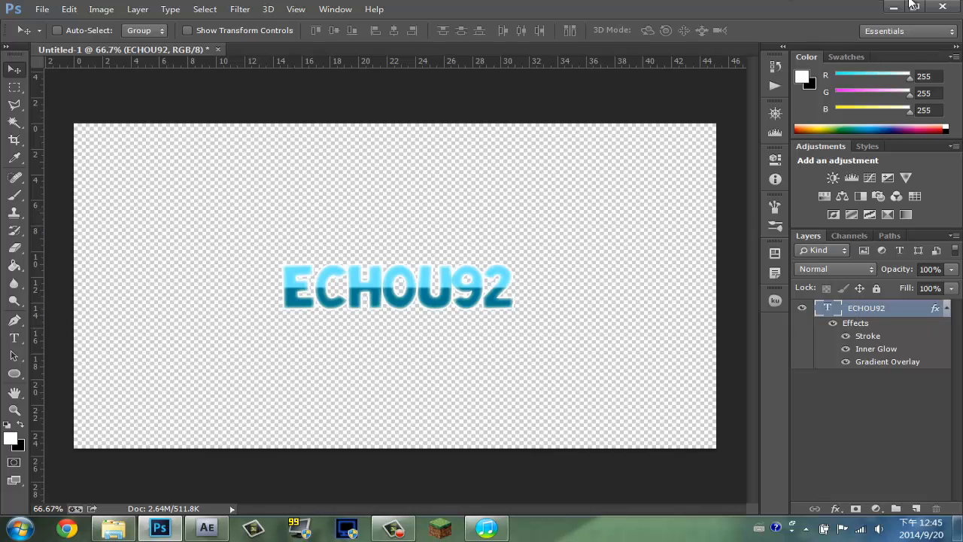
Convert the ECHOU92 layer to a smart object and give it a black 3 px outside stroke
right_click(872, 314)
click(591, 133)
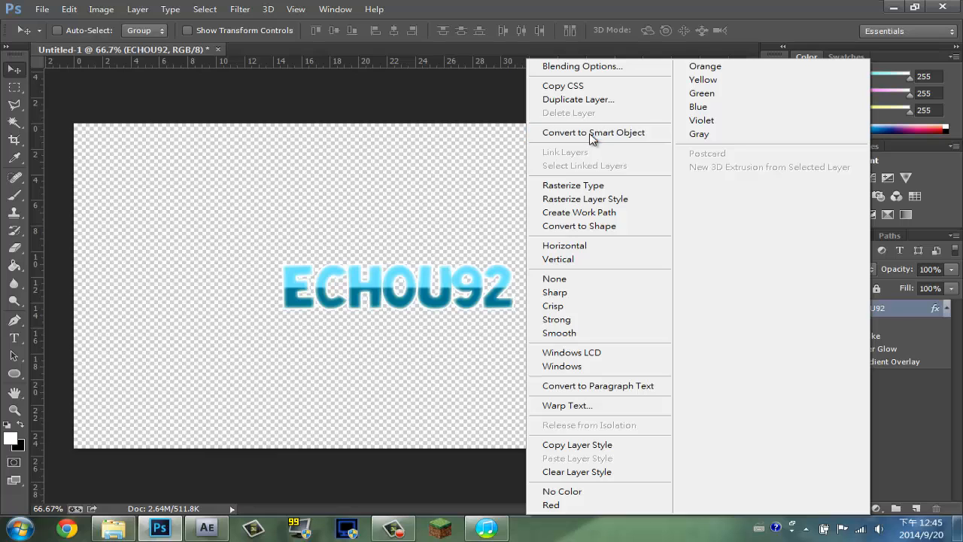
right_click(853, 309)
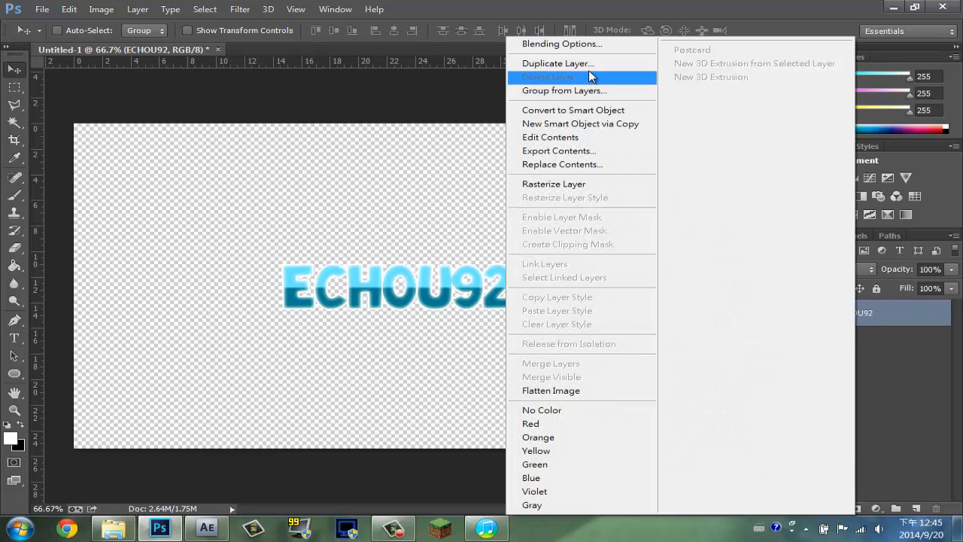
click(571, 49)
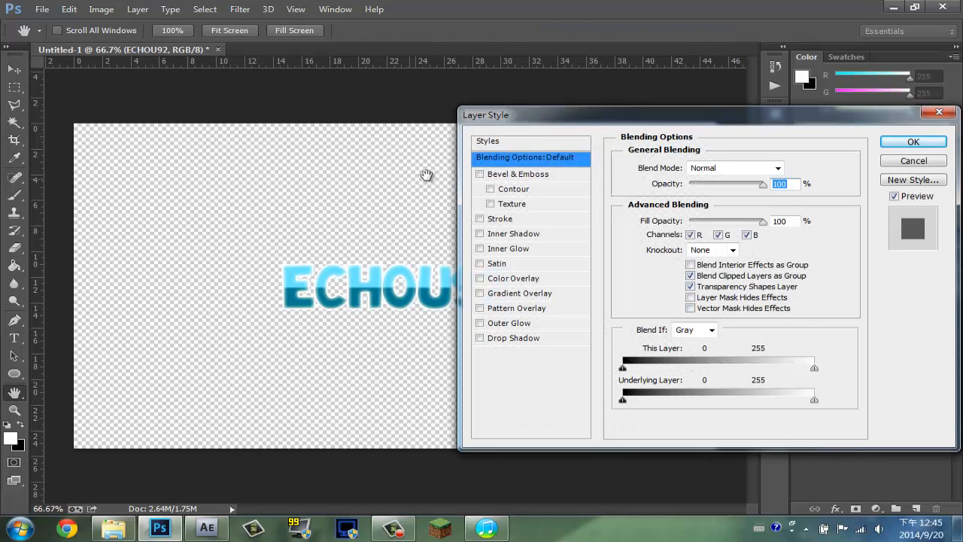
click(505, 220)
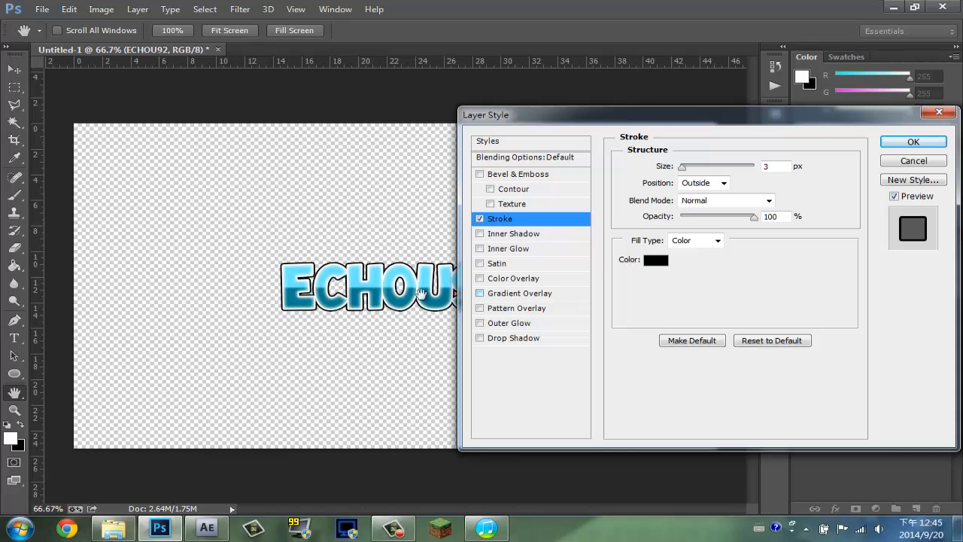
drag(529, 122, 462, 71)
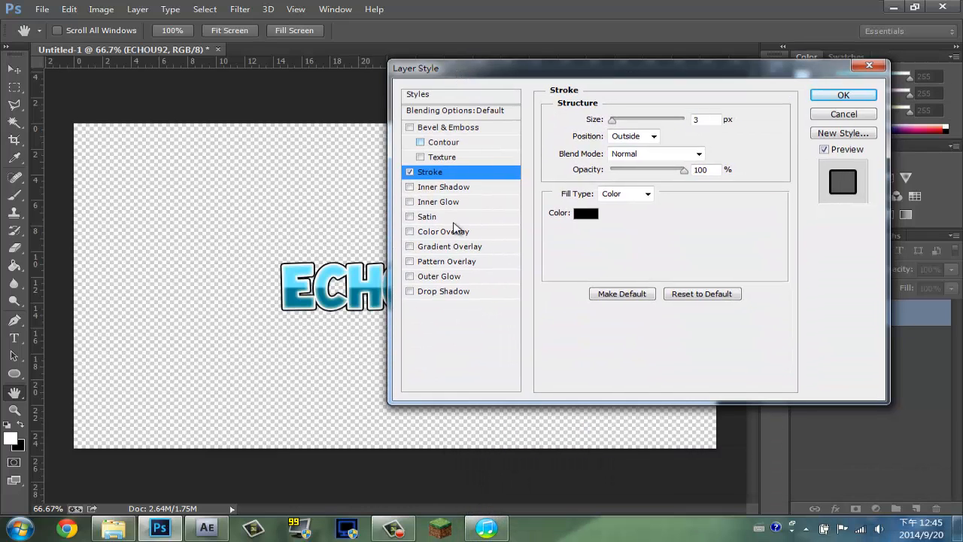
Add a drop shadow to the ECHOU92 layer with distance 0 px, spread 18% and size 81 px, and apply the layer style
click(425, 292)
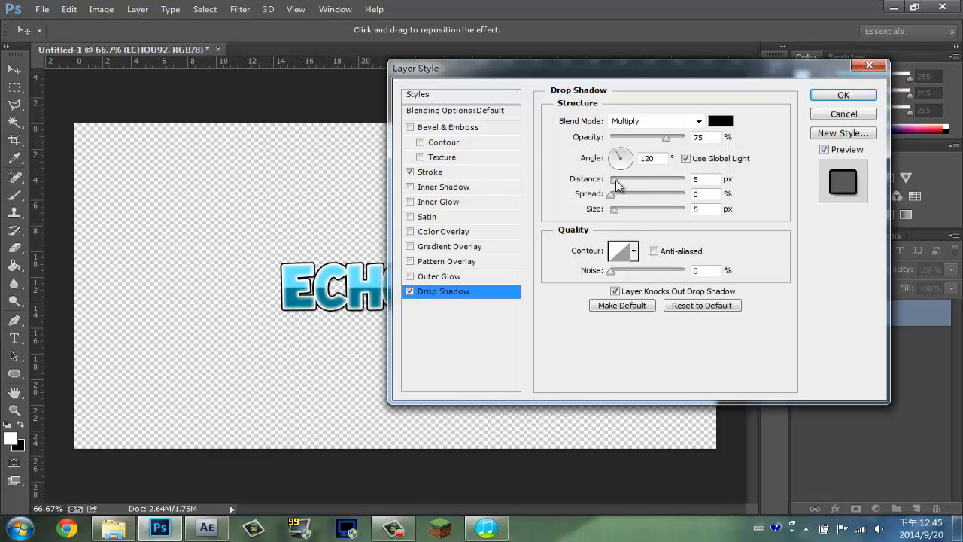
drag(616, 179, 632, 209)
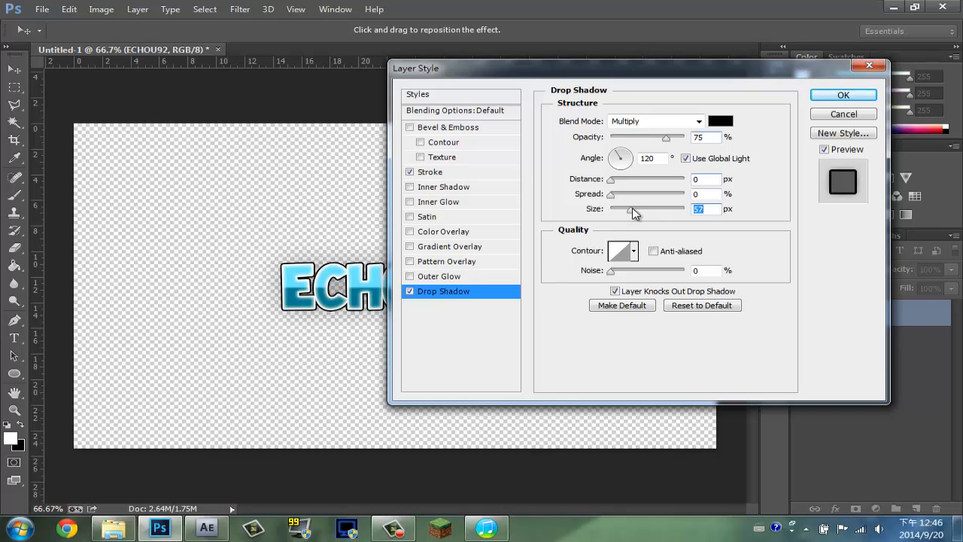
mouse_move(632, 210)
mouse_down()
mouse_move(641, 210)
mouse_move(623, 197)
mouse_up()
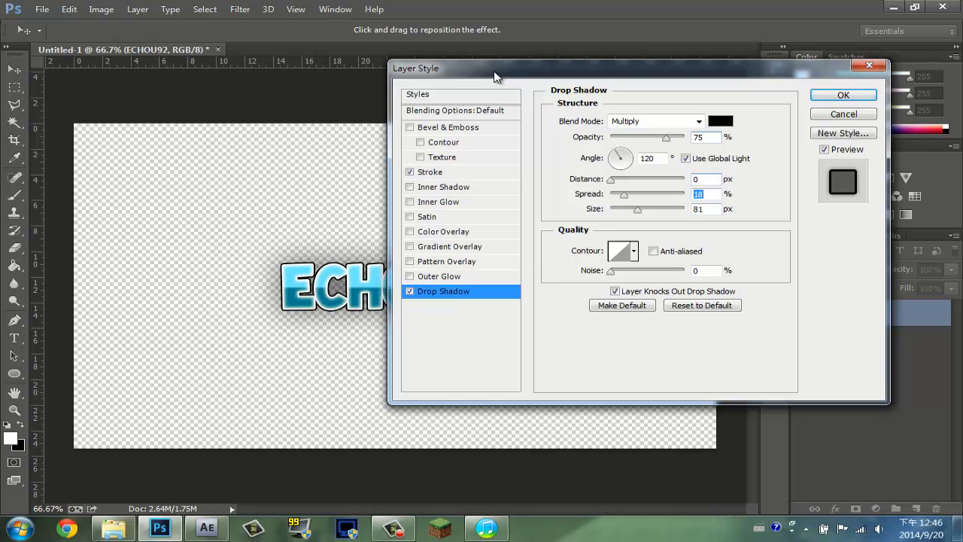
drag(482, 69, 587, 217)
click(913, 210)
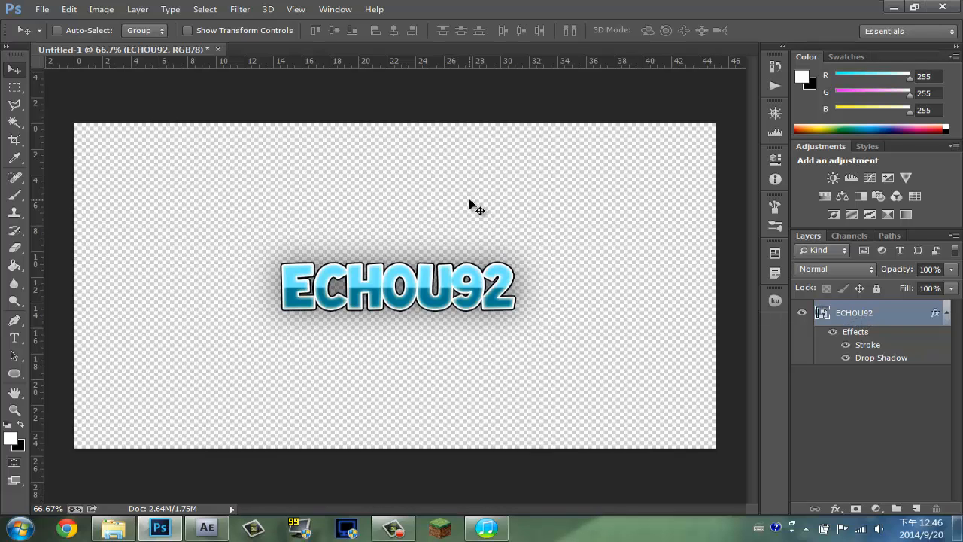
Center the ECHOU92 layer on the canvas by aligning its vertical and horizontal centers to a full-canvas selection, then deselect
key(ctrl+a)
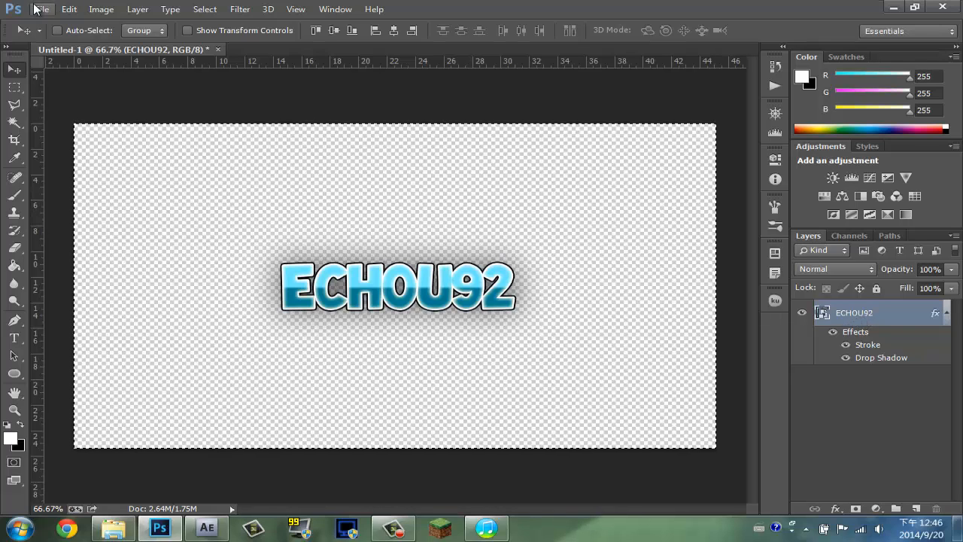
click(140, 10)
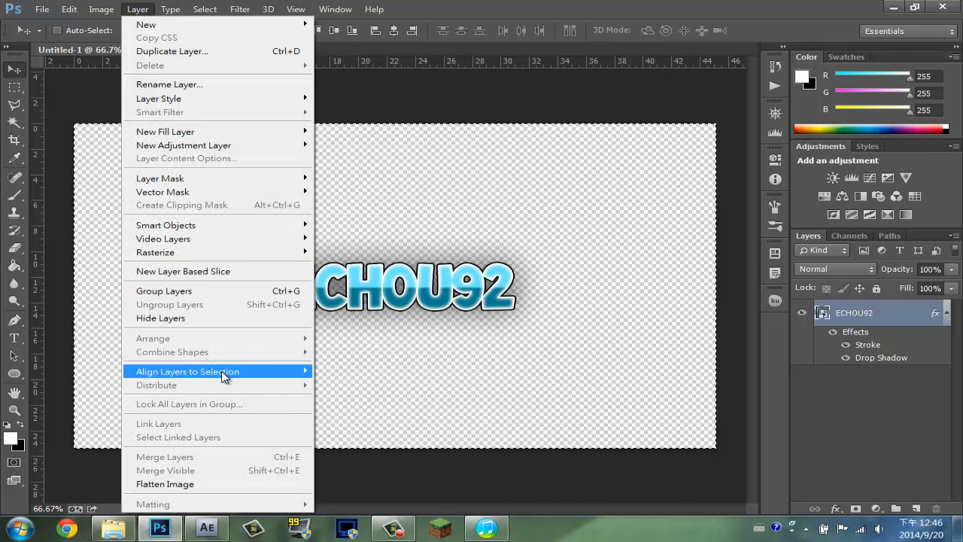
mouse_move(223, 374)
click(333, 385)
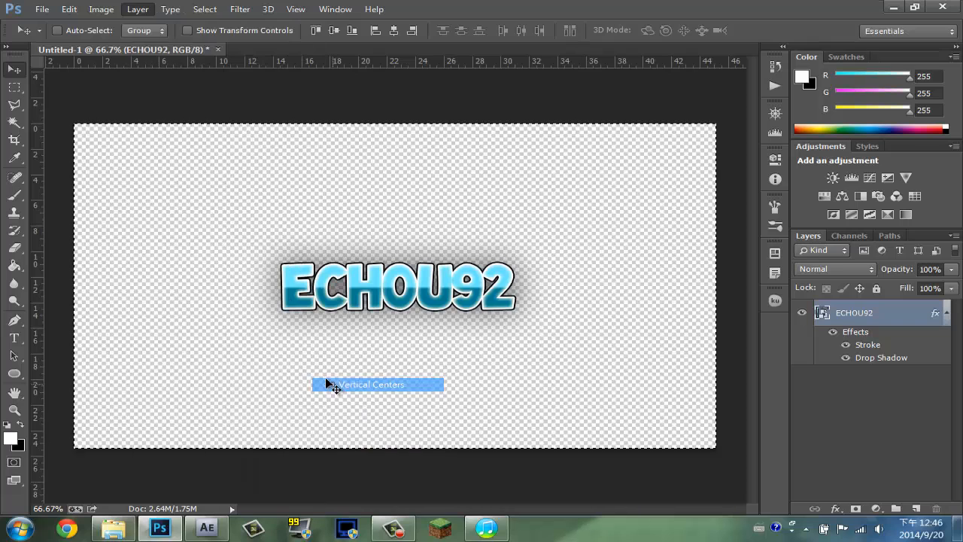
click(140, 10)
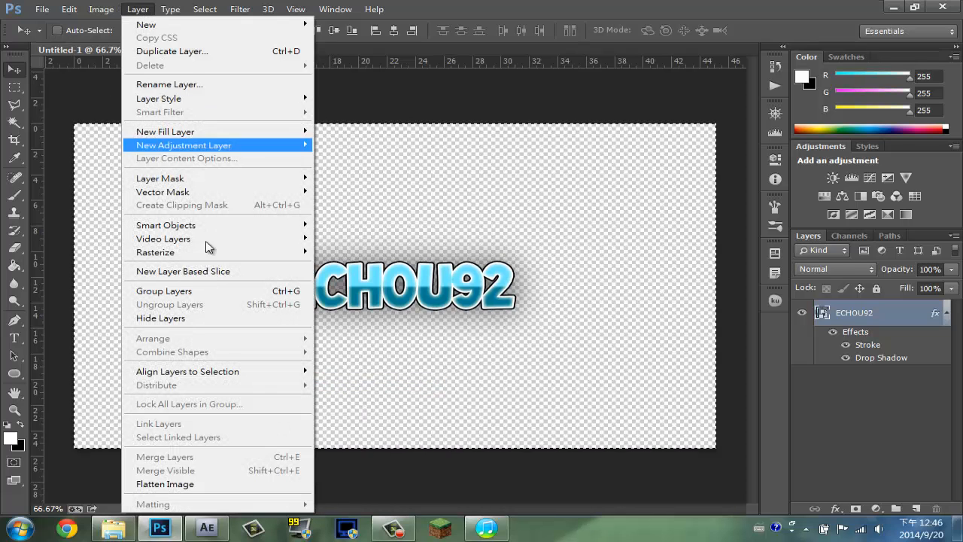
mouse_move(219, 375)
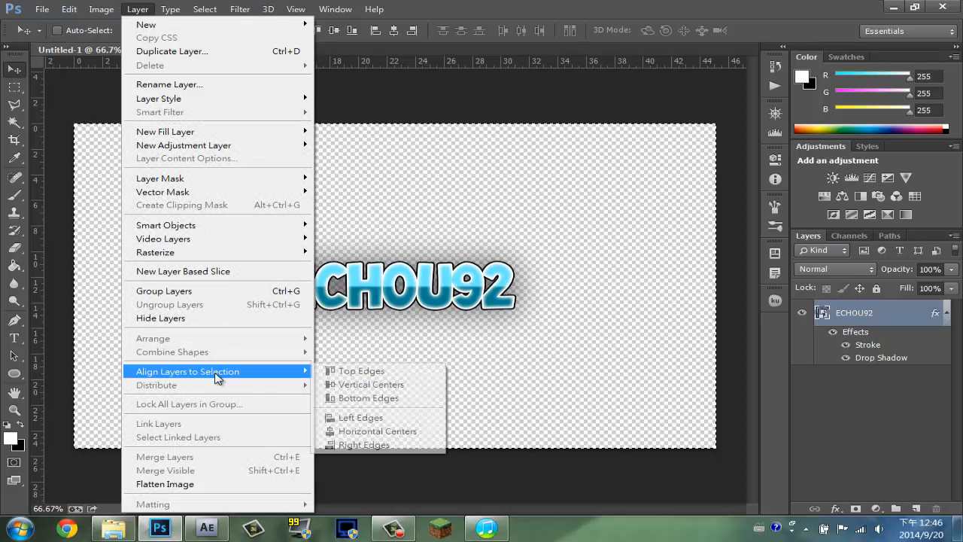
click(383, 432)
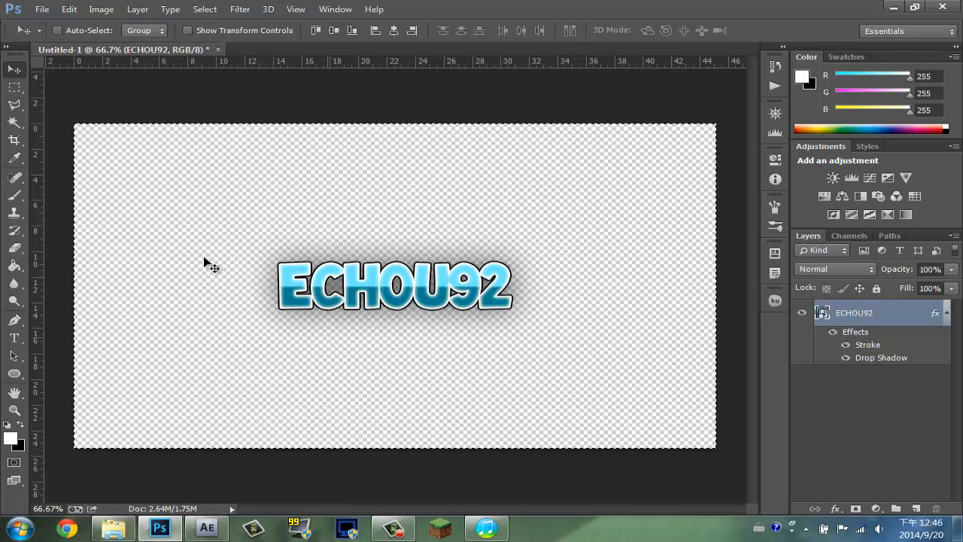
key(ctrl+d)
click(14, 87)
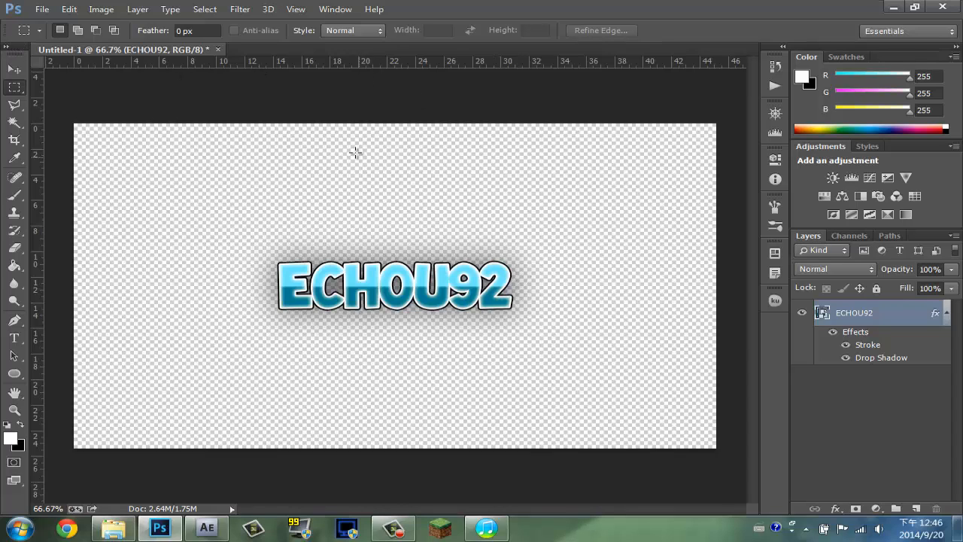
Save the title as a PNG file named Echou92 Text, accepting Smallest / Slow compression and no interlacing
click(42, 10)
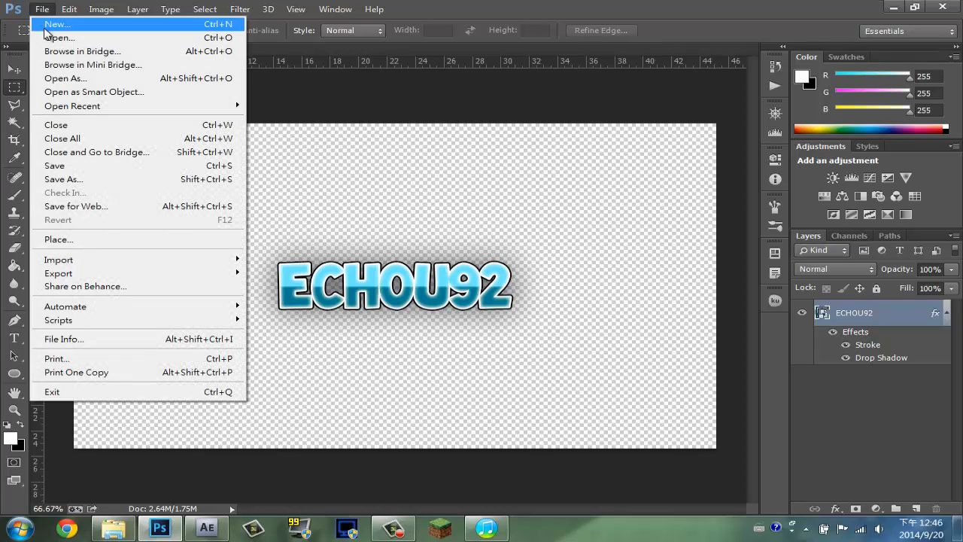
click(74, 181)
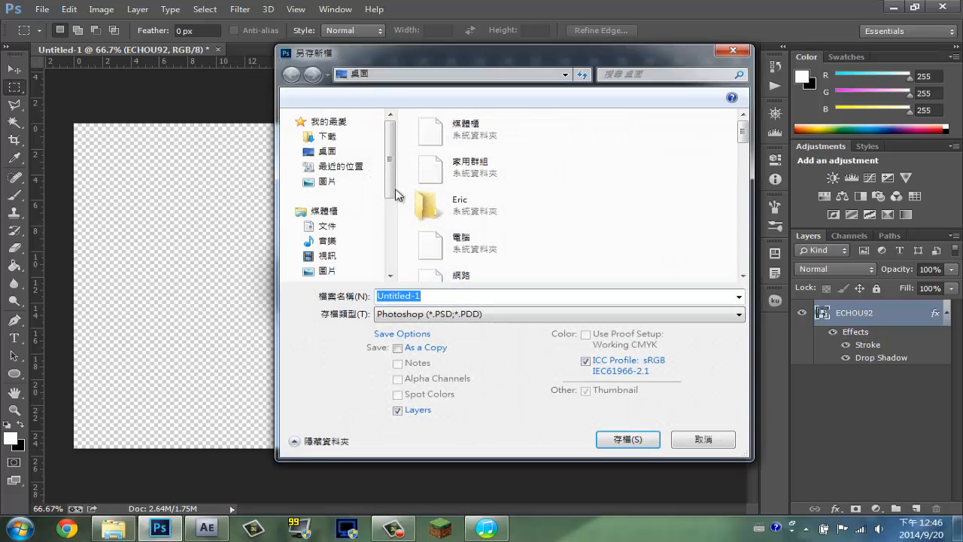
text(Echou92 Text)
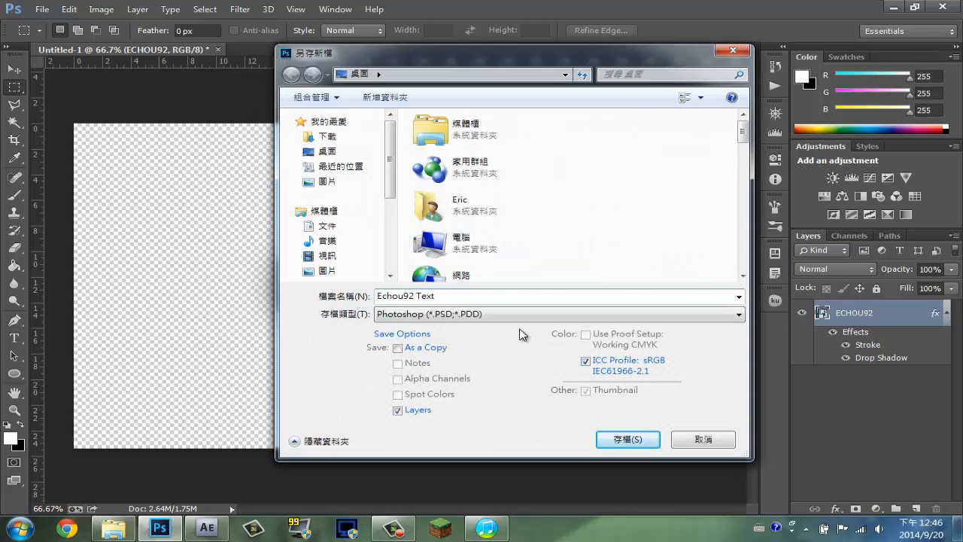
click(493, 313)
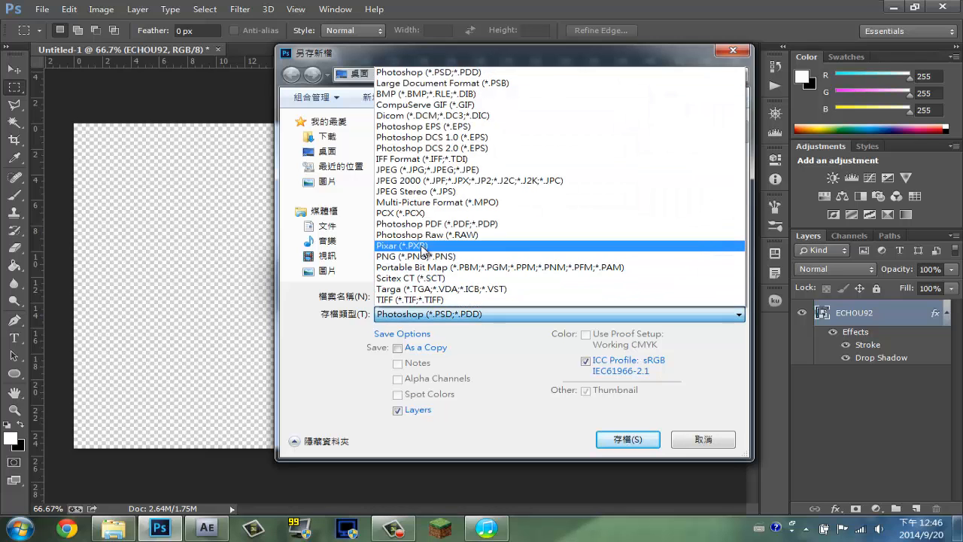
click(421, 256)
click(627, 440)
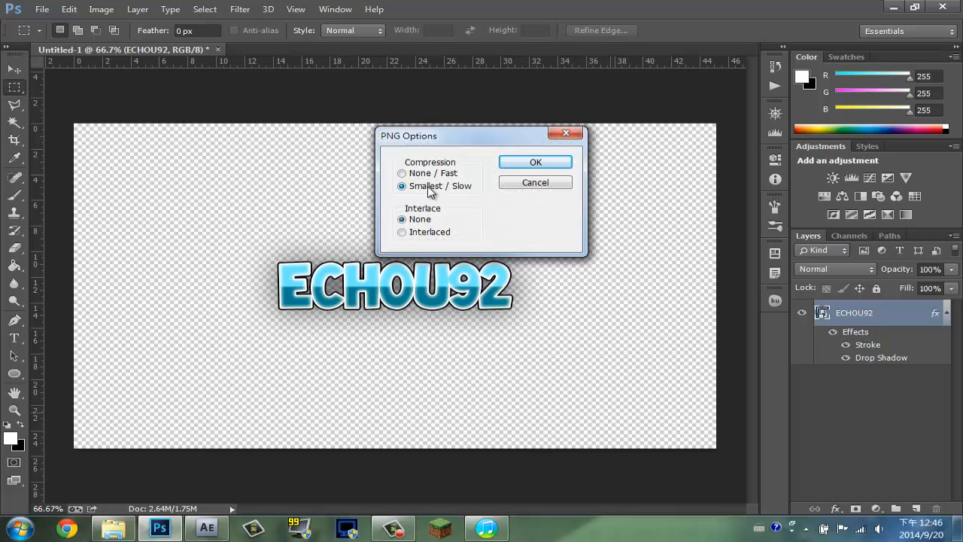
click(536, 164)
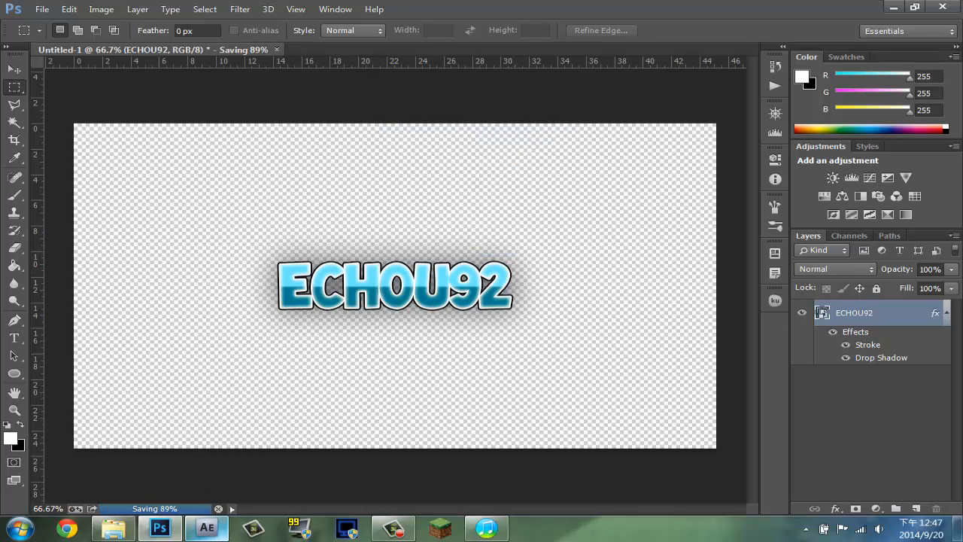
Switch to After Effects and create a new 1280 x 720 composition named Text with a duration of 0:00:09:28
click(206, 527)
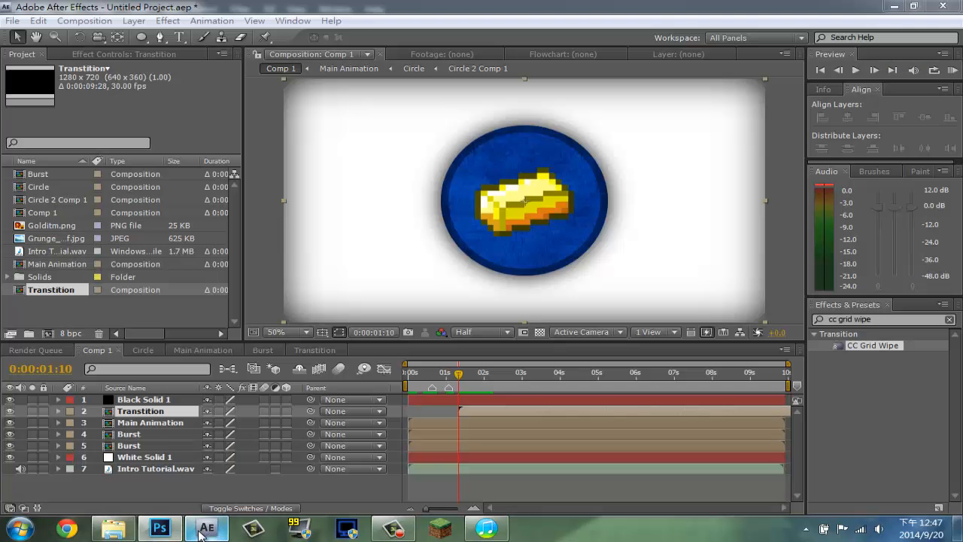
click(84, 20)
click(141, 35)
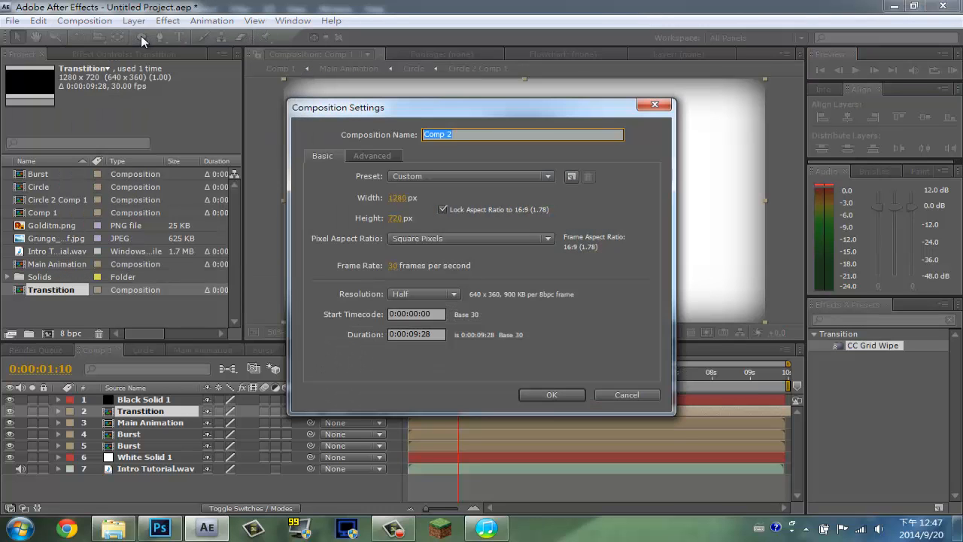
text(Text)
click(553, 395)
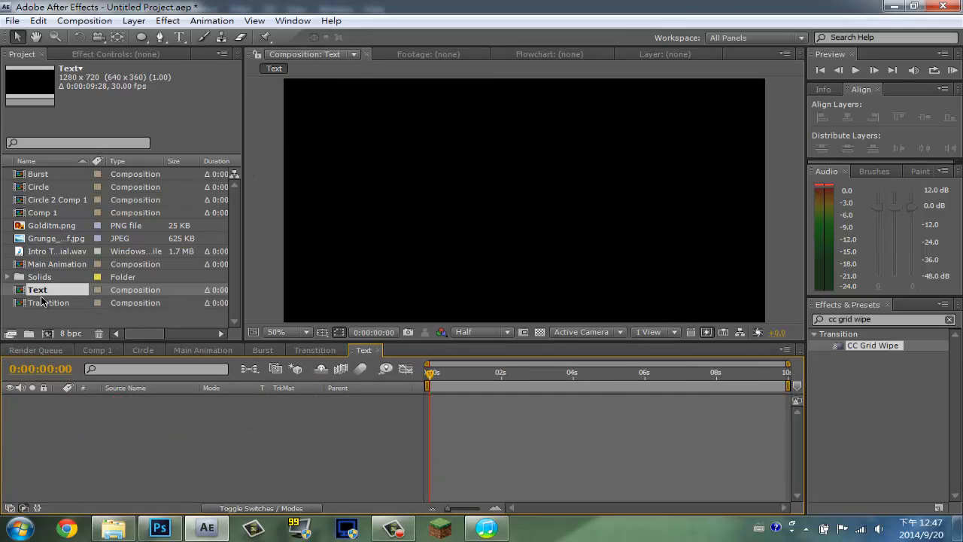
Add the Transtition composition to the Text timeline and move the current time to 0:00:00:27, where cyan fills the frame
drag(41, 301, 263, 427)
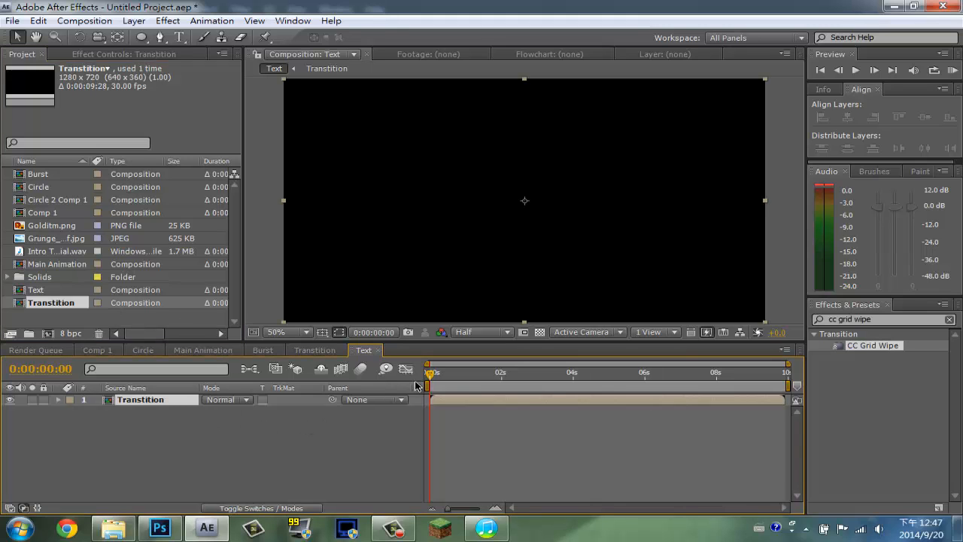
drag(434, 378, 460, 374)
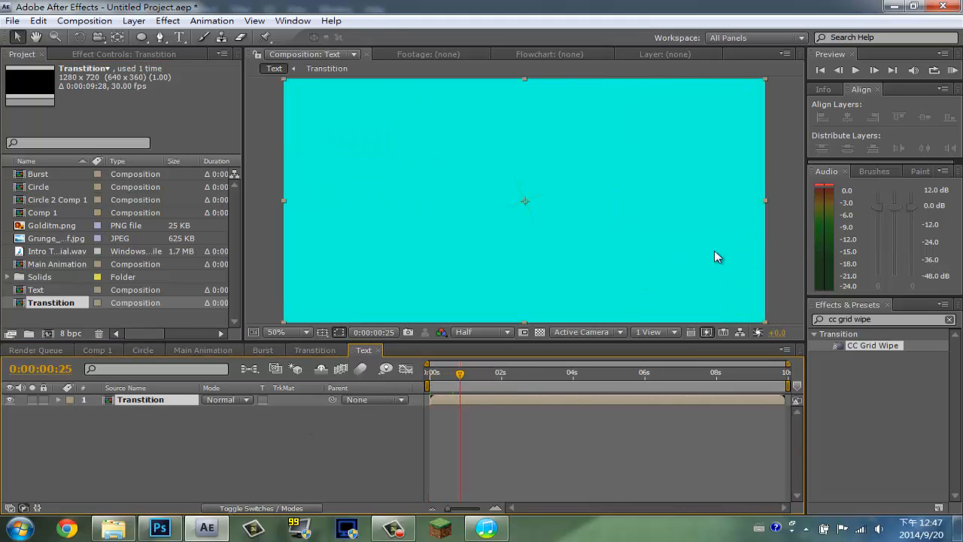
click(855, 70)
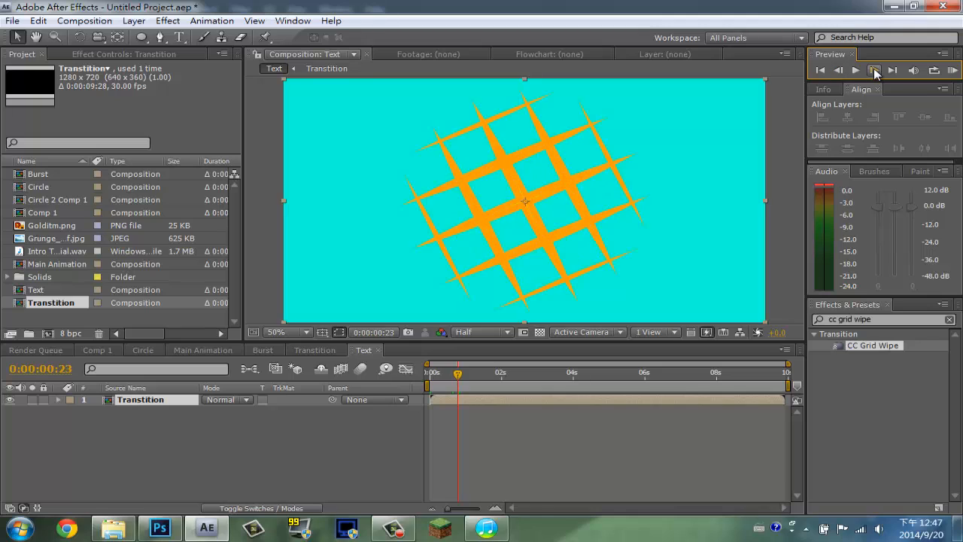
click(874, 70)
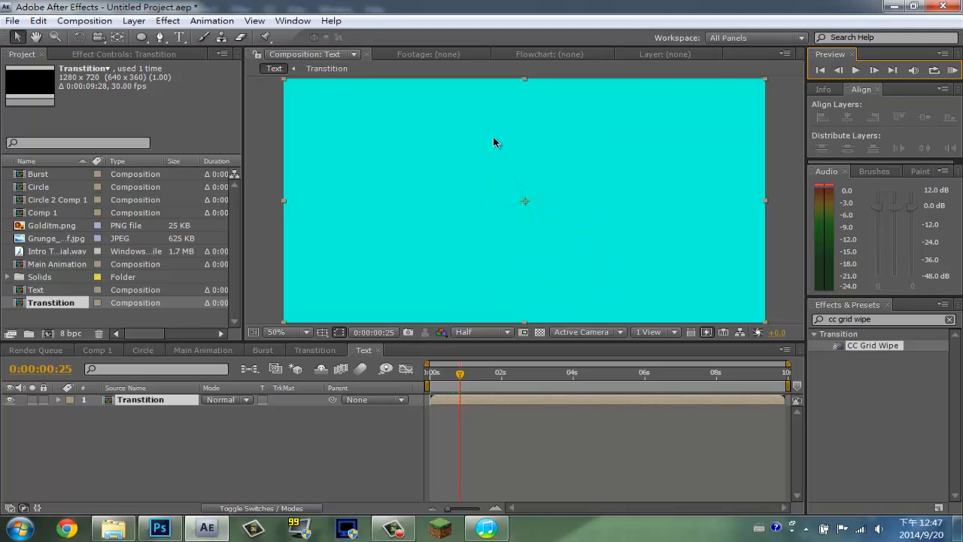
click(873, 70)
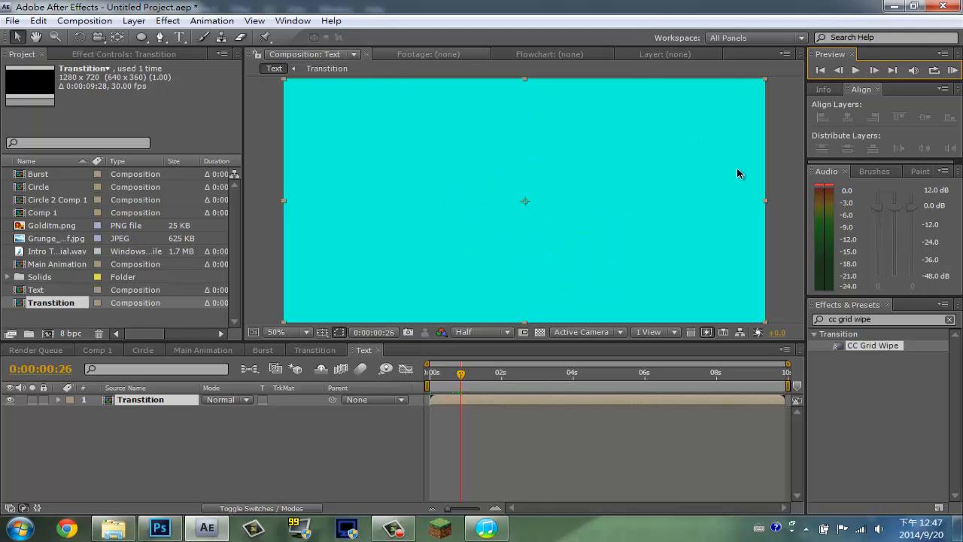
click(873, 70)
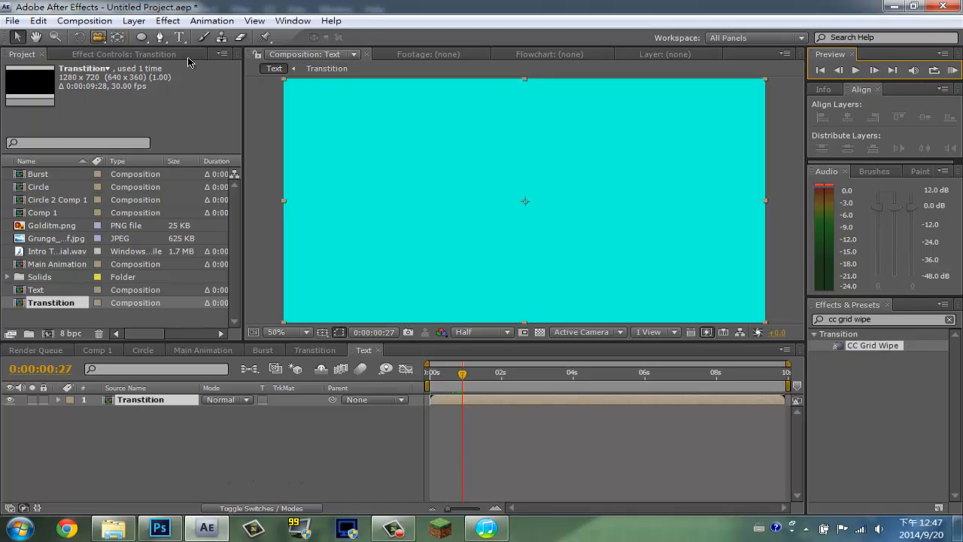
Change the active shape tool from Ellipse to the Rectangle tool
click(140, 39)
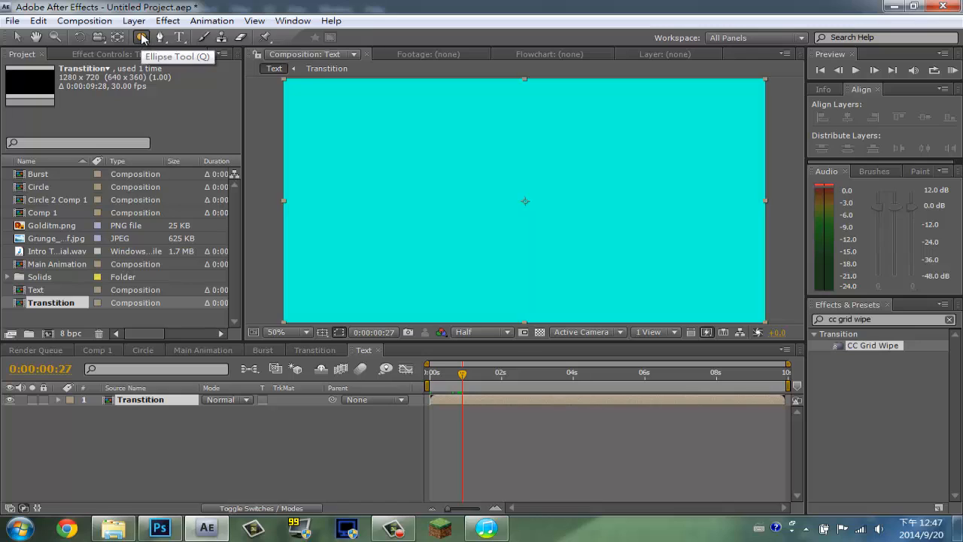
drag(141, 39, 188, 36)
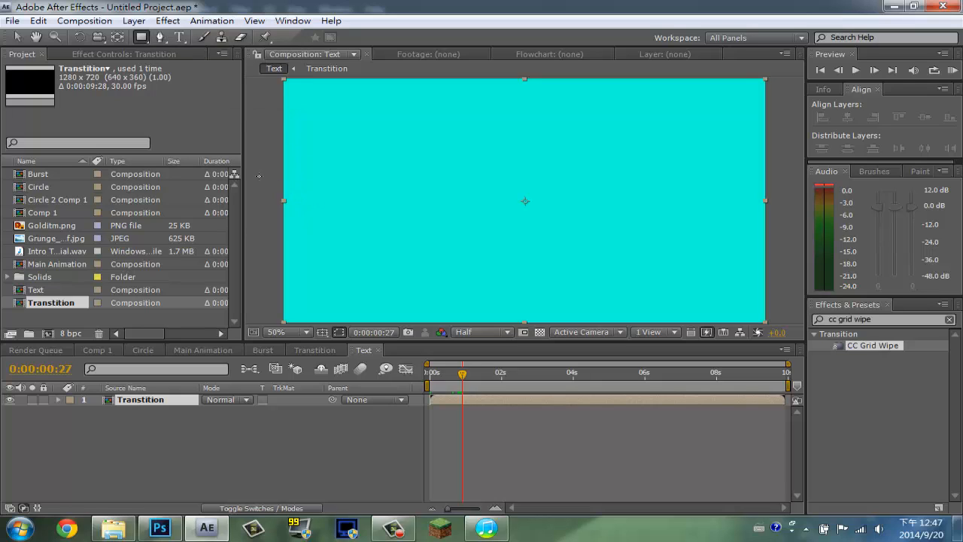
drag(264, 177, 792, 242)
drag(793, 242, 784, 250)
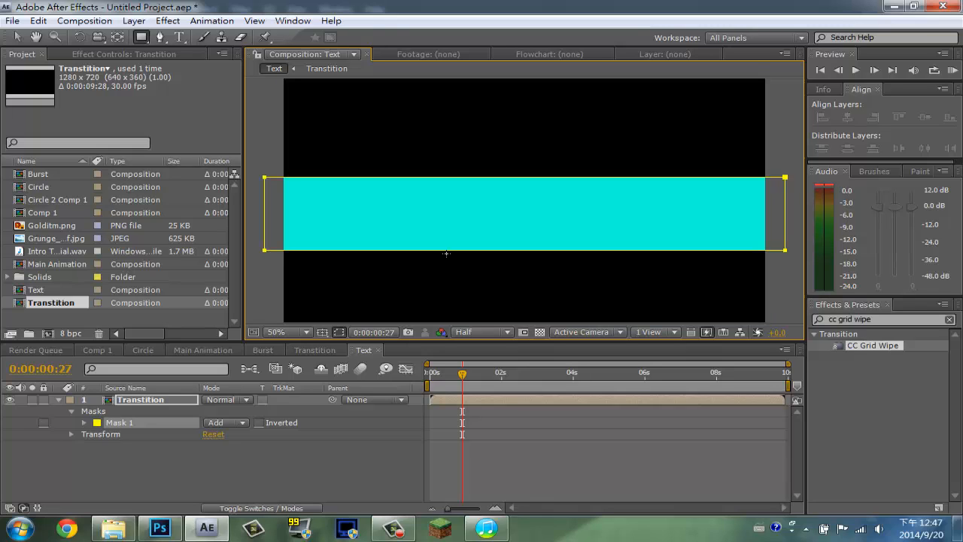
key(Delete)
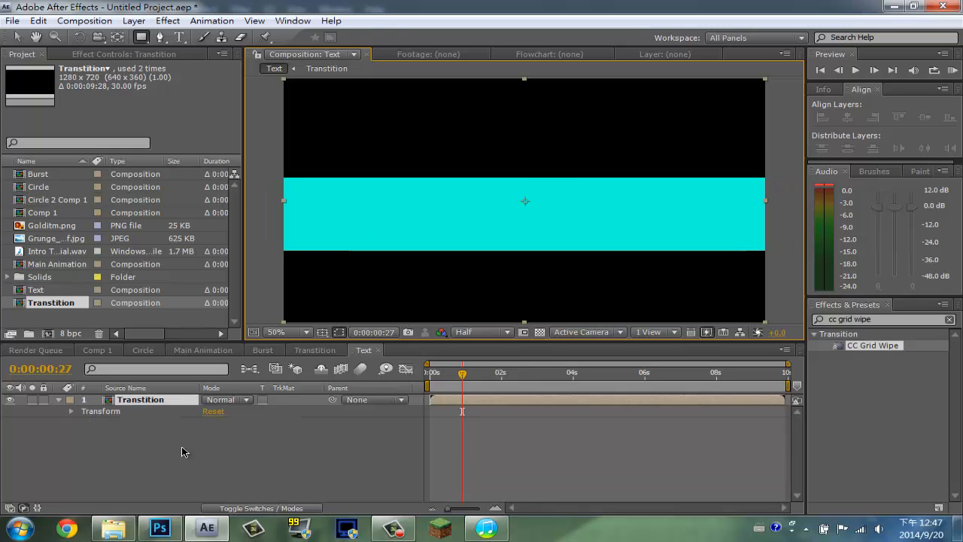
With no layer selected, draw a horizontal rectangle shape across the middle of the frame, extending past both side edges
click(132, 392)
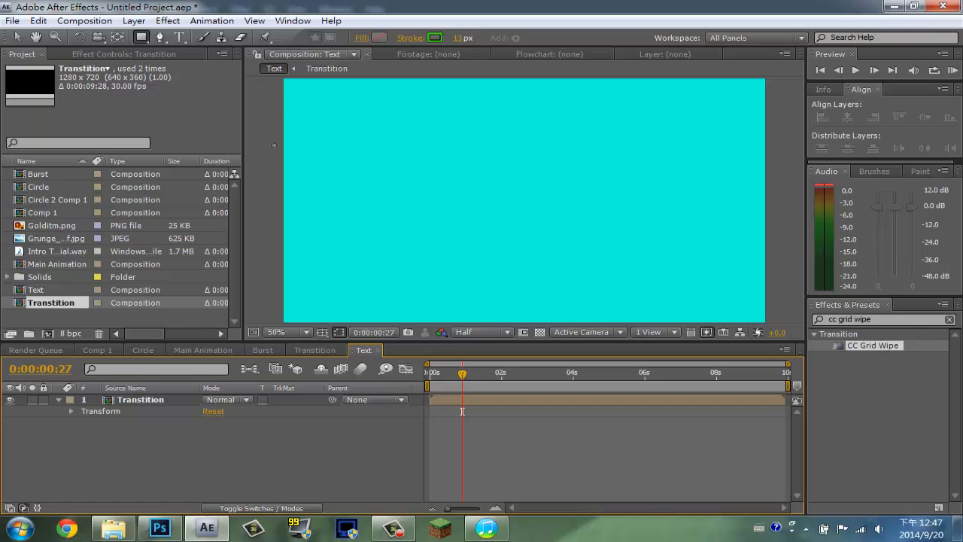
drag(268, 181, 785, 246)
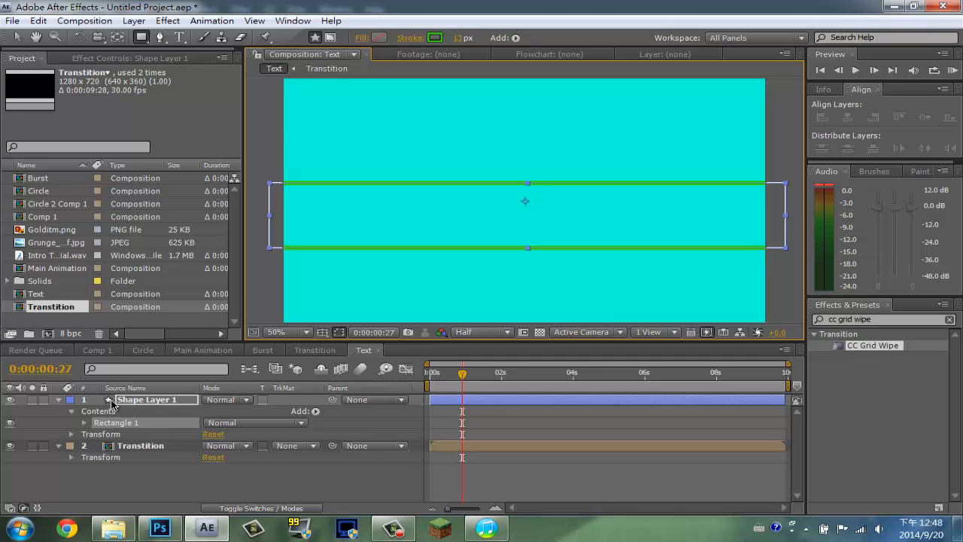
Move the rectangle so it is centered on the composition, using the Title/Action Safe guides for alignment, and hide the guides
click(17, 37)
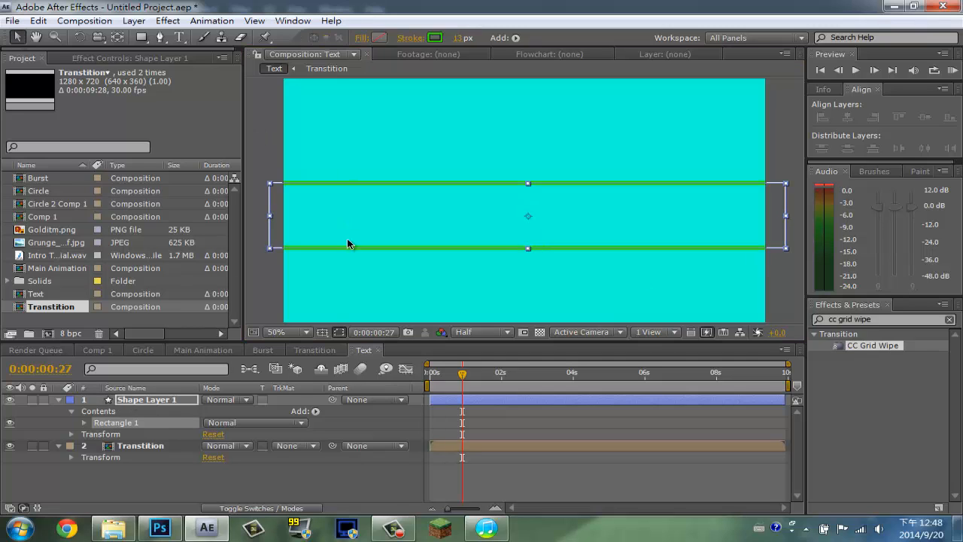
click(339, 332)
click(352, 347)
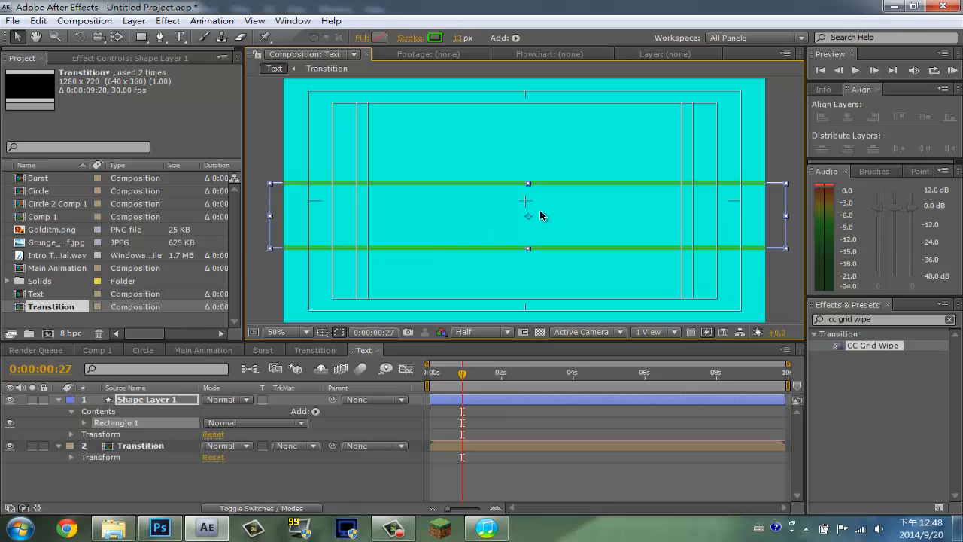
key(period)
key(period)
key(period)
key(period)
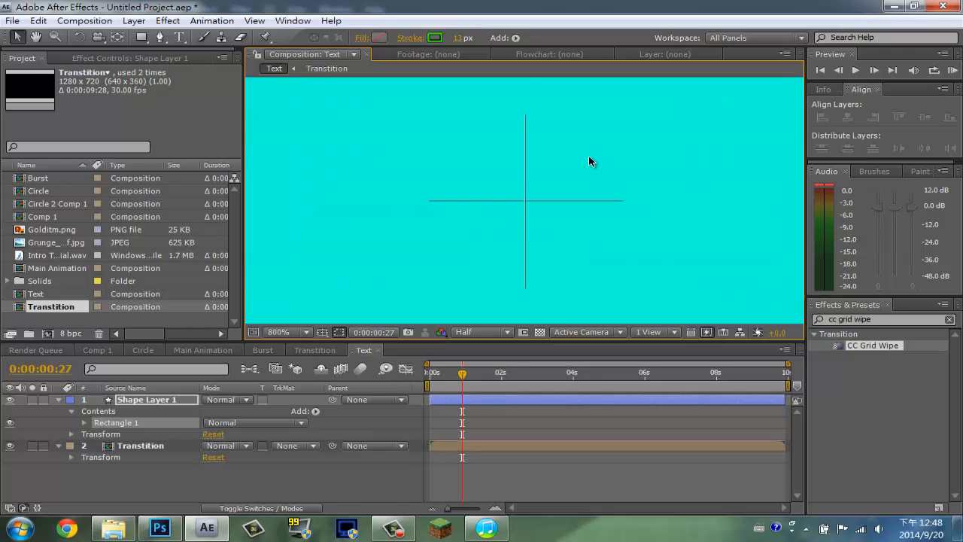
key(period)
key(comma)
key(comma)
key(comma)
key(comma)
key(comma)
key(comma)
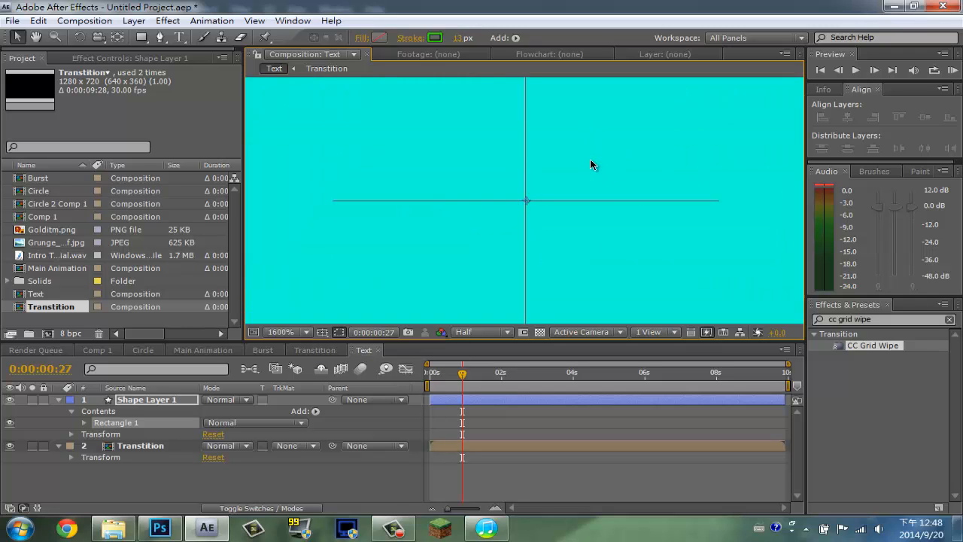
mouse_move(588, 192)
mouse_down()
mouse_move(584, 154)
mouse_move(568, 143)
mouse_move(576, 151)
mouse_up()
key(period)
key(period)
key(period)
key(period)
key(period)
key(period)
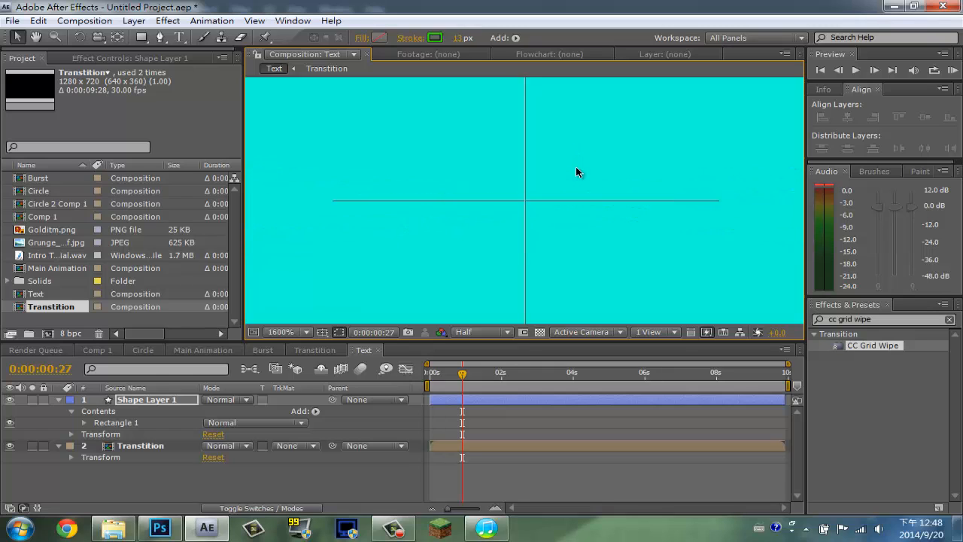
key(comma)
key(comma)
key(comma)
key(comma)
key(comma)
key(comma)
key(comma)
key(comma)
key(period)
key(period)
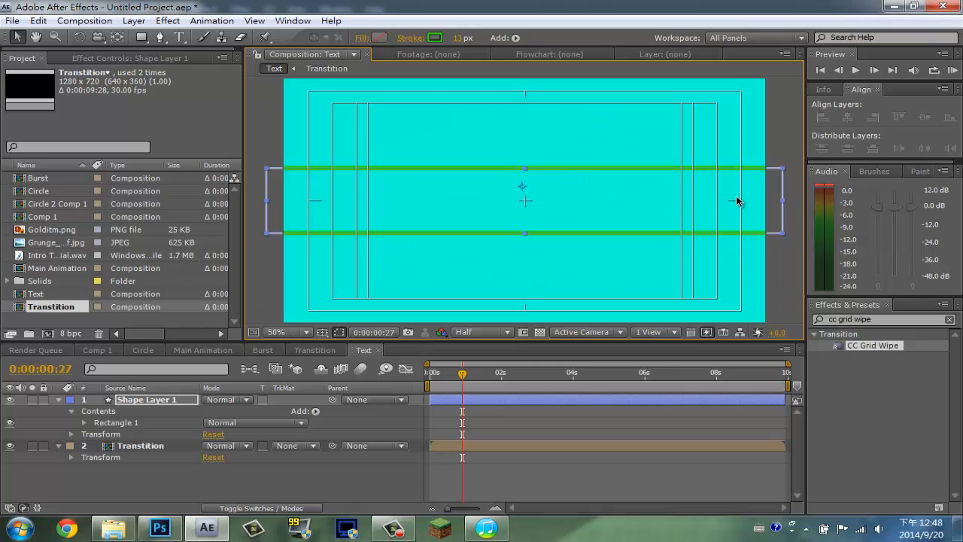
click(779, 269)
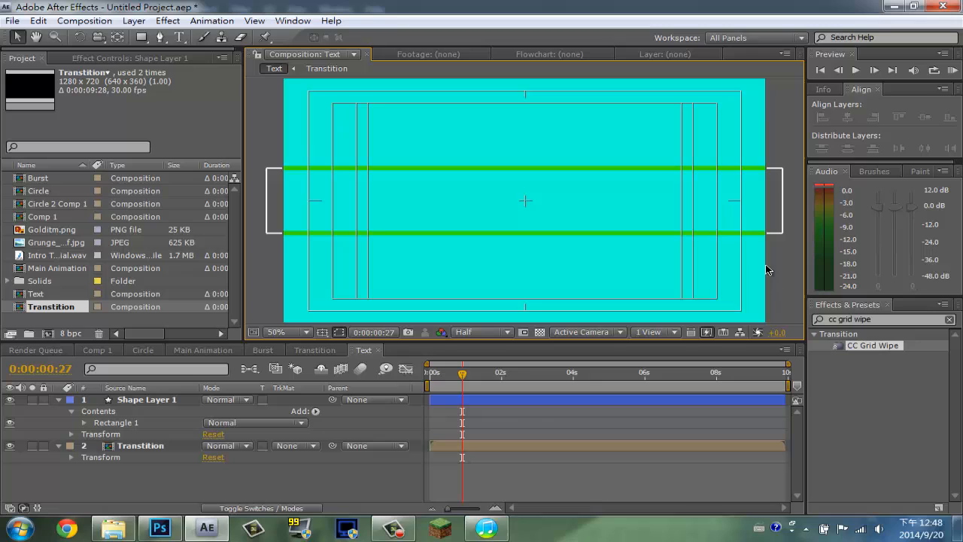
click(321, 335)
click(361, 344)
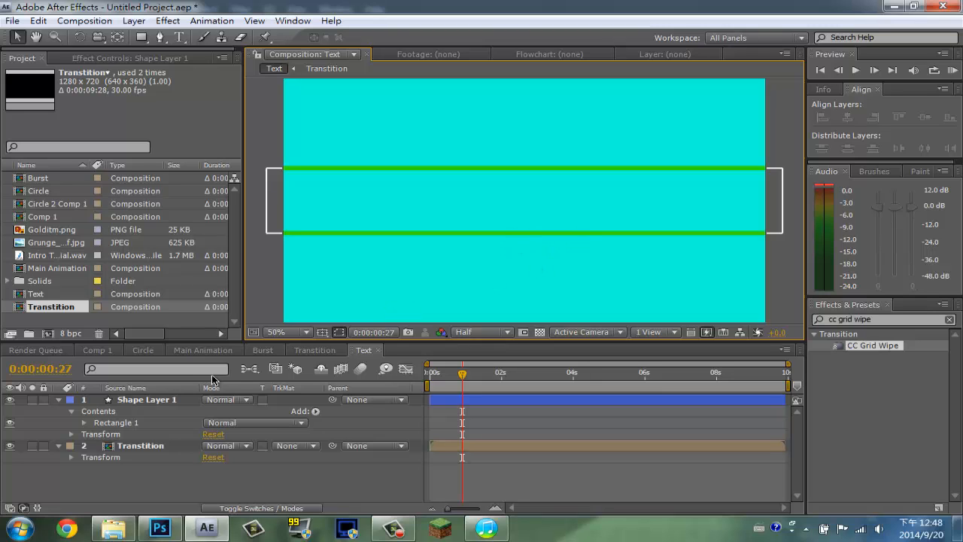
Reveal the Position of Shape Layer 1 and shift the rectangle slightly down to 632.1, 326.1
click(154, 403)
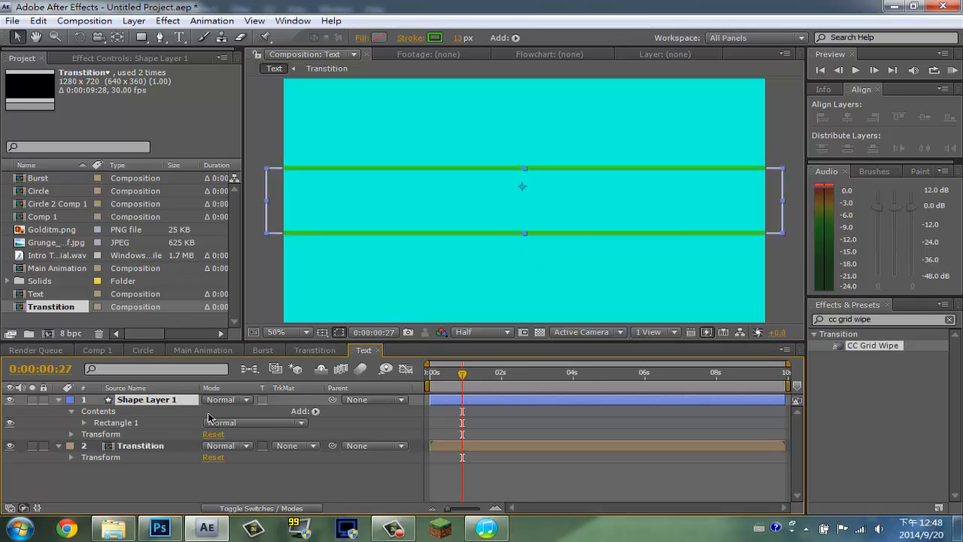
key(p)
mouse_move(233, 413)
mouse_down()
mouse_move(247, 414)
mouse_move(230, 415)
mouse_up()
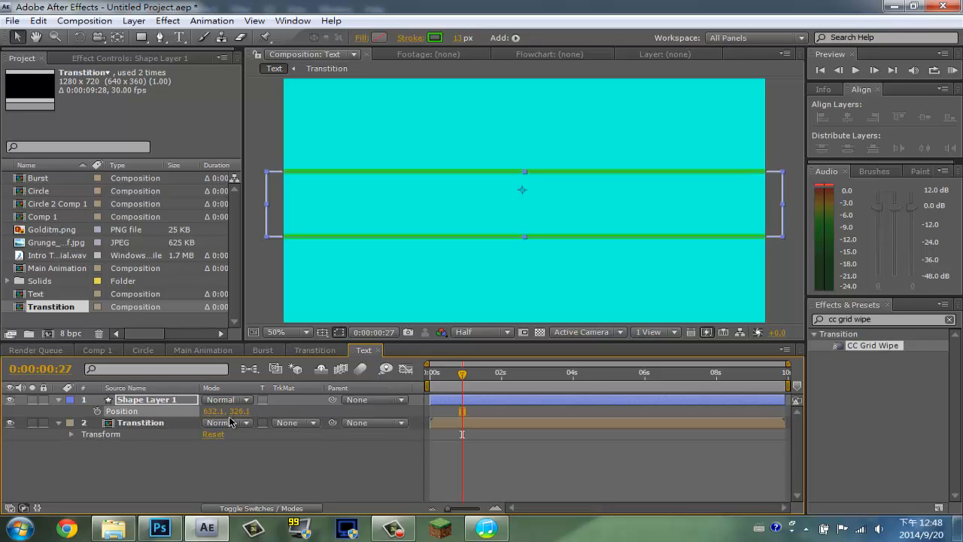
click(269, 459)
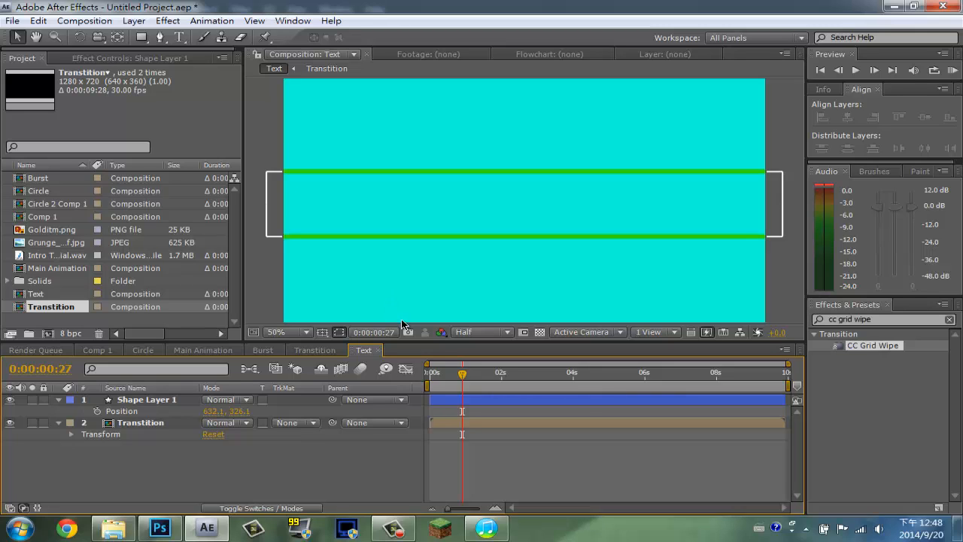
Set the stroke width of Shape Layer 1 to 10 px
click(133, 403)
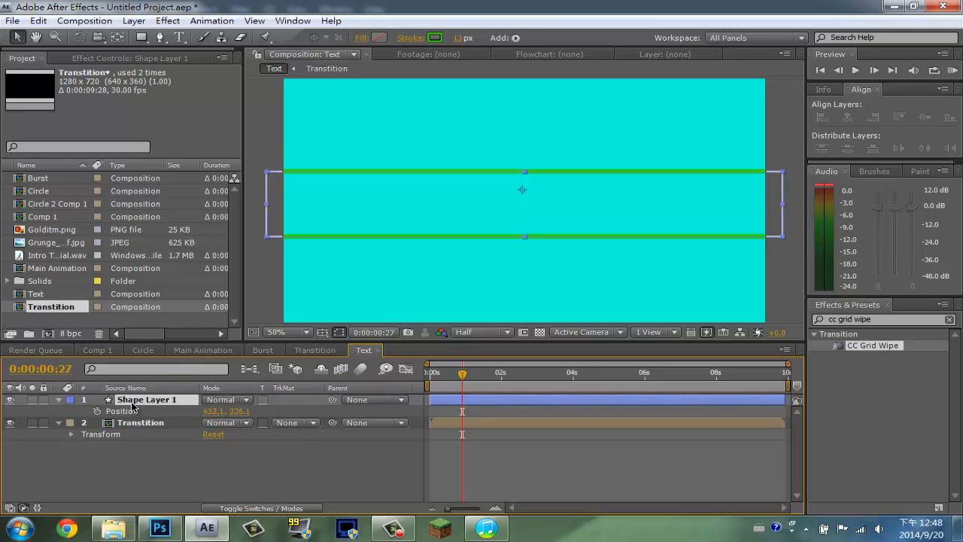
click(459, 38)
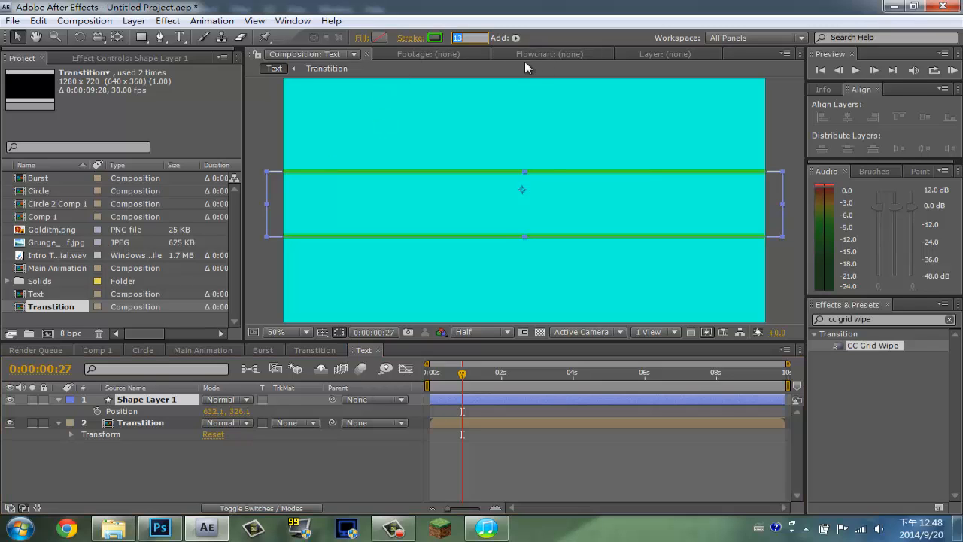
text(10)
key(Return)
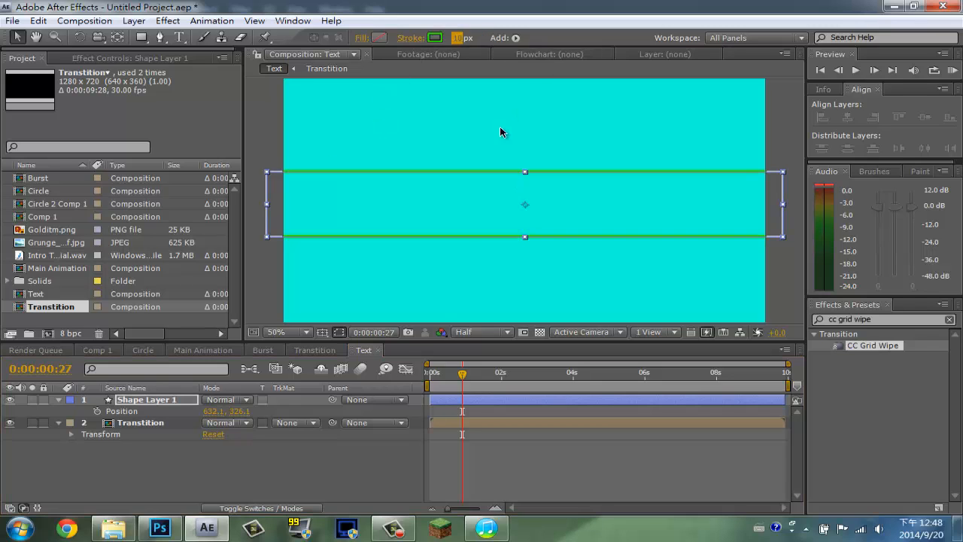
Change the fill color of Shape Layer 1 to a bright blue
click(226, 475)
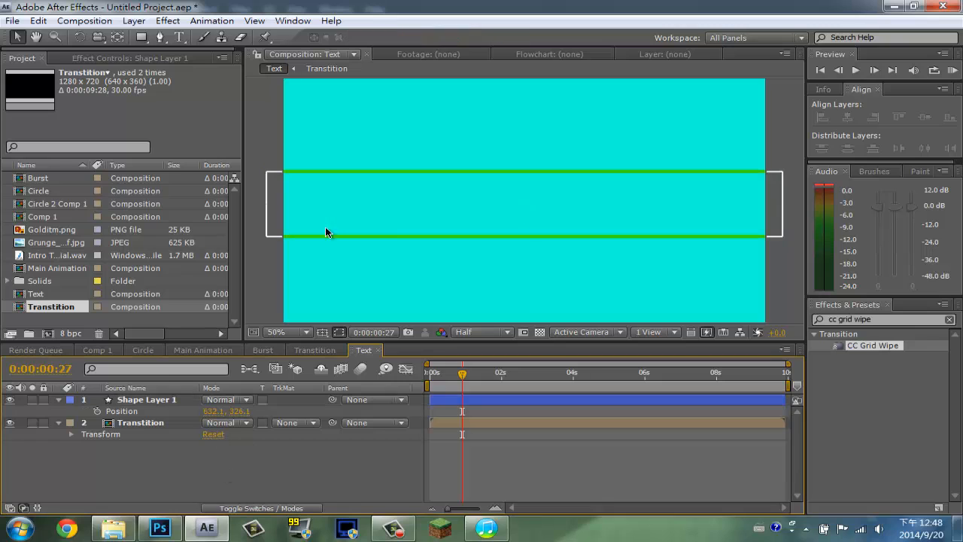
click(157, 399)
click(379, 37)
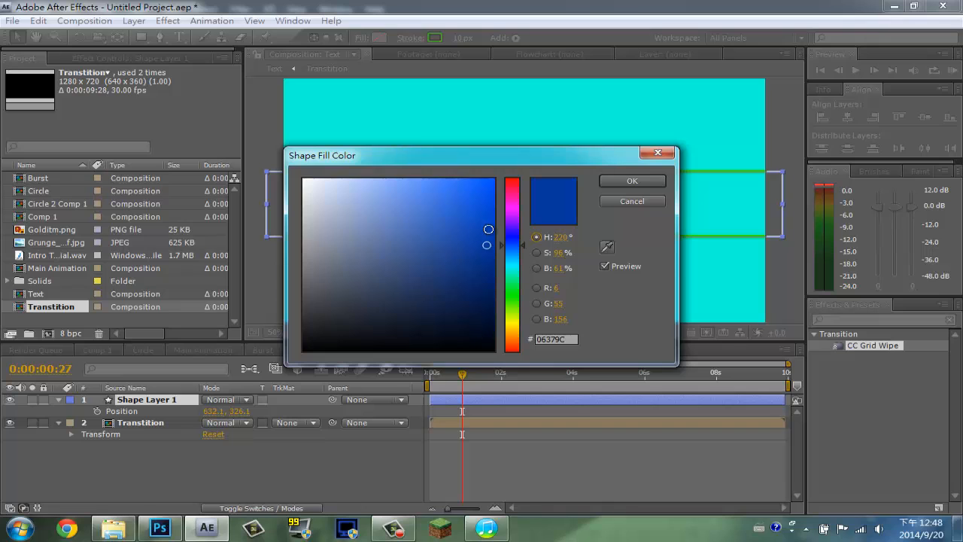
mouse_move(489, 226)
mouse_down()
mouse_move(445, 125)
mouse_move(732, 165)
mouse_up()
click(632, 181)
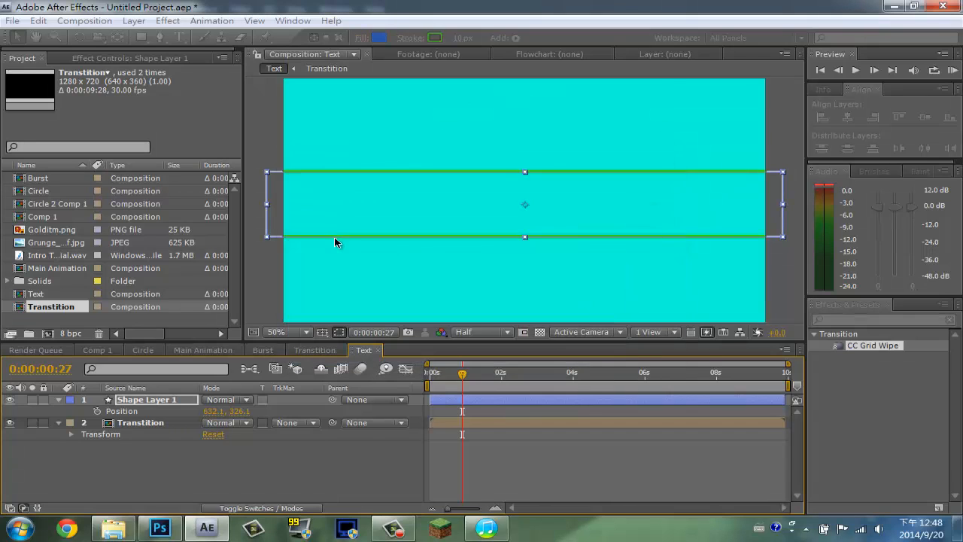
click(223, 472)
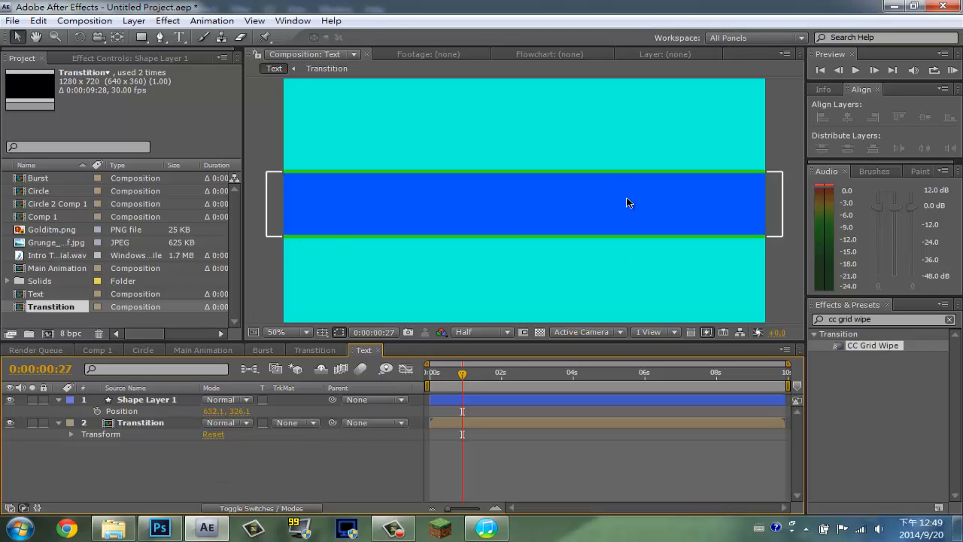
Rename Shape Layer 1 as Rec 1
click(159, 400)
key(Return)
text(Rec)
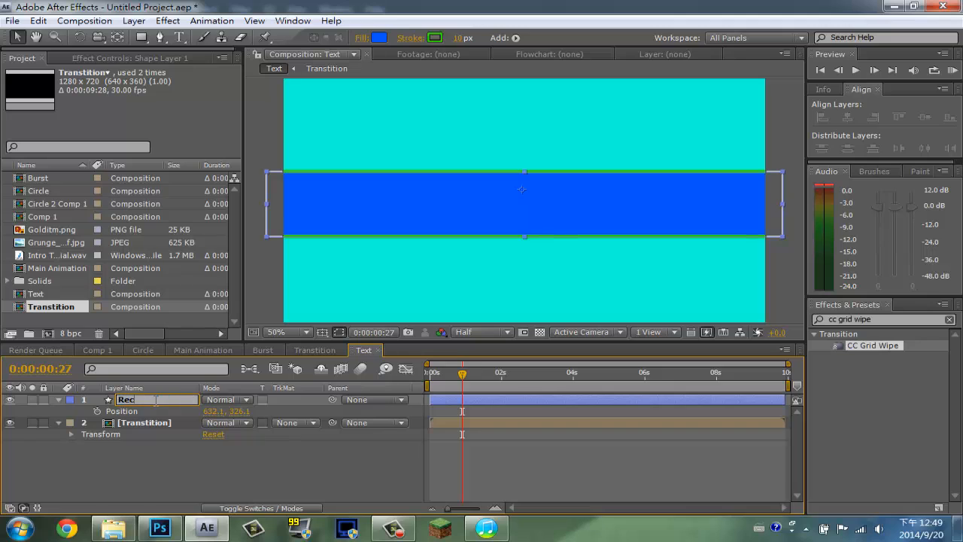
text( 1)
key(Return)
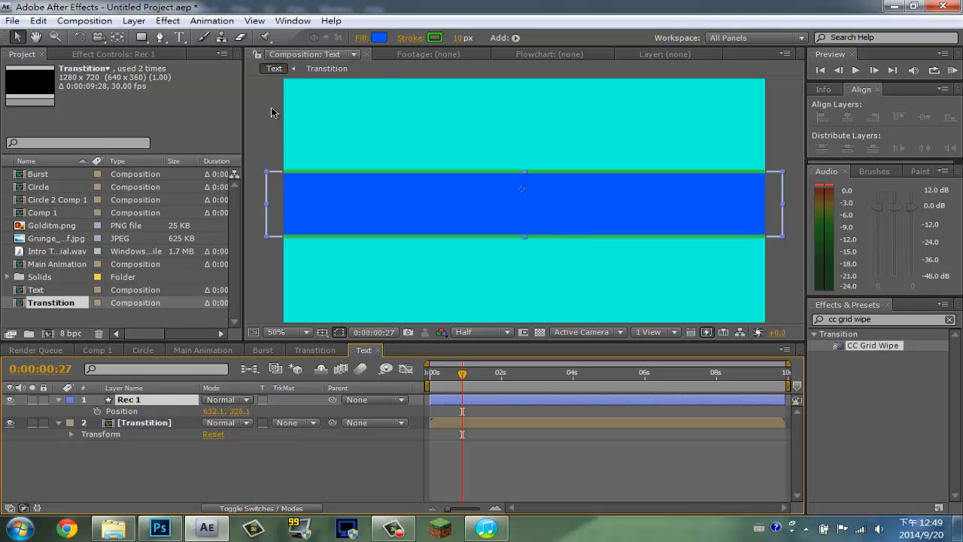
click(275, 470)
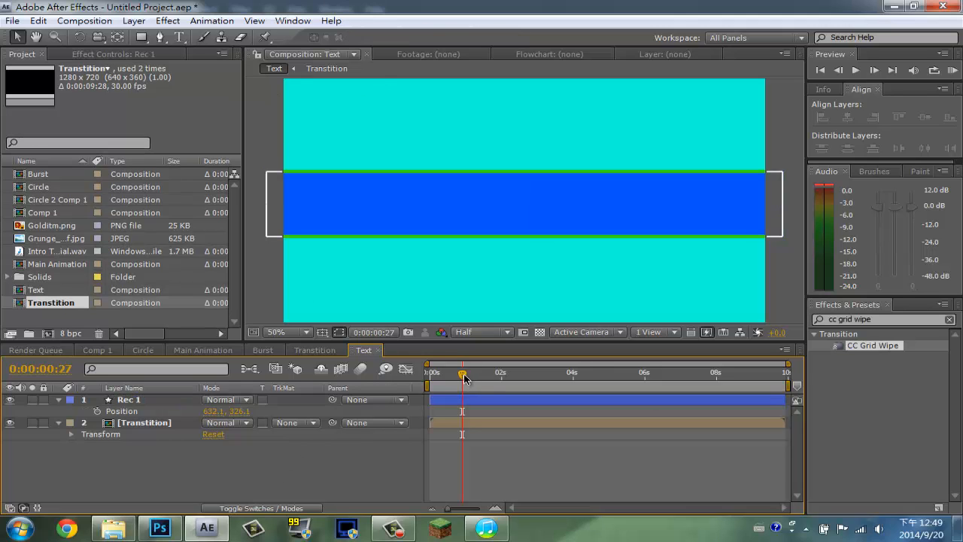
Find the CC Jaws effect and apply it to the Rec 1 layer
click(875, 319)
drag(885, 318, 751, 316)
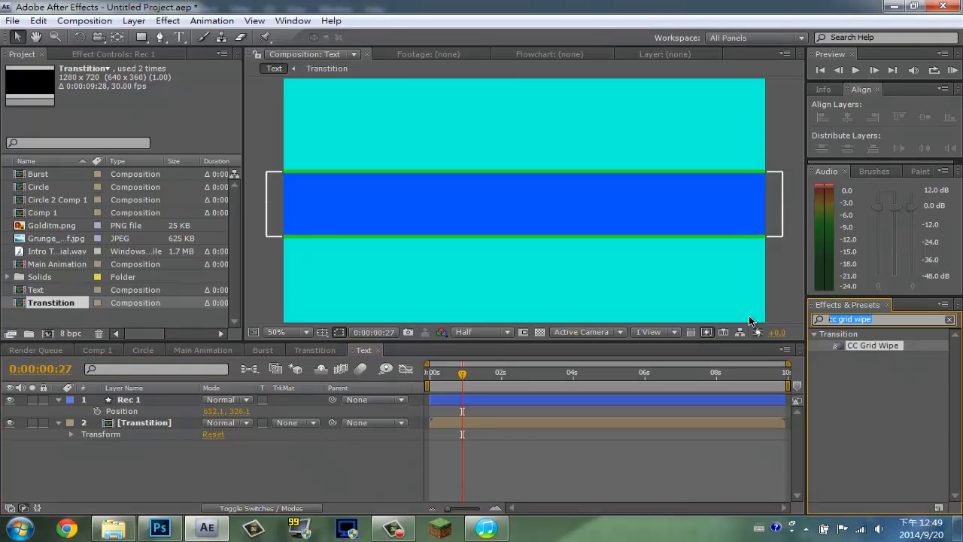
text(cc j)
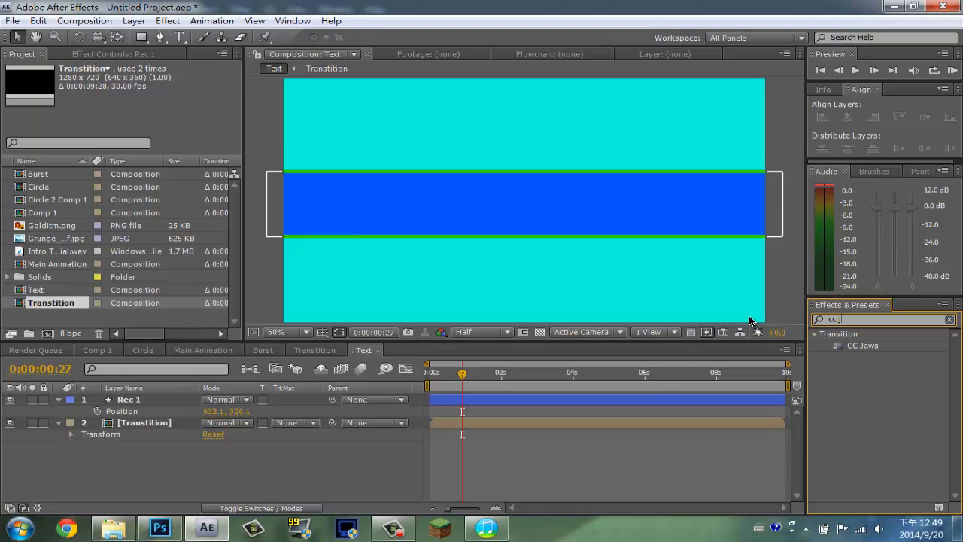
text(aw)
drag(855, 348, 125, 405)
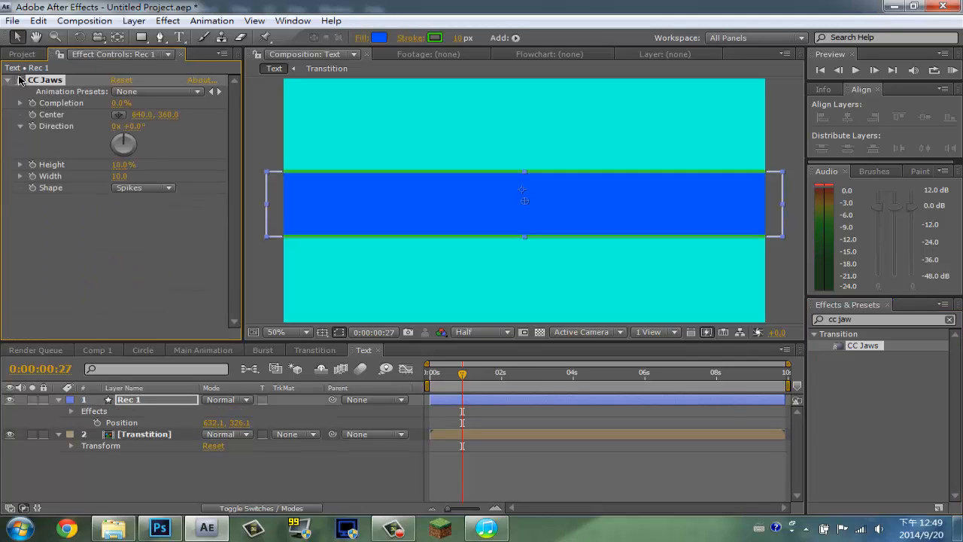
Enable keyframing for CC Jaws Completion on Rec 1 and set it to 100% at 0:00:00:27
click(32, 103)
click(121, 103)
text(100)
key(Return)
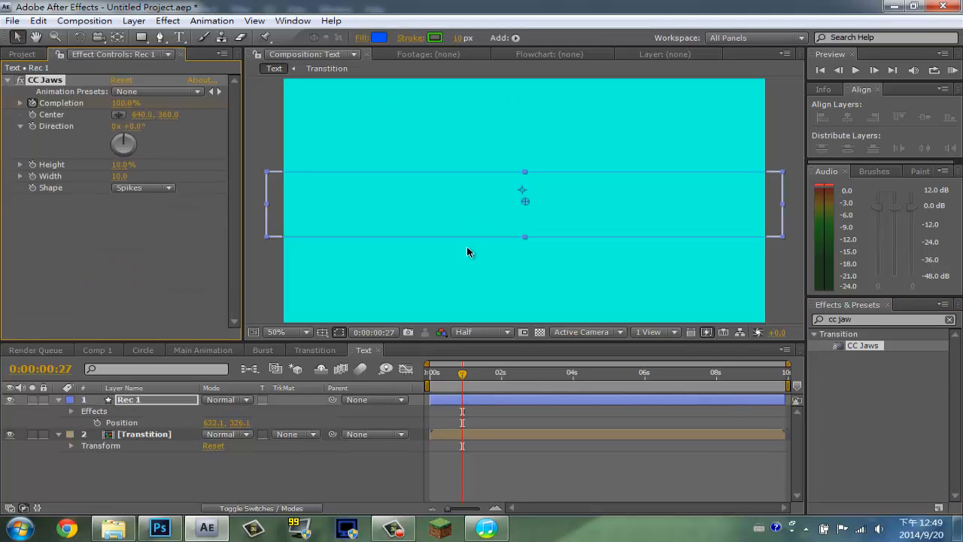
Advance five frames to 0:00:01:02 and set the CC Jaws Completion of Rec 1 to 0%
click(874, 69)
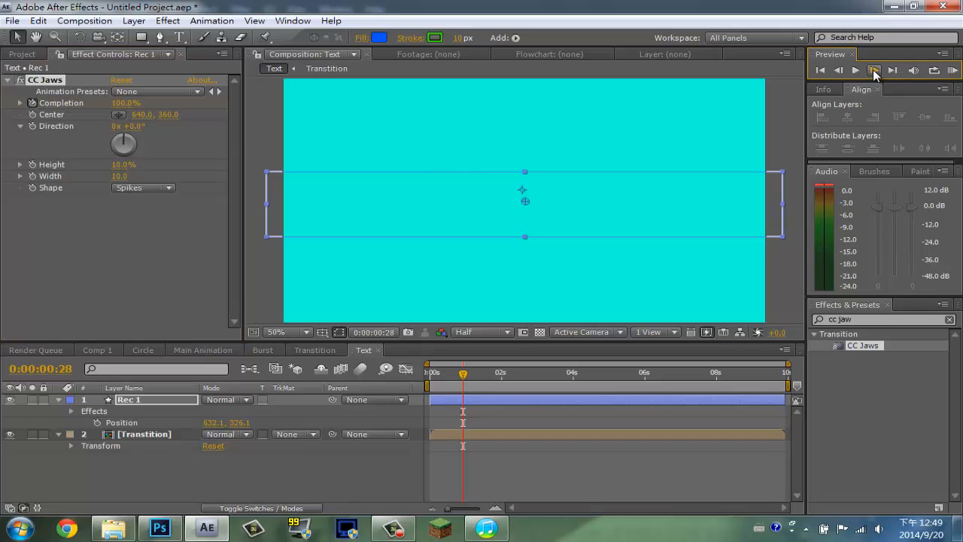
click(875, 69)
click(874, 69)
click(874, 70)
click(874, 69)
drag(132, 103, 3, 104)
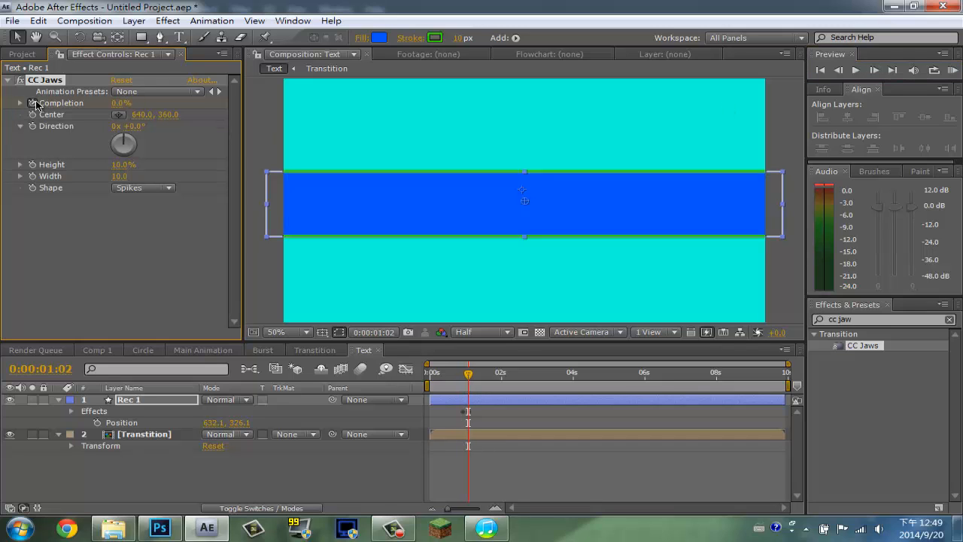
Reveal the Completion keyframes of Rec 1 and move the 0% keyframe slightly earlier to shorten the wipe
key(u)
click(464, 424)
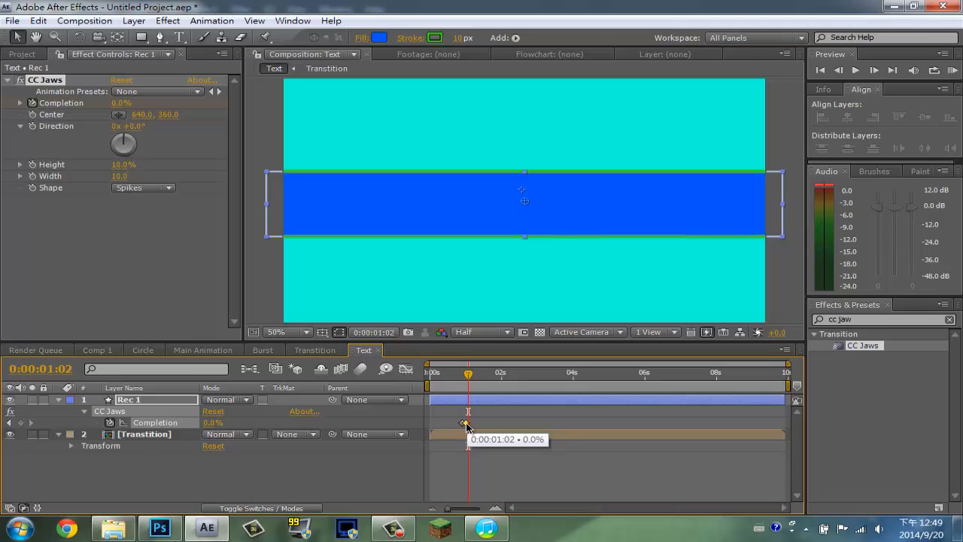
drag(466, 426, 464, 426)
click(465, 376)
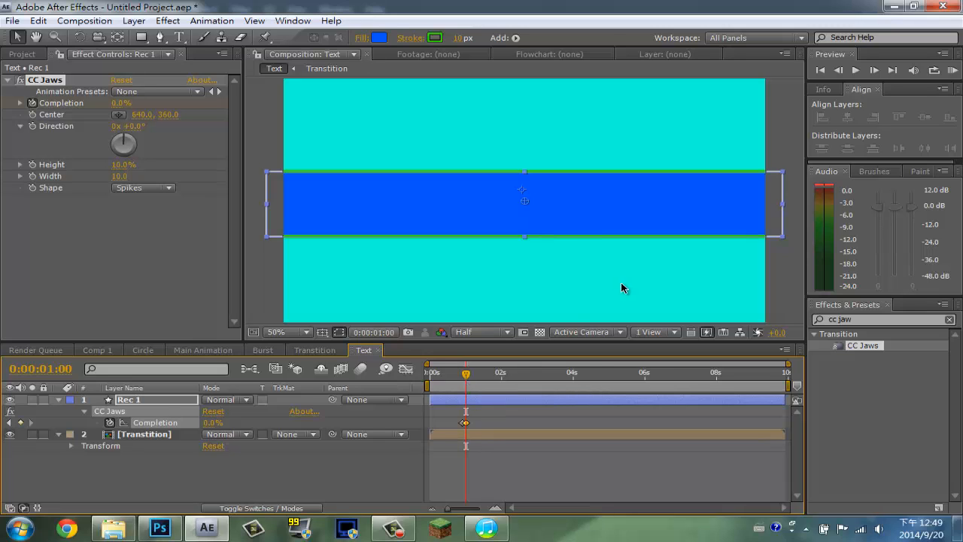
click(837, 70)
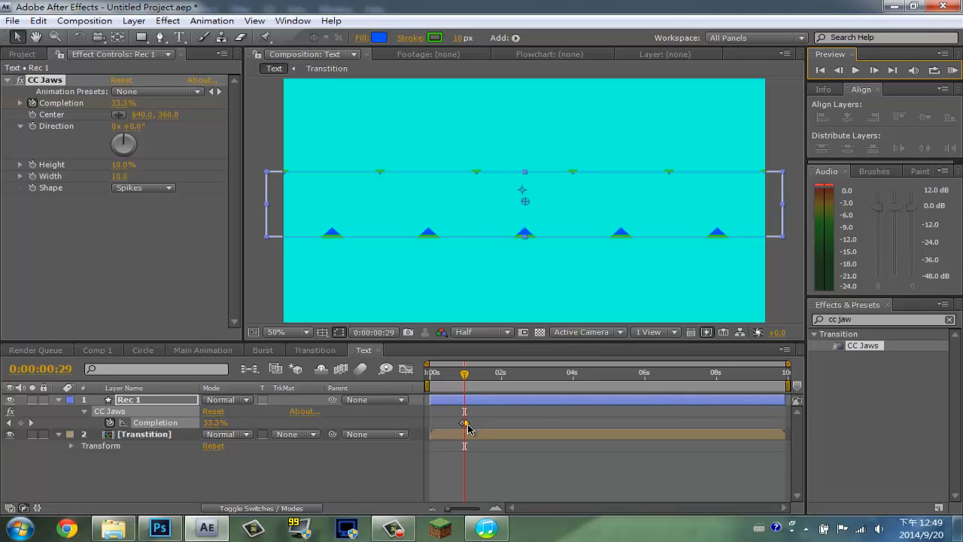
drag(465, 423, 463, 423)
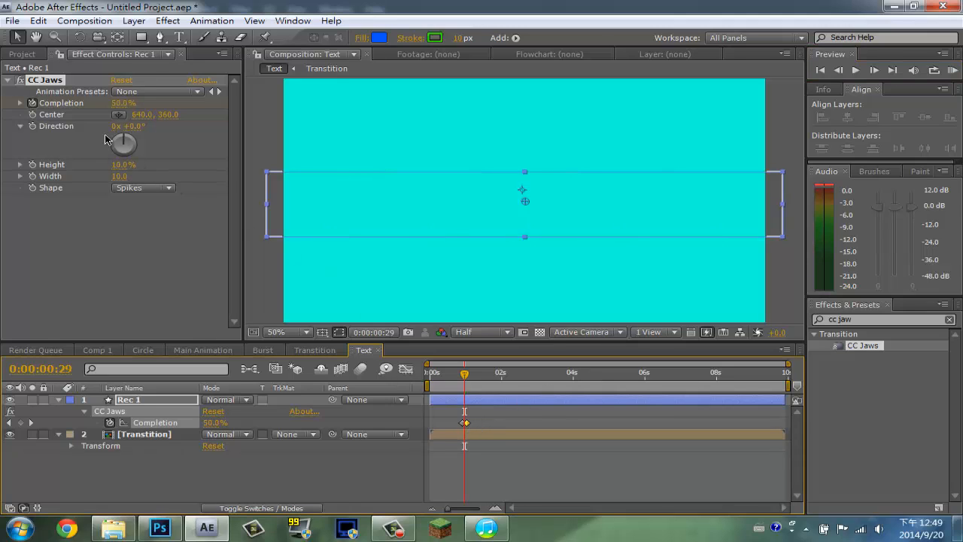
Set the CC Jaws Direction on Rec 1 to 90° and its Height to 10%
click(134, 126)
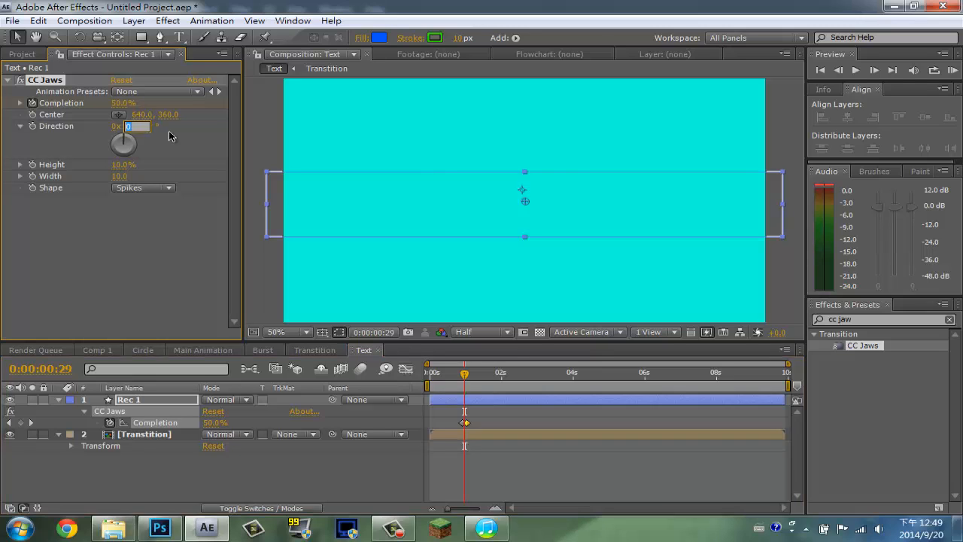
key(Return)
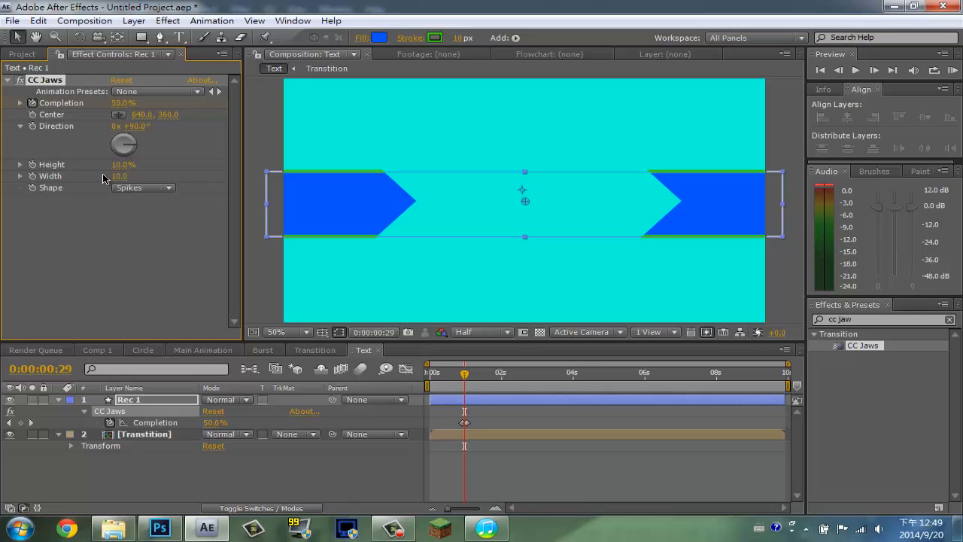
mouse_move(121, 166)
mouse_down()
mouse_move(142, 165)
mouse_move(107, 170)
mouse_up()
click(127, 165)
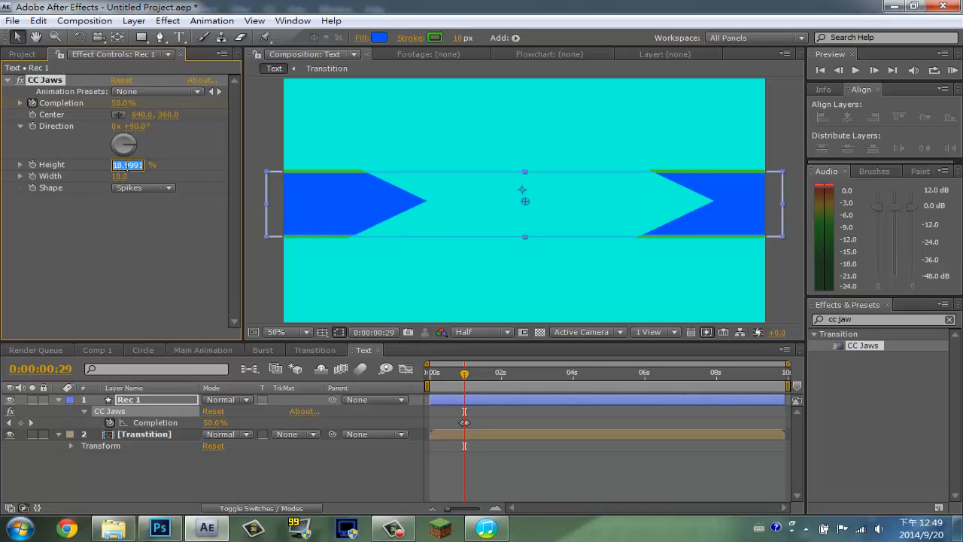
text(10)
key(Return)
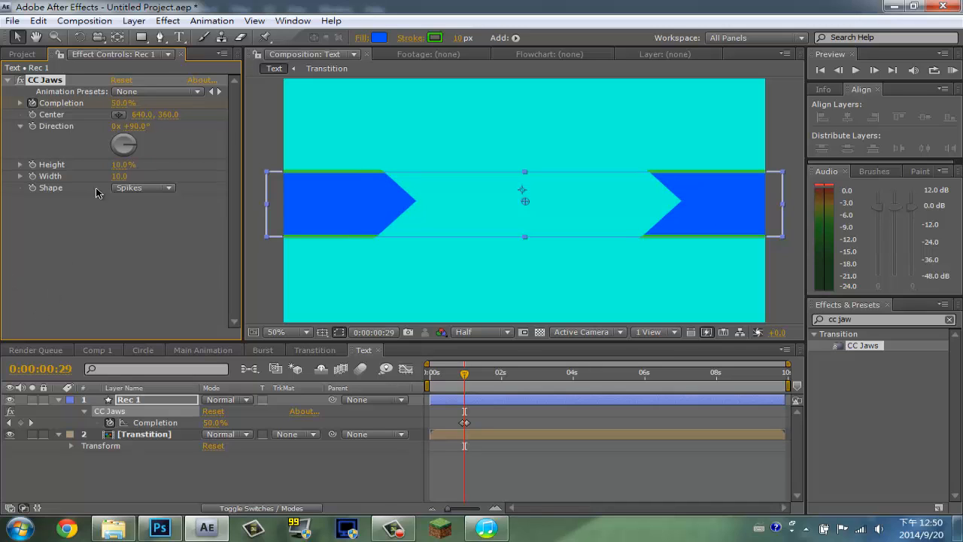
click(115, 304)
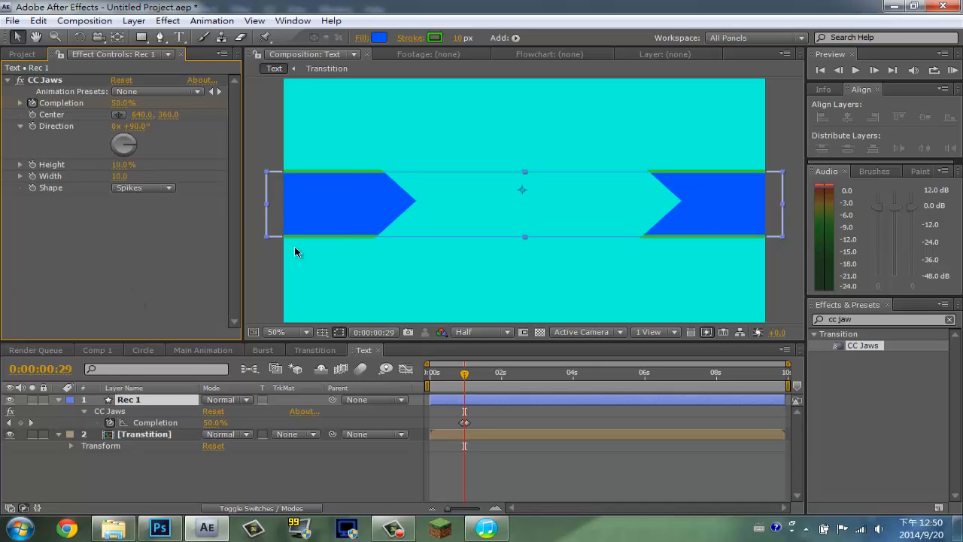
Preview the Rec 1 wipe, nudge its 0% Completion keyframe slightly earlier, and preview the animation again
click(953, 70)
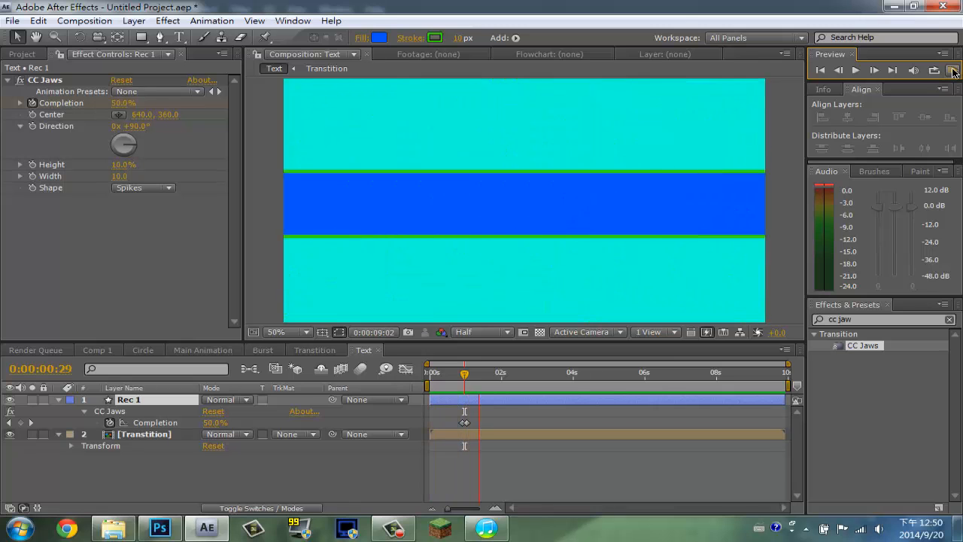
click(954, 70)
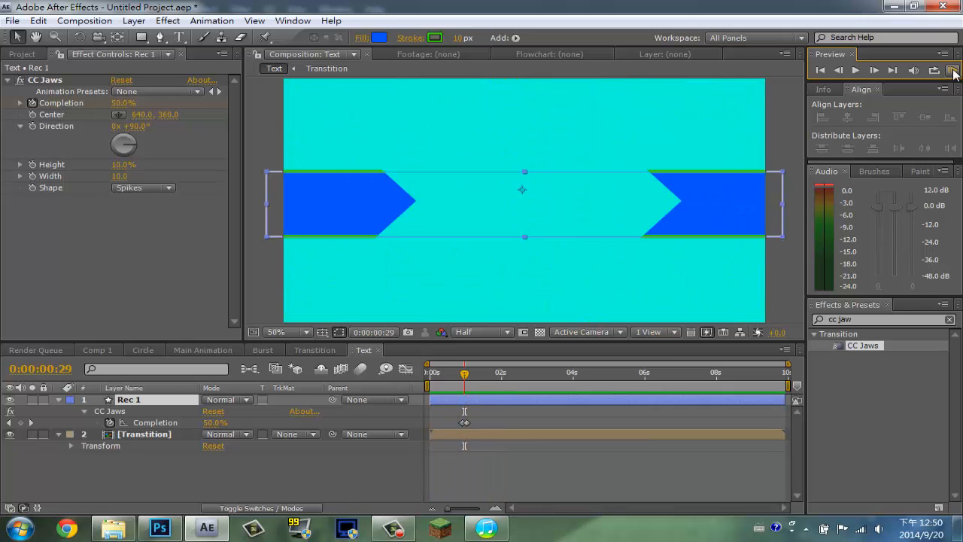
click(469, 424)
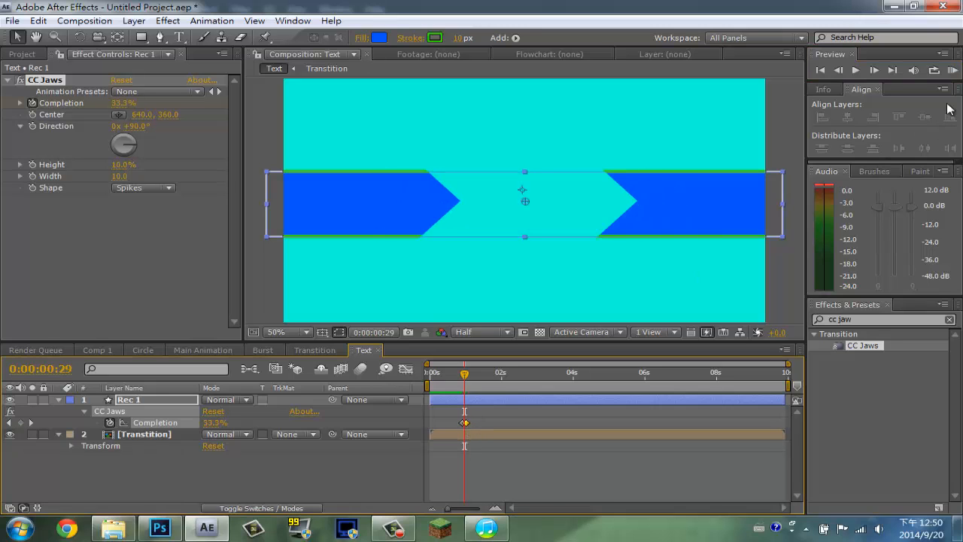
click(954, 70)
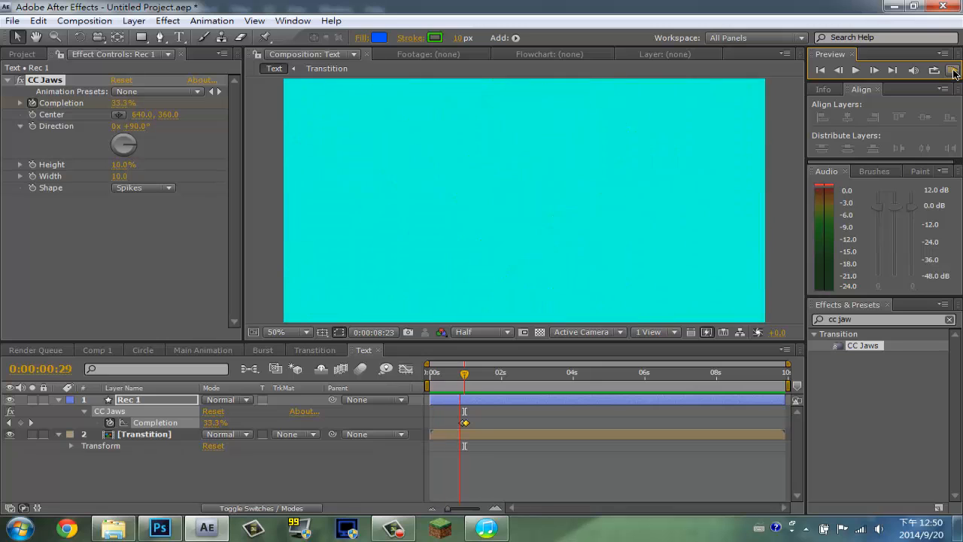
click(854, 73)
click(313, 470)
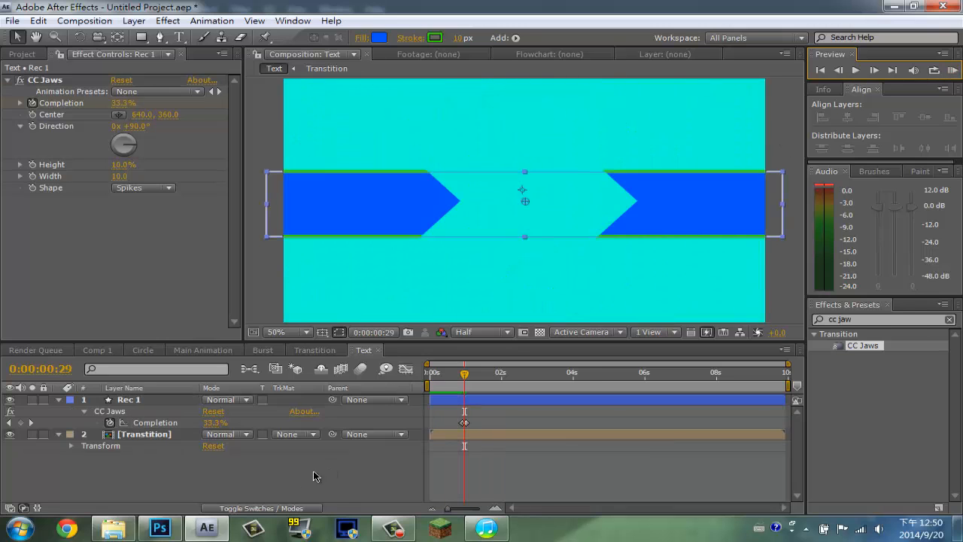
Duplicate the Rec 1 layer and collapse the original layer's properties
click(133, 401)
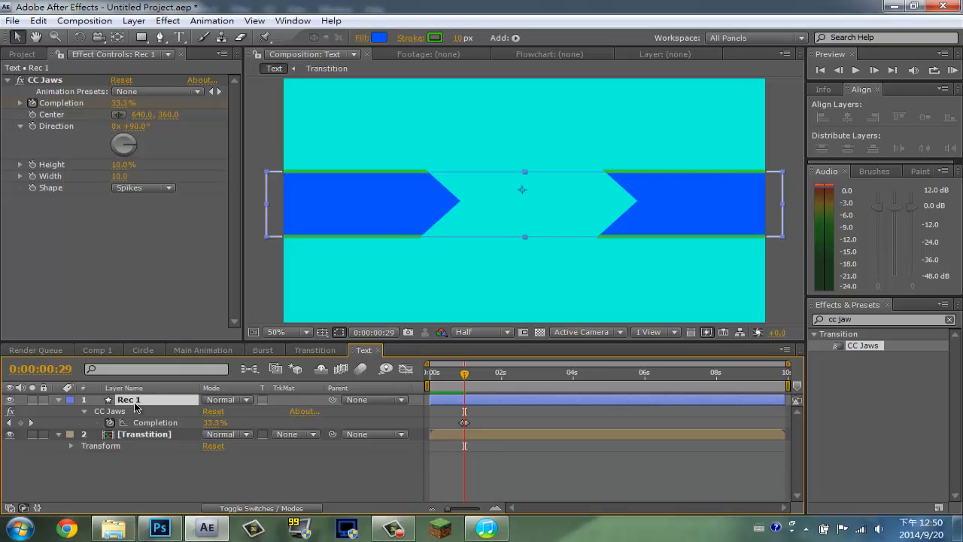
key(ctrl+d)
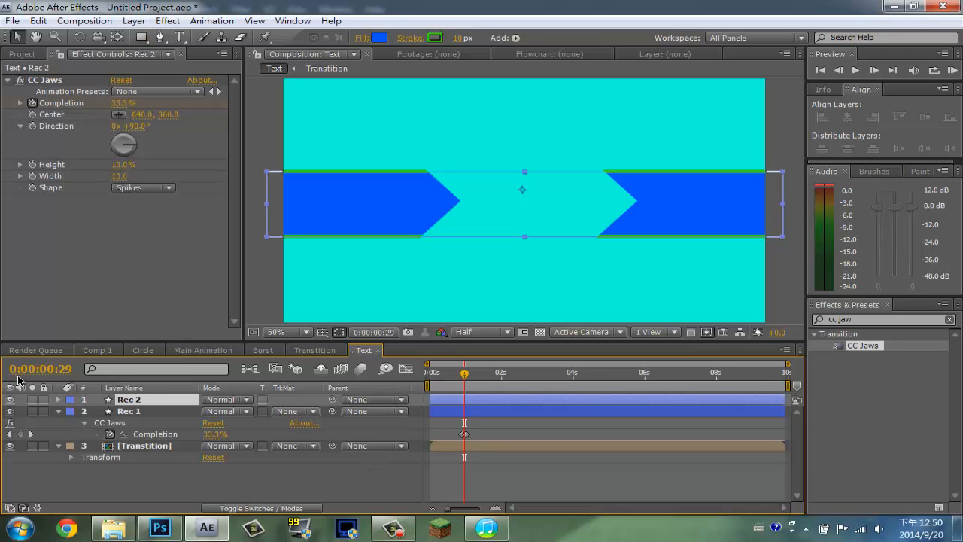
click(58, 412)
Set the fill of Rec 2 to None and its stroke color to white, FFFFFF
click(358, 36)
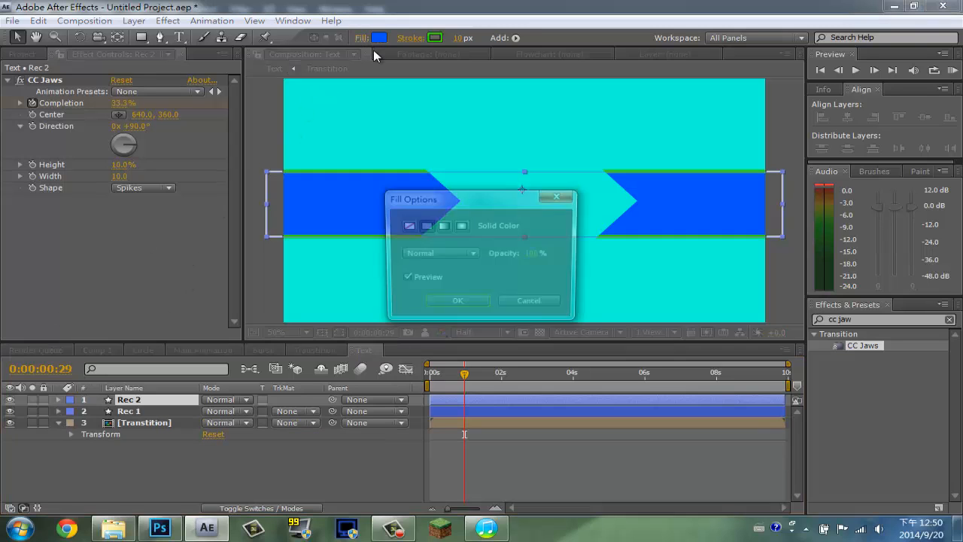
click(406, 225)
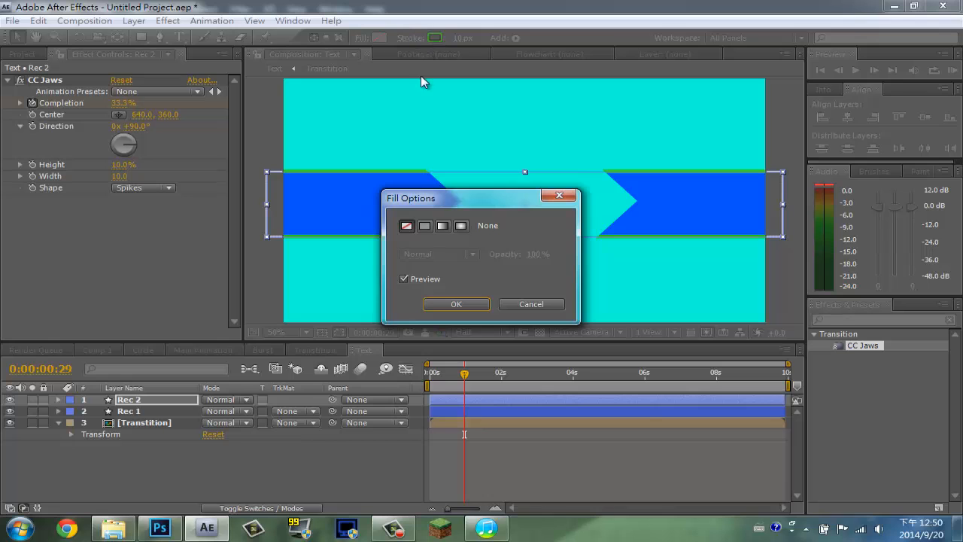
click(440, 304)
click(438, 38)
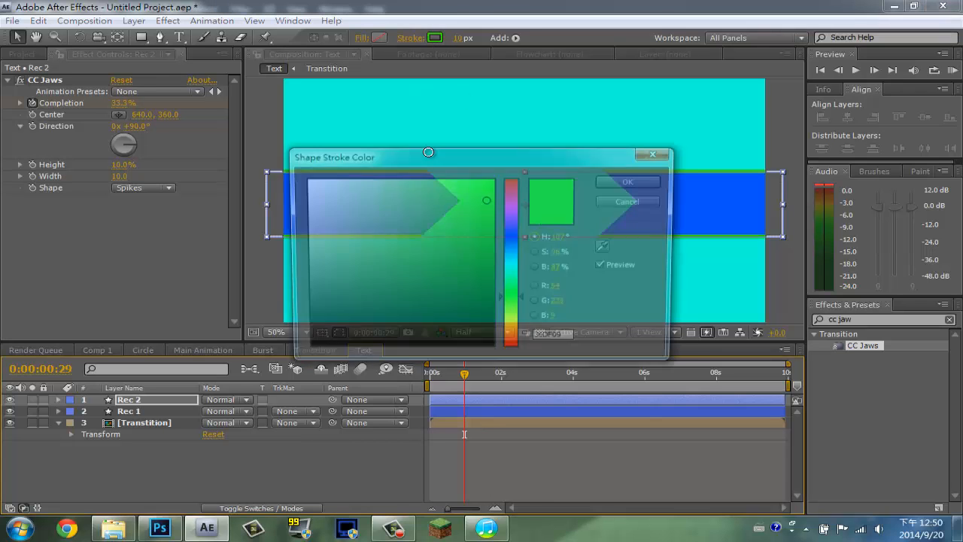
drag(393, 216, 143, 100)
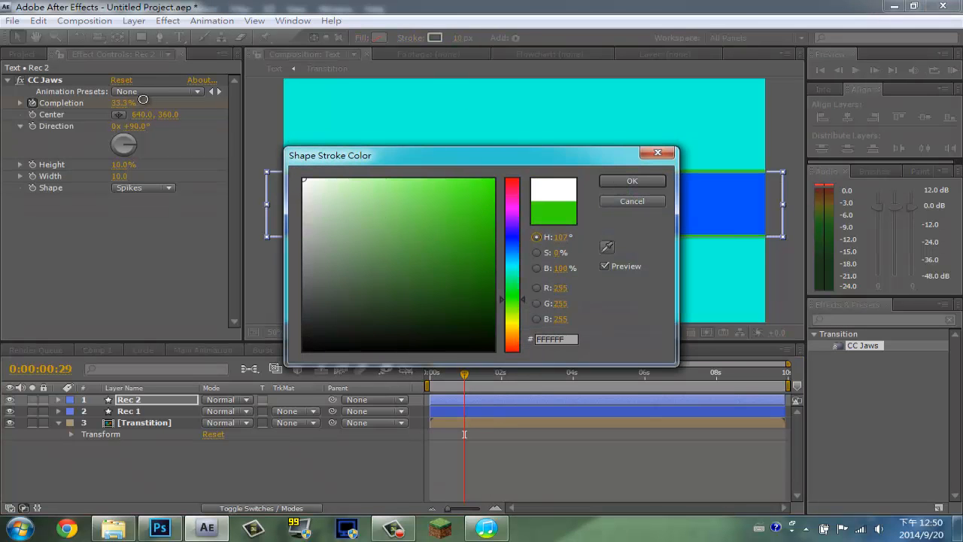
click(633, 181)
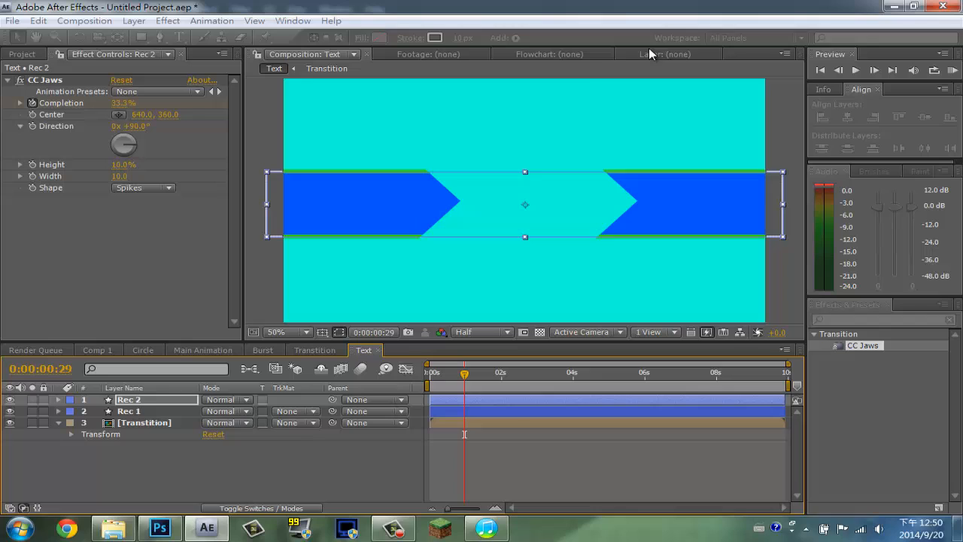
Set the scale of the Rec 2 layer to 130%
click(168, 400)
key(s)
click(226, 411)
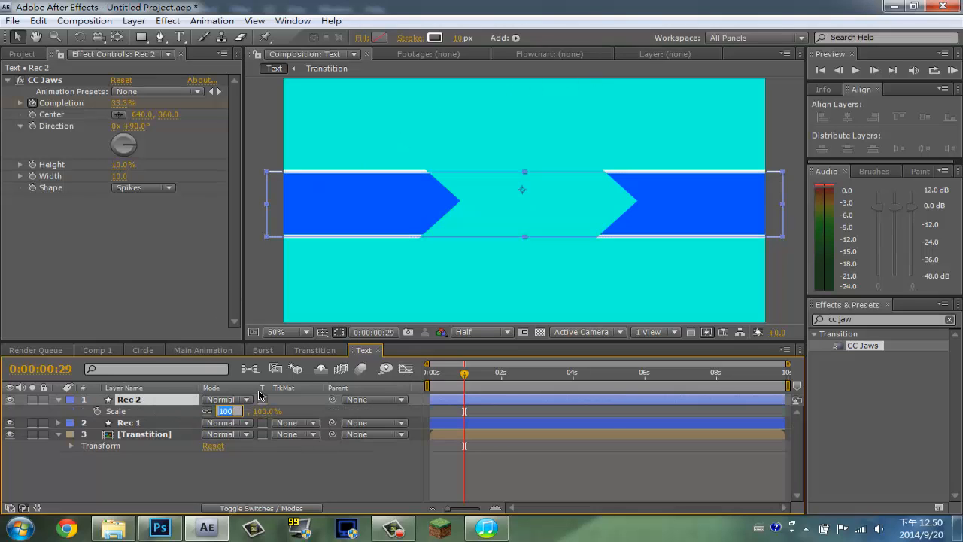
text(130)
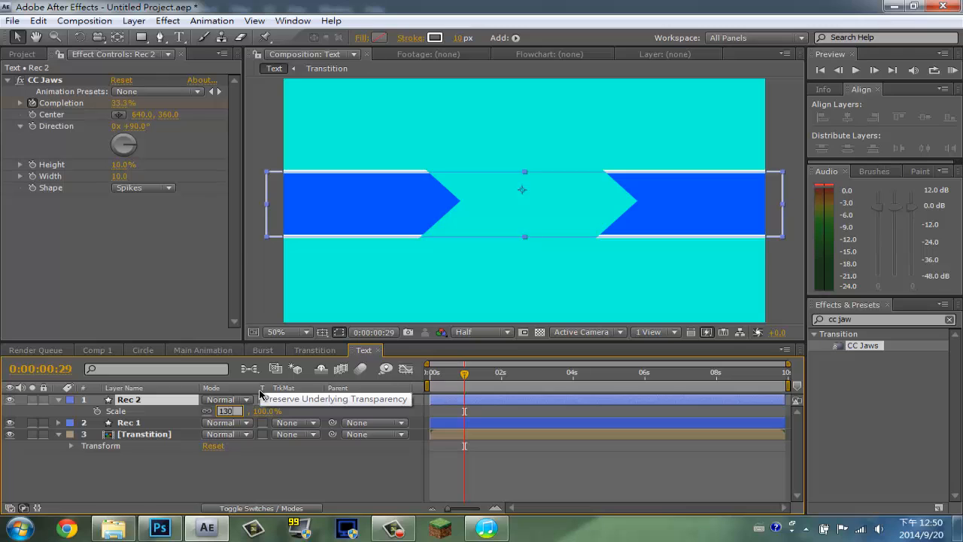
key(Return)
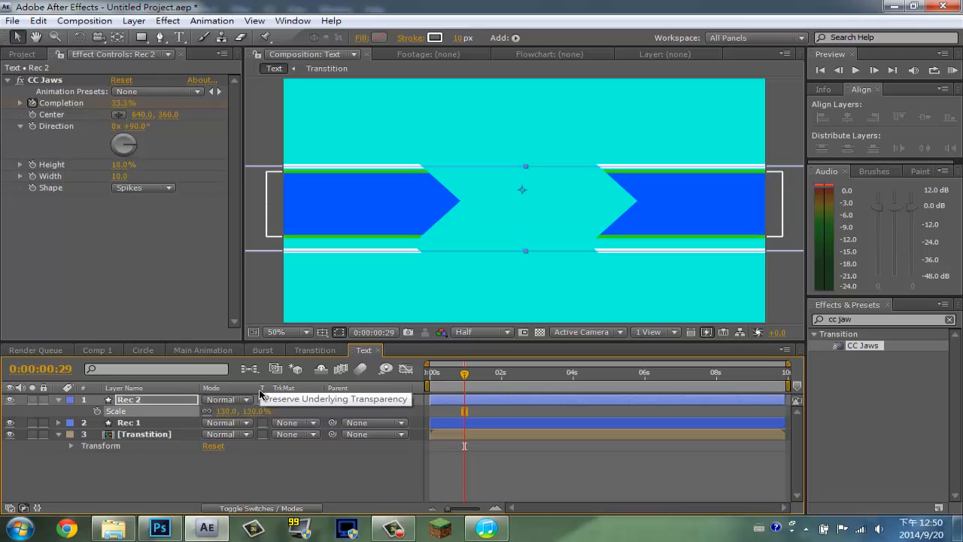
click(745, 285)
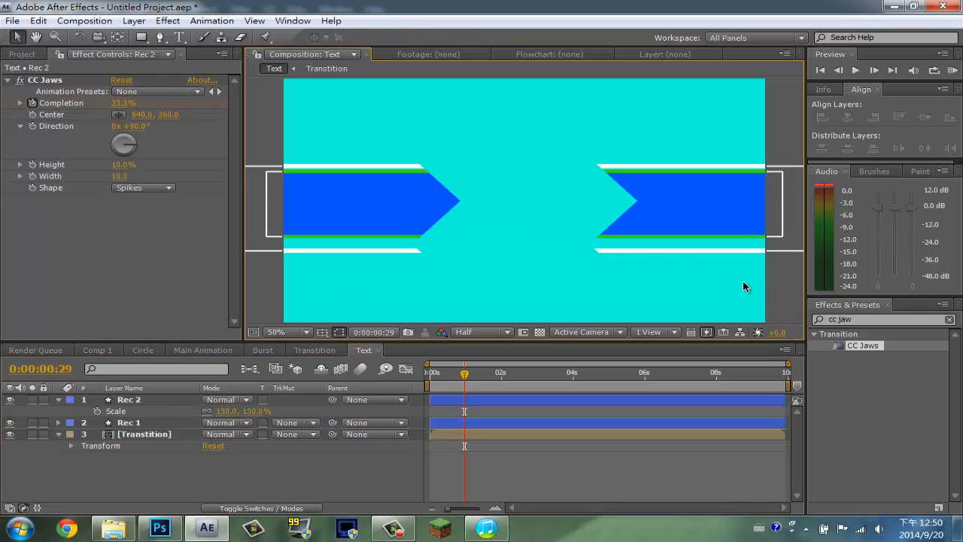
click(145, 402)
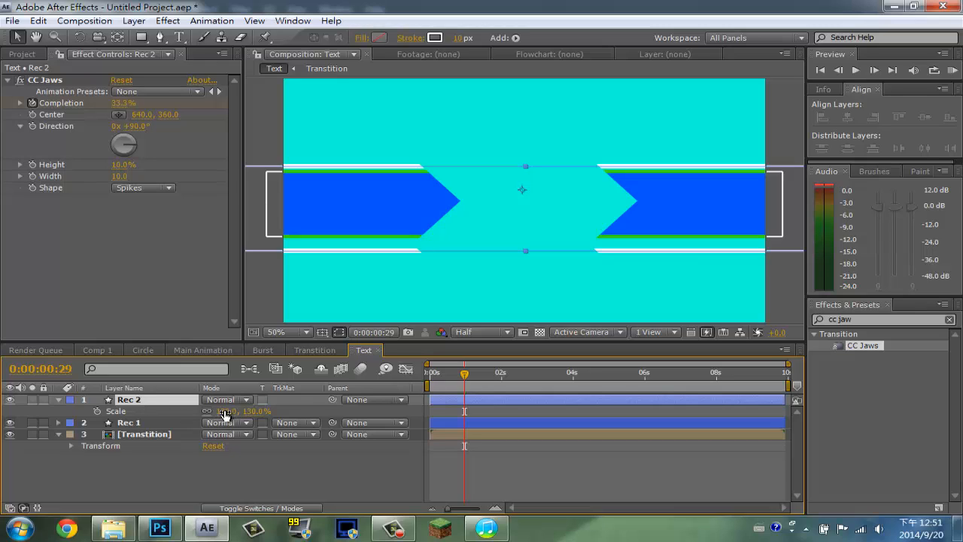
click(212, 494)
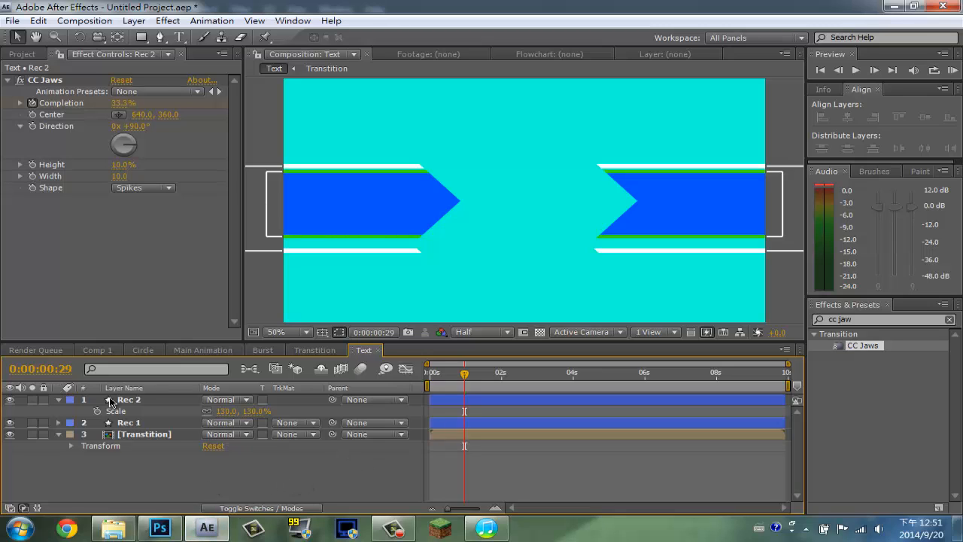
Nudge the Rec 2 layer vertically until its Position is 632.1, 316.1
click(142, 401)
key(p)
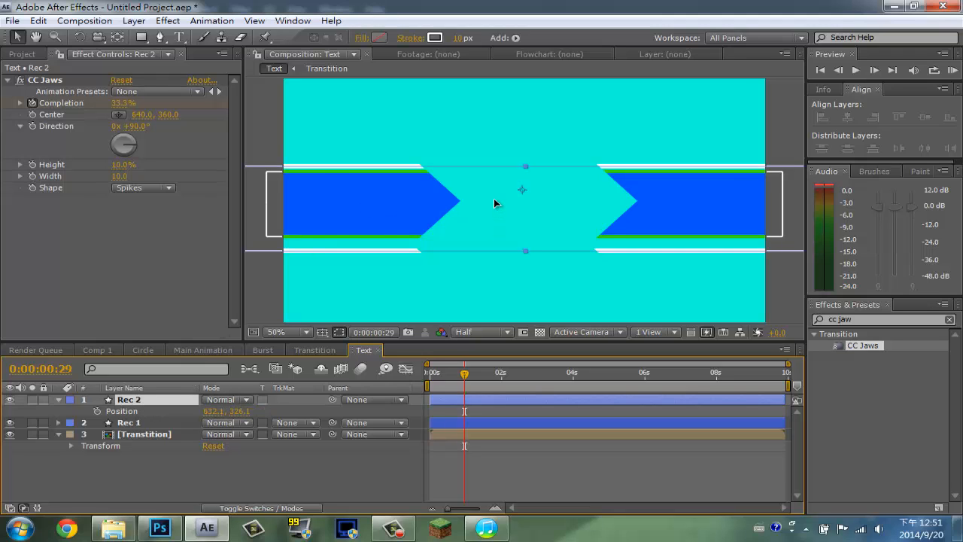
key(Up)
key(Up)
key(Up)
key(Up)
key(Up)
key(Up)
key(Up)
key(Up)
key(Up)
key(Down)
key(Down)
key(Down)
key(Down)
key(Down)
key(Down)
key(Down)
key(Down)
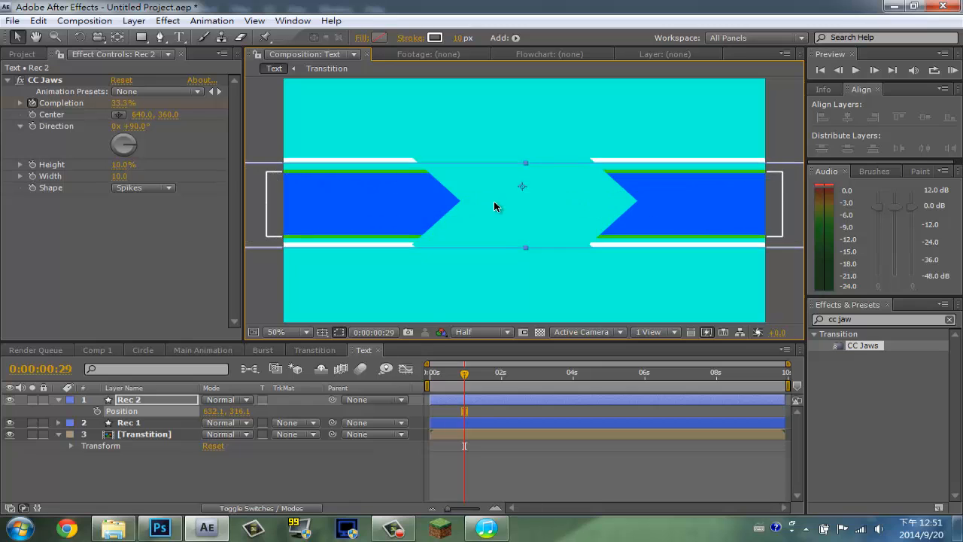
Show the Title/Action Safe overlay and reposition Rec 2 to about 632.9, 310.7 so its lines frame the Rec 1 band
click(328, 333)
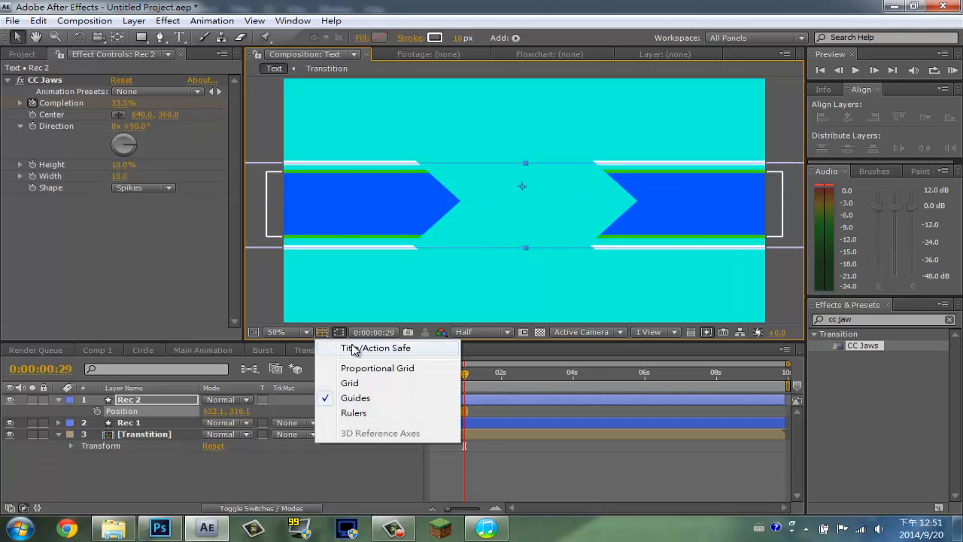
click(352, 345)
scroll(524, 221, up, 4)
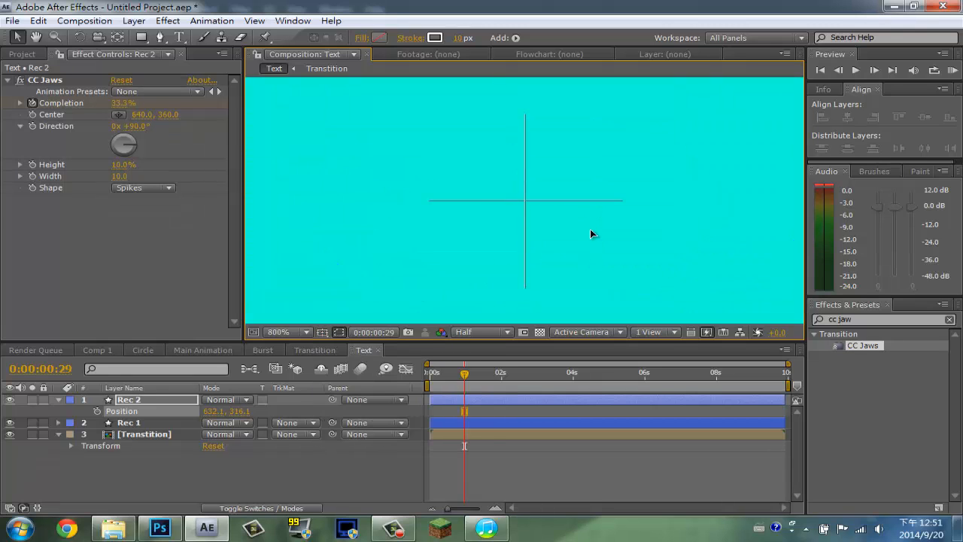
drag(590, 231, 572, 186)
scroll(568, 199, down, 4)
scroll(562, 208, up, 1)
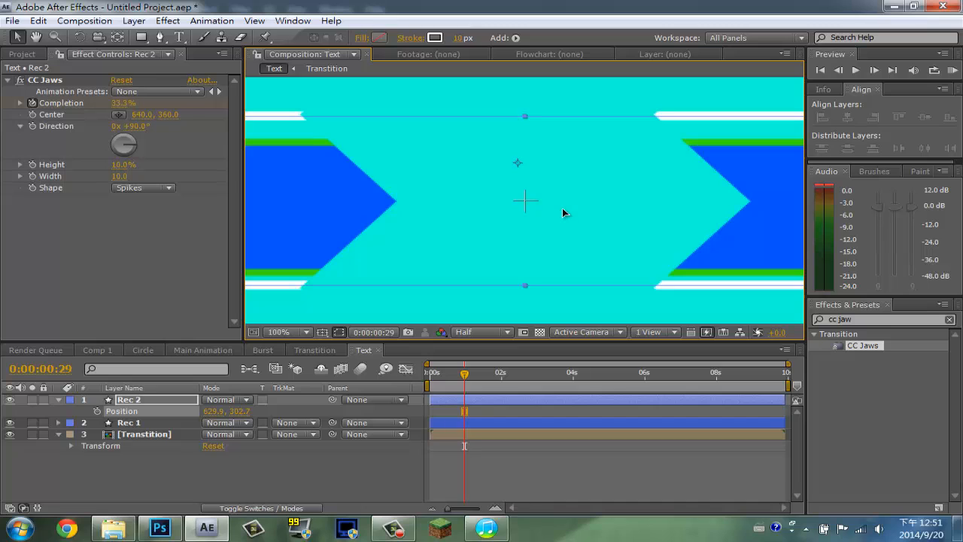
drag(562, 208, 564, 213)
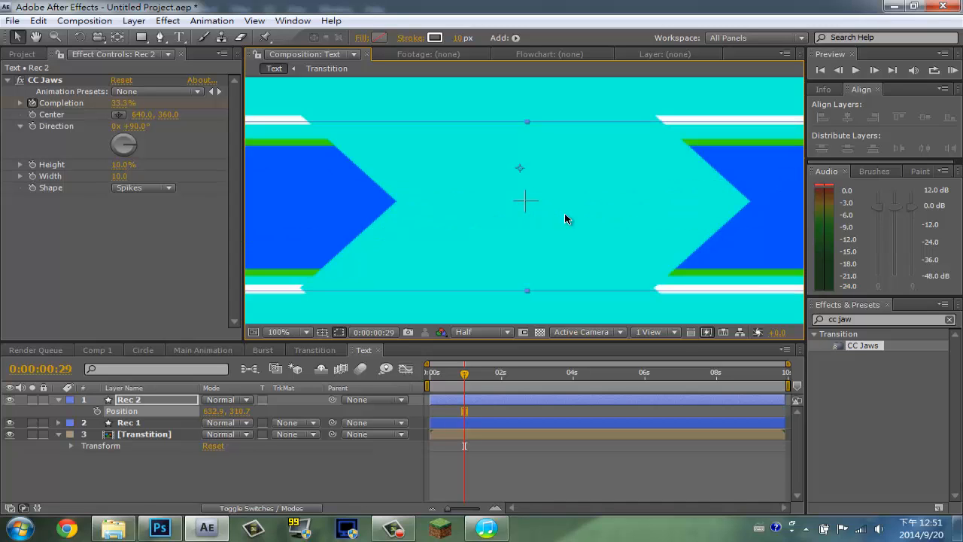
scroll(563, 214, down, 4)
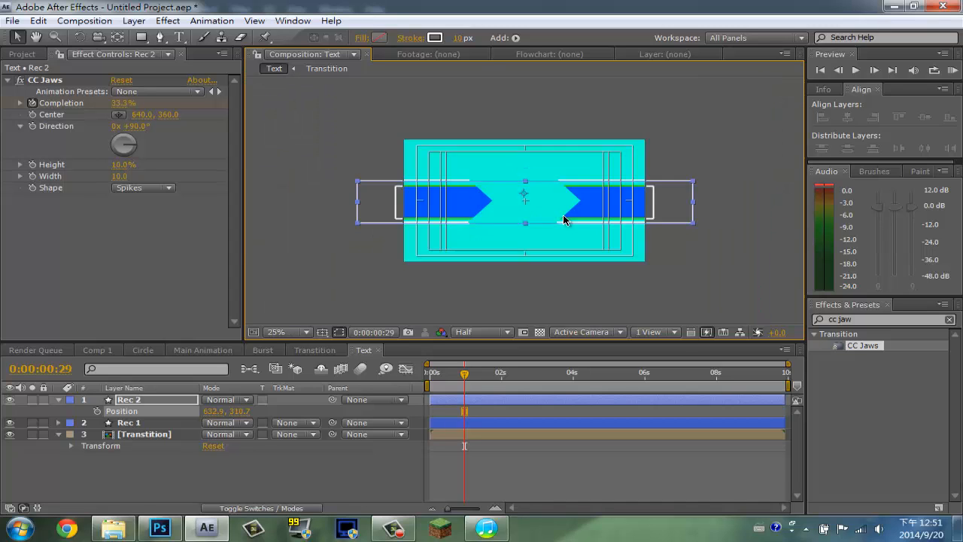
click(684, 254)
scroll(677, 255, up, 2)
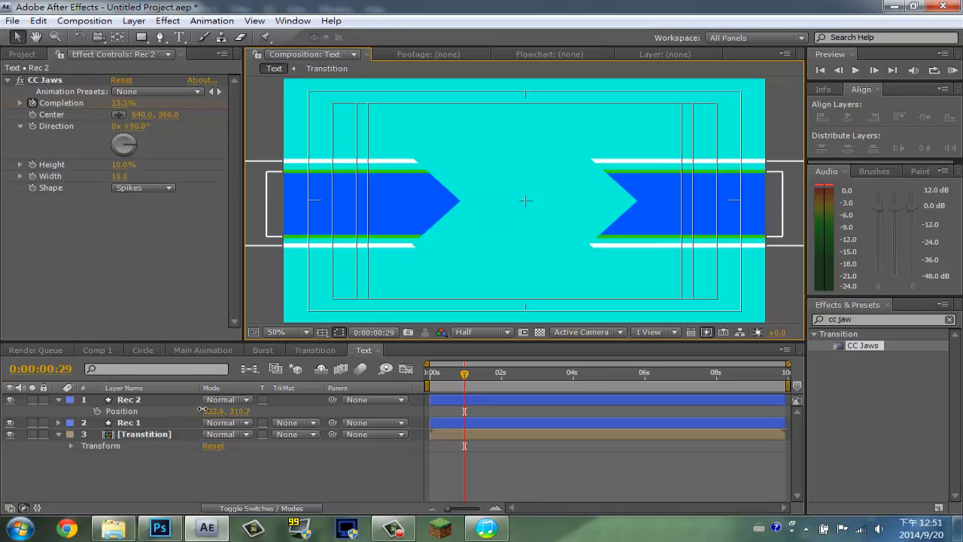
Remove the CC Jaws effect from Rec 2 and set the layer's scale to 135%
click(38, 84)
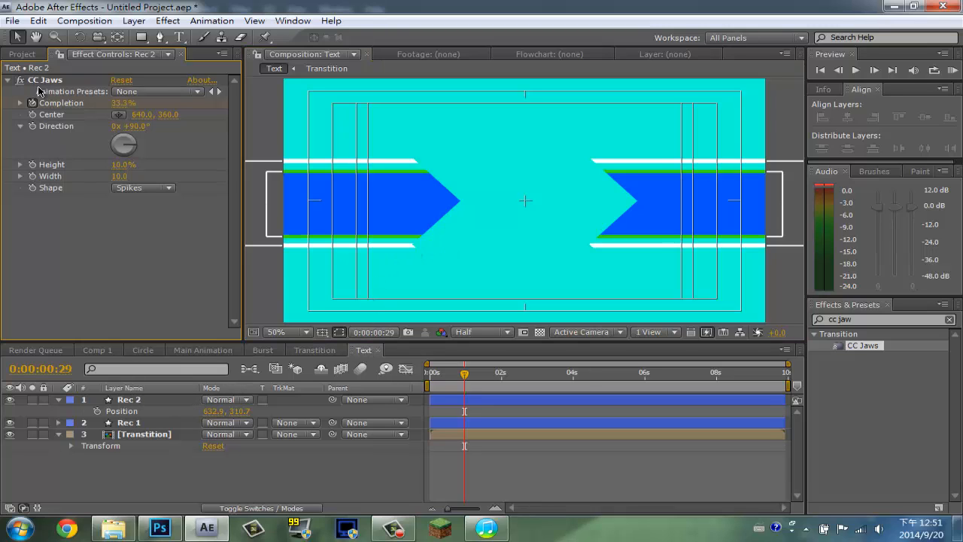
key(Delete)
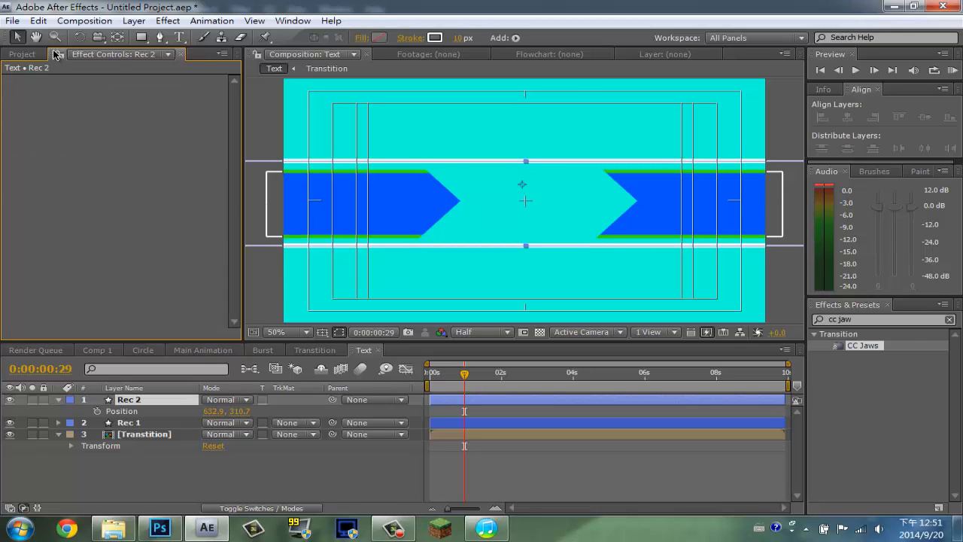
key(s)
click(226, 411)
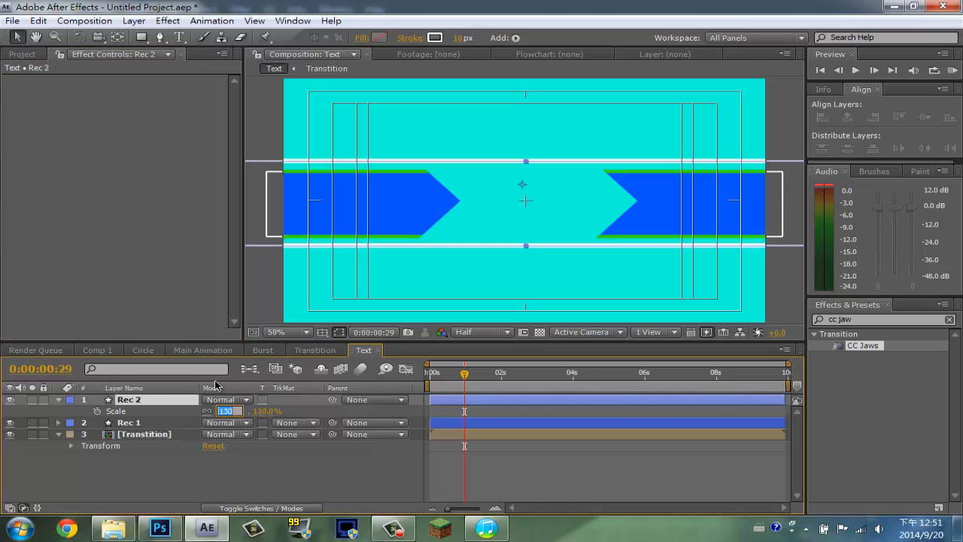
text(135)
key(Return)
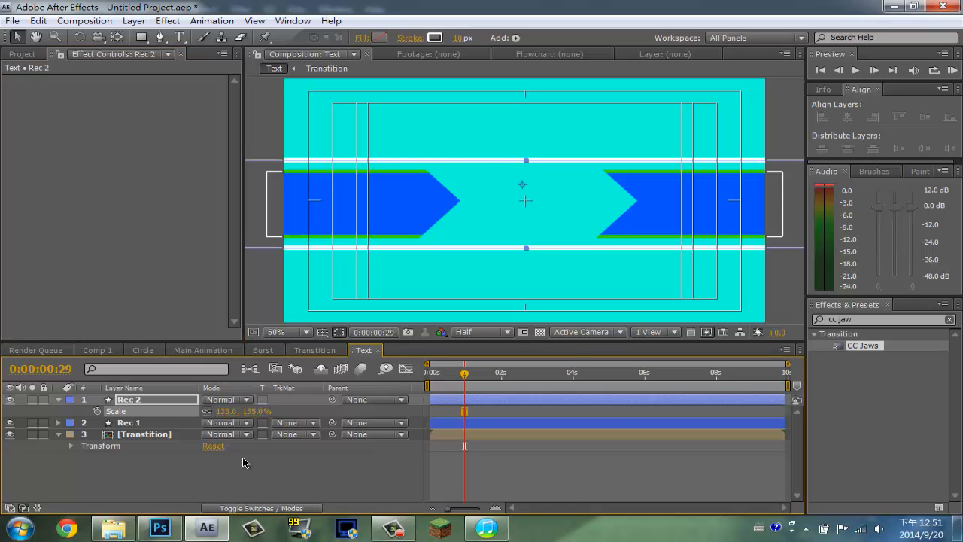
click(769, 283)
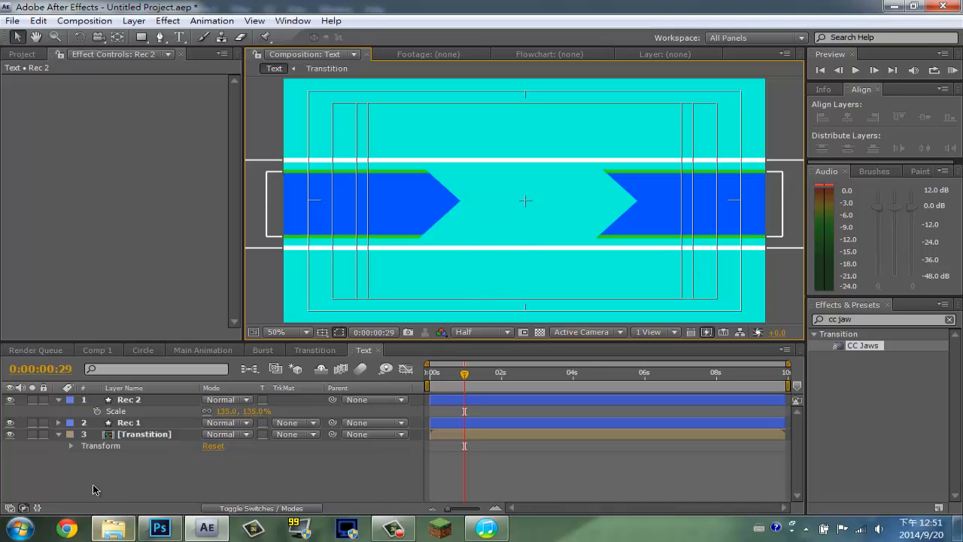
Add a dash to Stroke 1 of Rectangle 1 in the Rec 2 layer
click(58, 399)
click(59, 401)
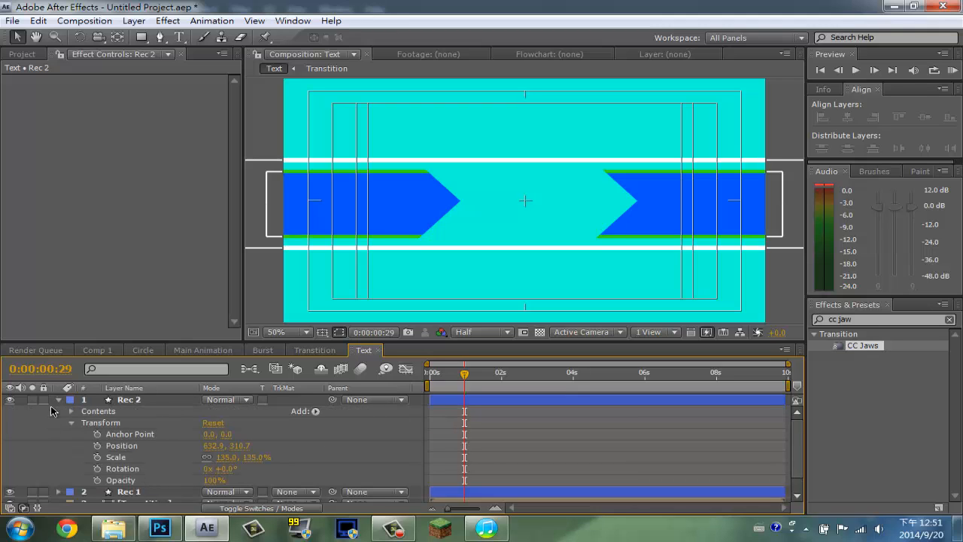
click(71, 422)
click(70, 411)
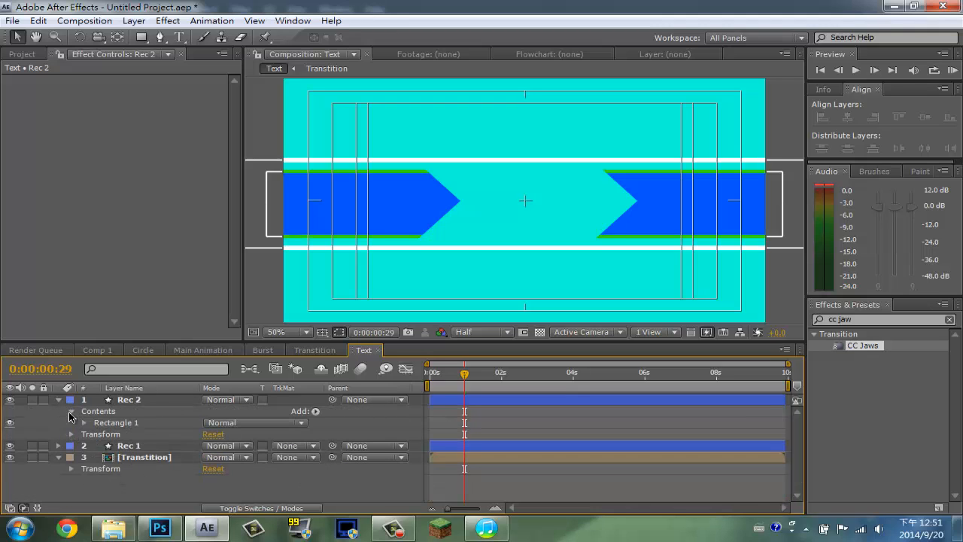
click(85, 422)
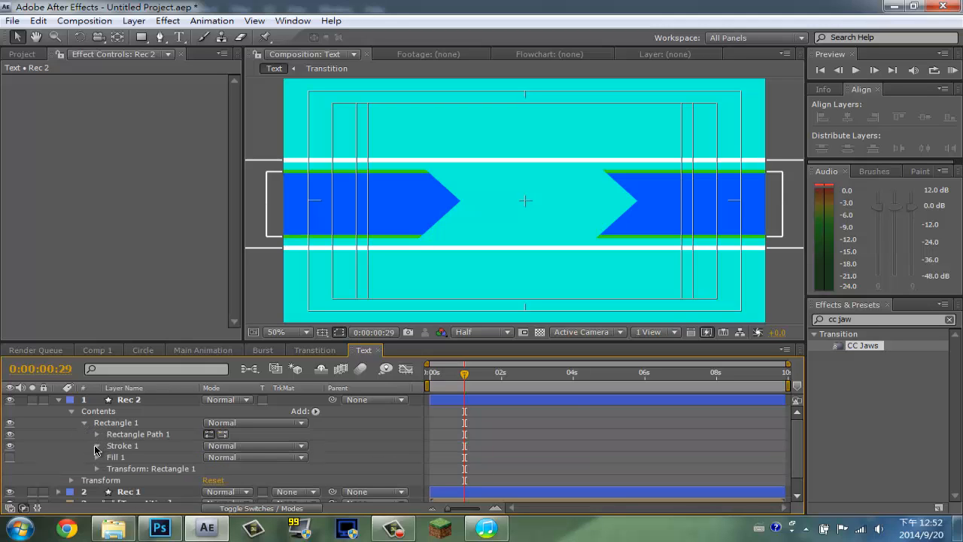
click(96, 446)
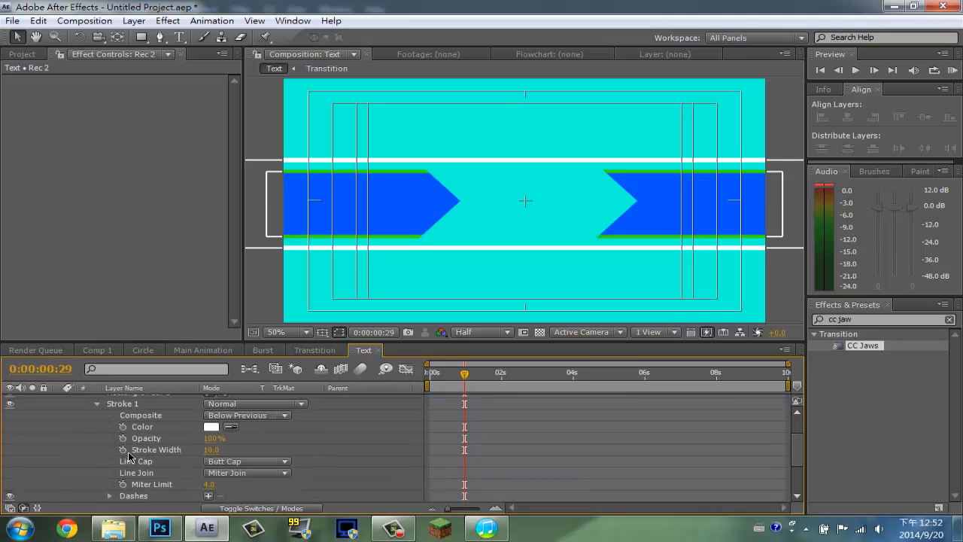
click(209, 497)
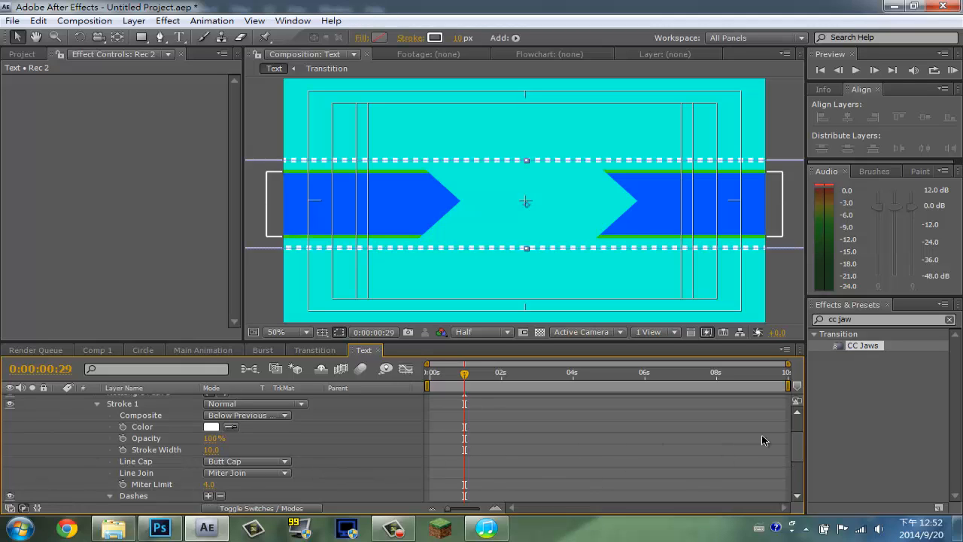
Set the Dash length of the Rec 2 stroke to 150 and start keyframing its dash Offset at 0:00:00:29
scroll(790, 452, down, 4)
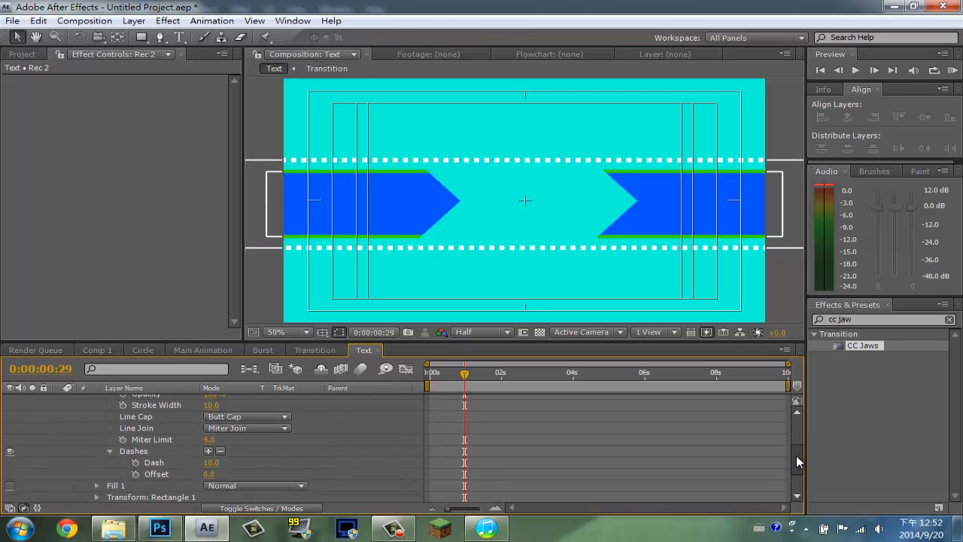
scroll(784, 471, down, 1)
drag(213, 426, 355, 438)
mouse_move(218, 427)
mouse_down()
mouse_move(160, 430)
mouse_move(189, 427)
mouse_up()
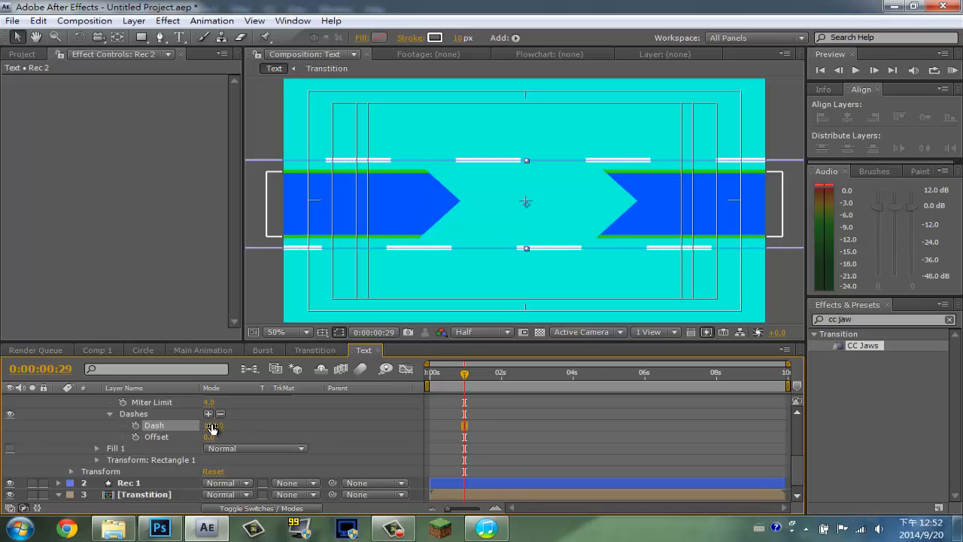
click(213, 426)
text(150)
key(Return)
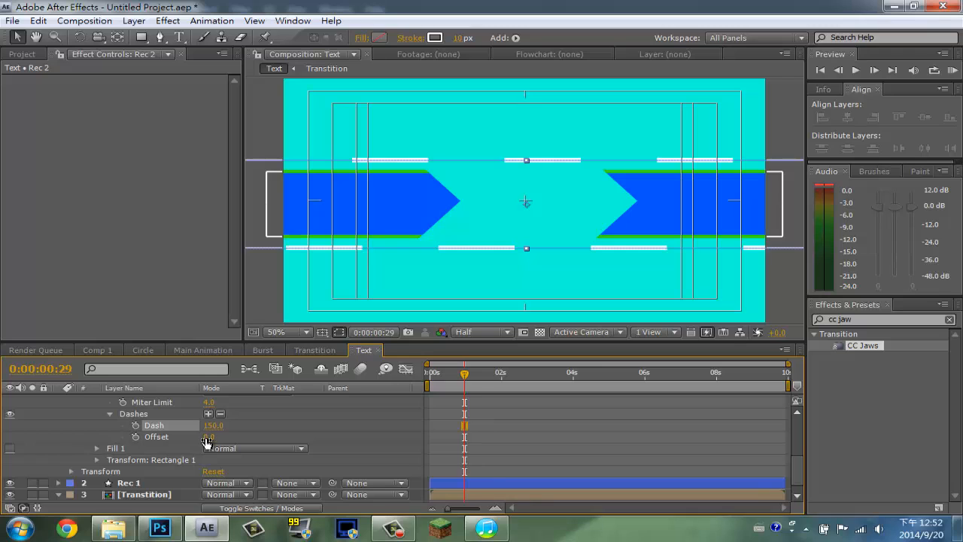
click(135, 437)
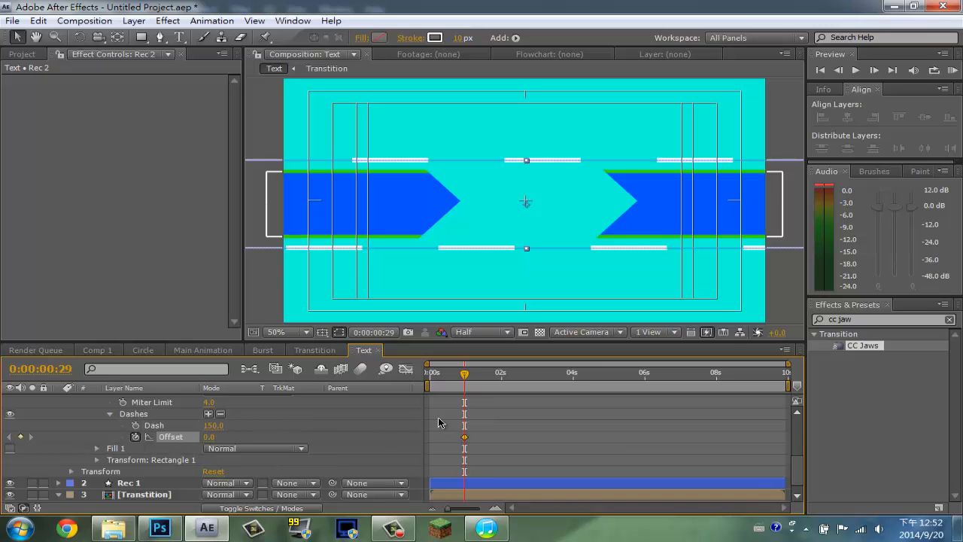
Clear the Rec 2 dash Offset keyframe and restart keyframing the Offset at 0:00:00:25
scroll(476, 428, up, 5)
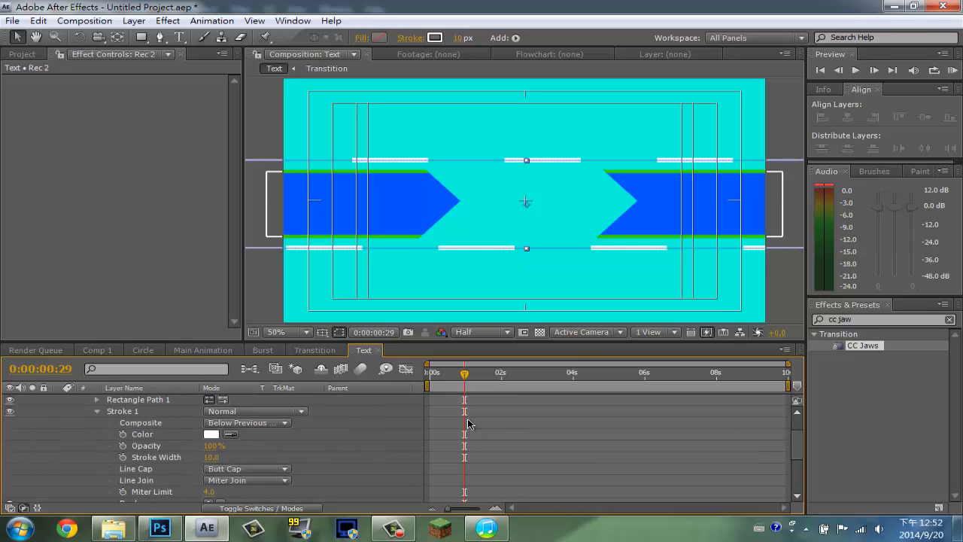
click(838, 70)
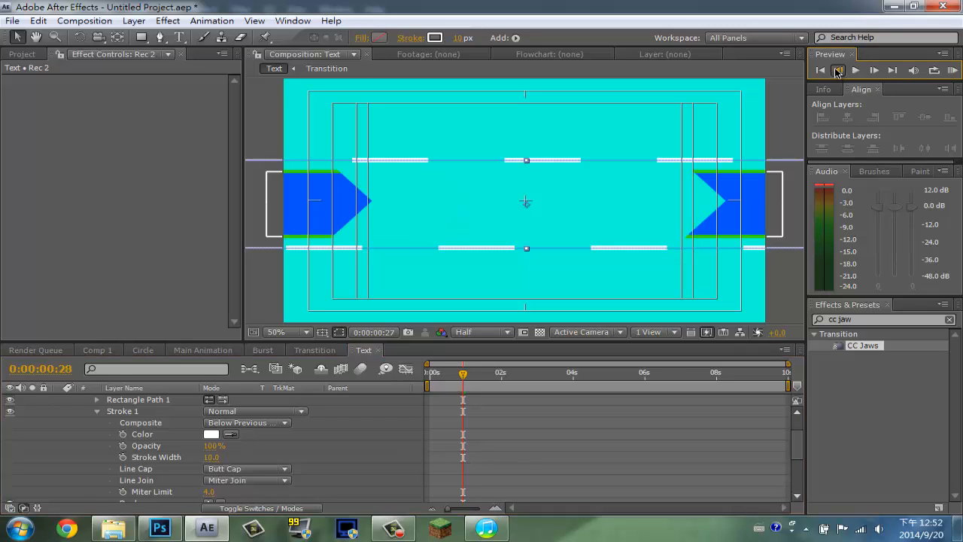
click(838, 70)
click(837, 70)
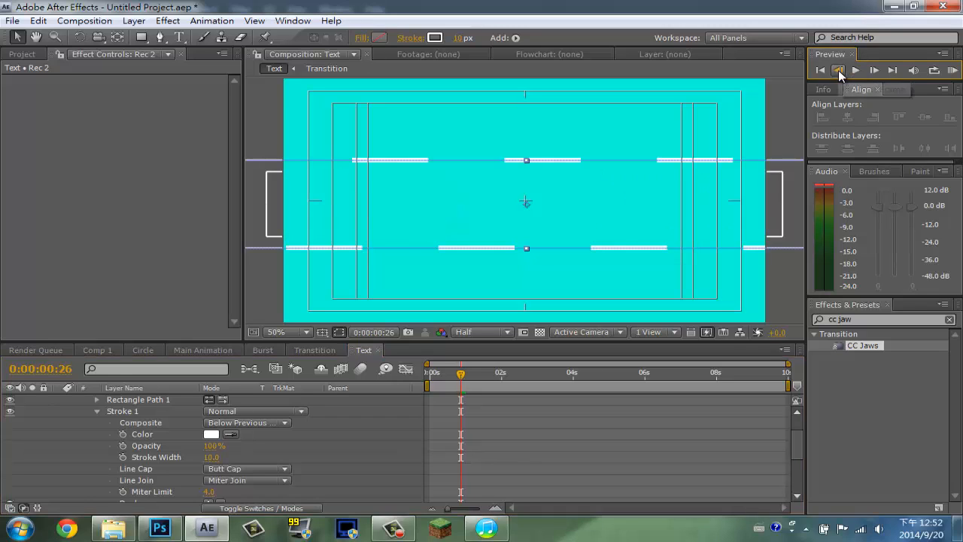
click(840, 70)
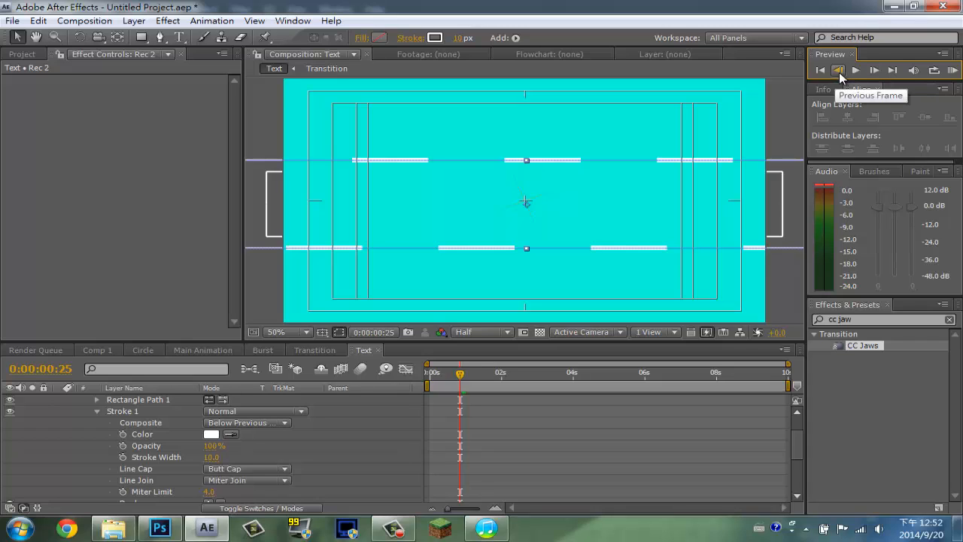
click(874, 70)
click(835, 70)
click(835, 70)
click(835, 70)
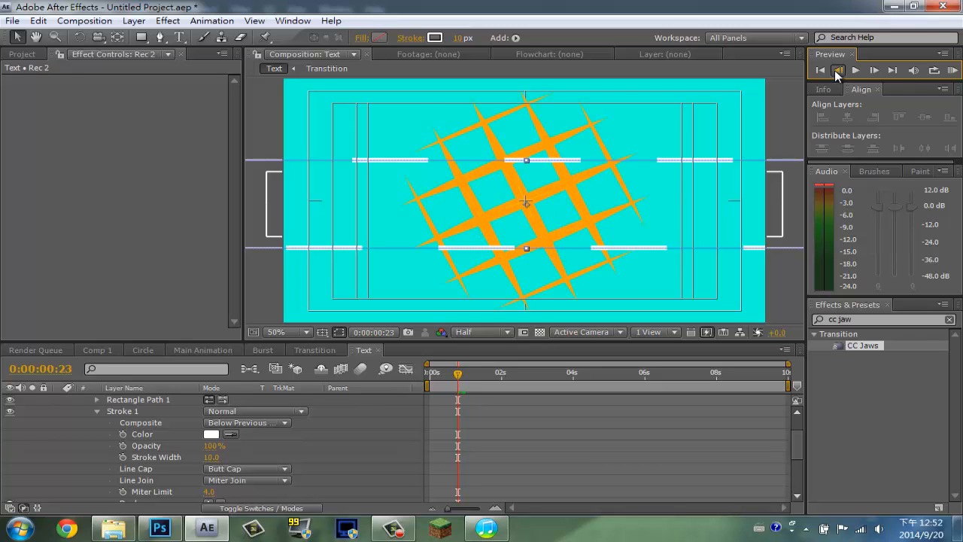
click(835, 70)
click(874, 70)
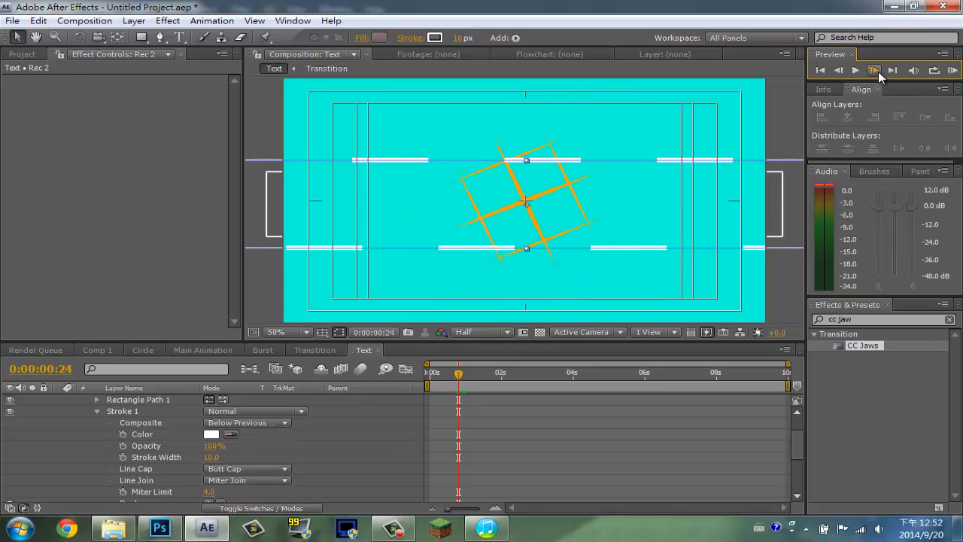
click(874, 70)
scroll(529, 408, down, 3)
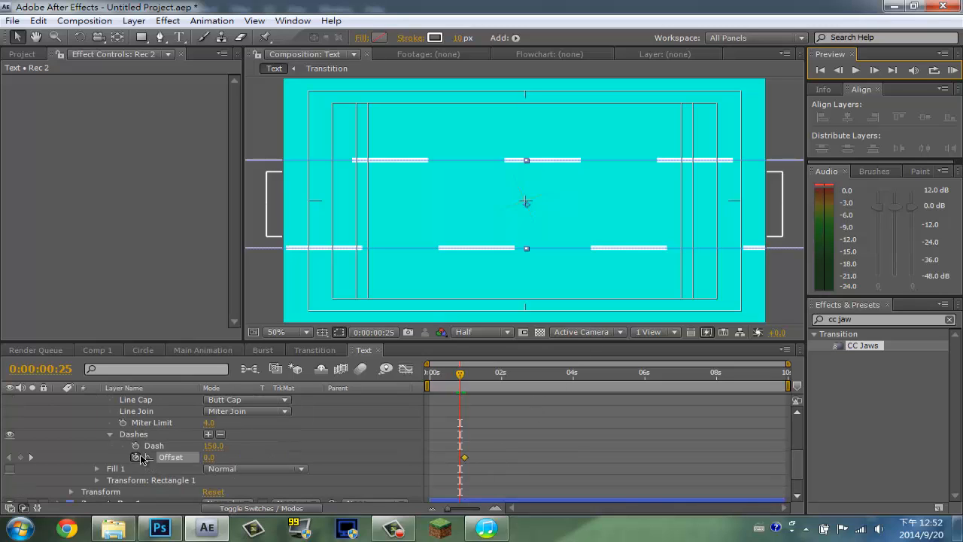
click(137, 457)
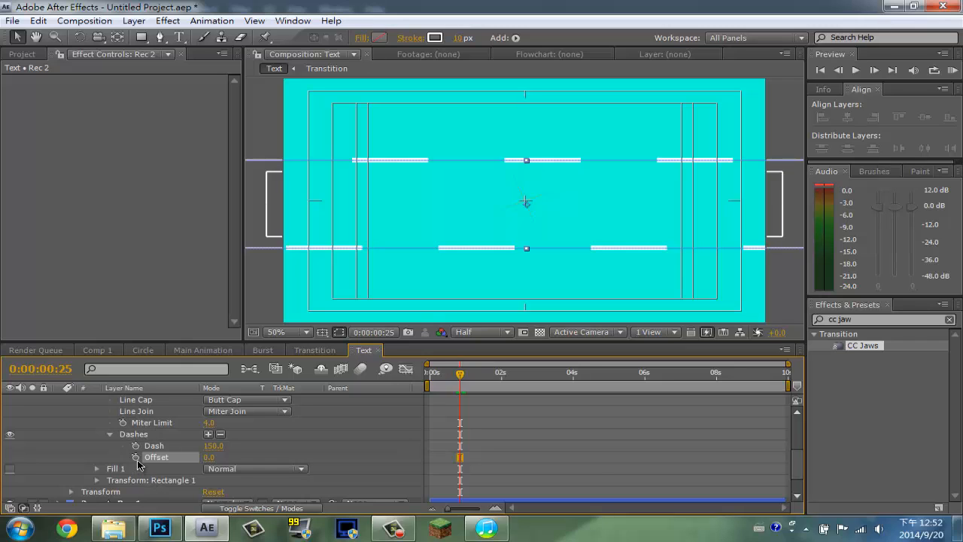
click(137, 457)
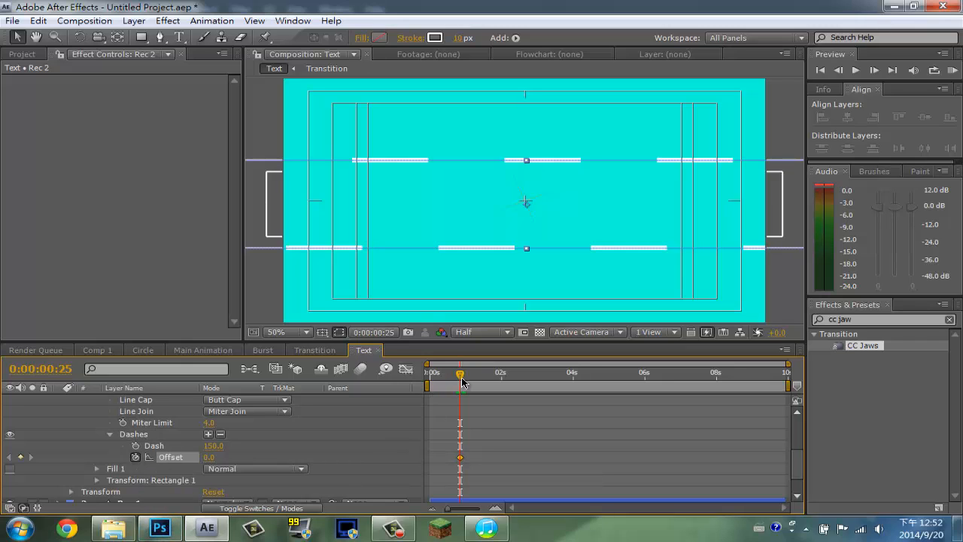
Set the Rec 2 dash Offset to 1043 at 0:00:09:27 and preview the moving dashes
drag(461, 378, 918, 399)
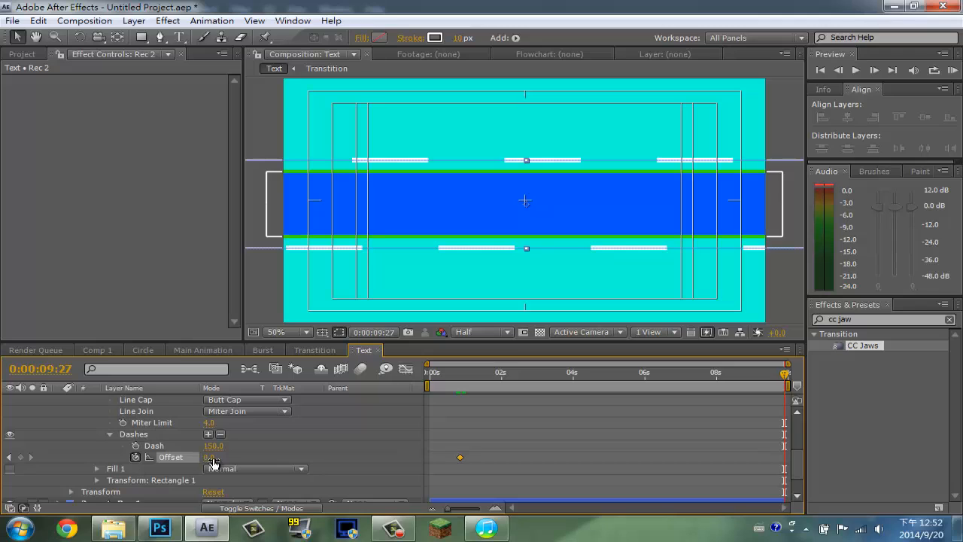
drag(214, 462, 429, 463)
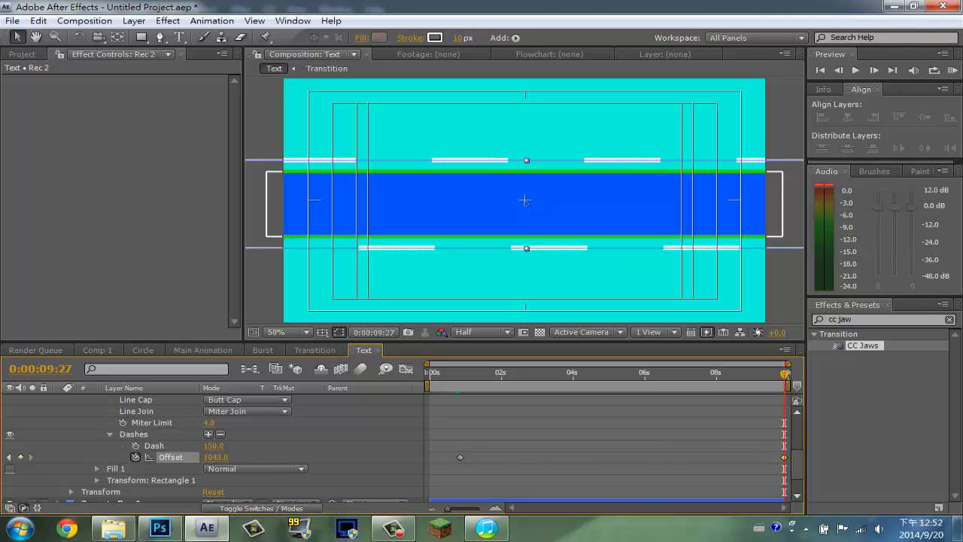
click(952, 70)
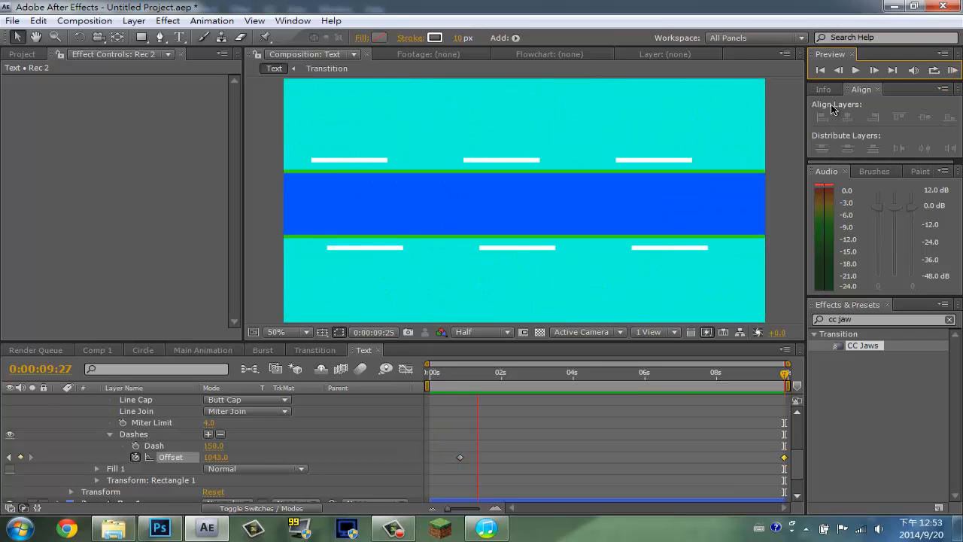
click(855, 70)
Trim the start of the Rec 2 layer to 0:00:00:25 and preview the composition
drag(785, 374, 461, 400)
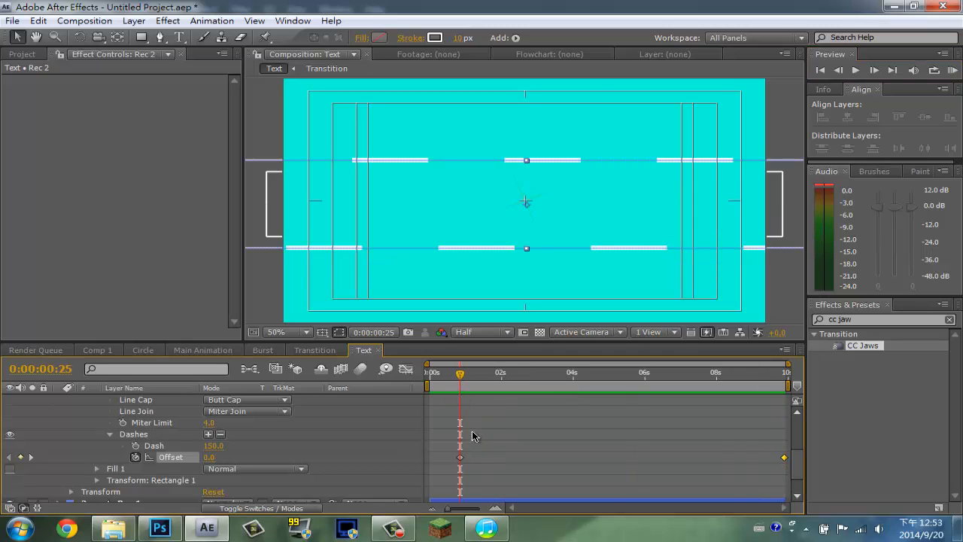
scroll(470, 439, up, 3)
click(58, 400)
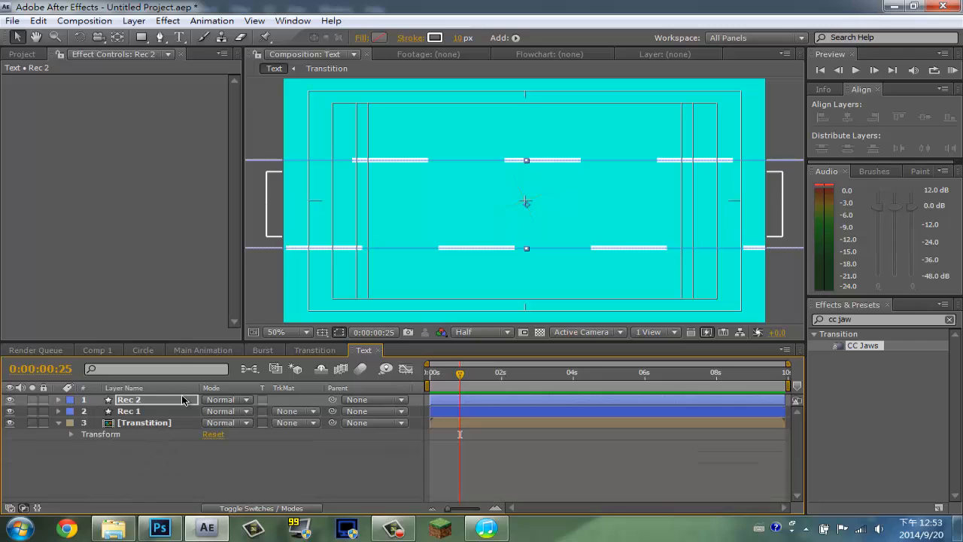
click(427, 405)
drag(431, 403, 458, 409)
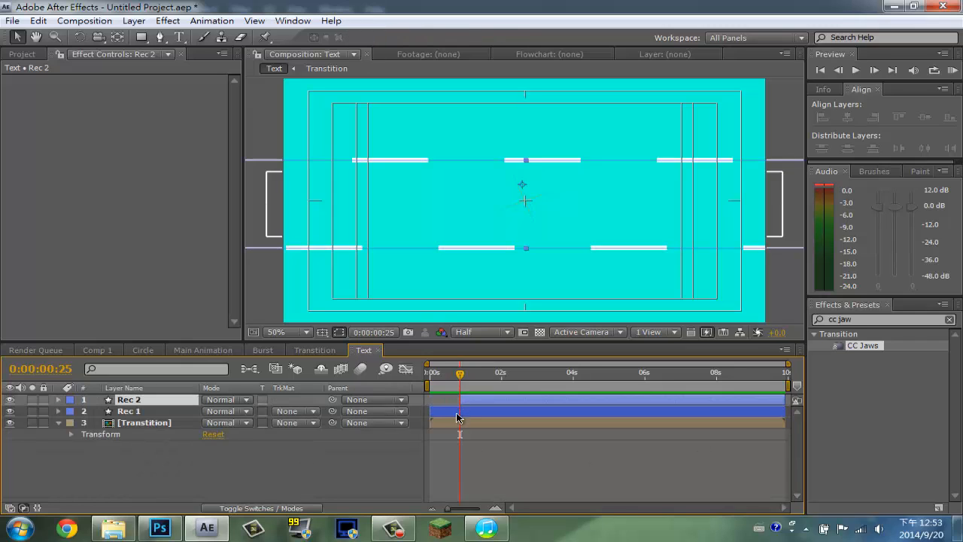
mouse_move(449, 508)
mouse_down()
mouse_move(491, 515)
mouse_move(406, 516)
mouse_up()
click(953, 70)
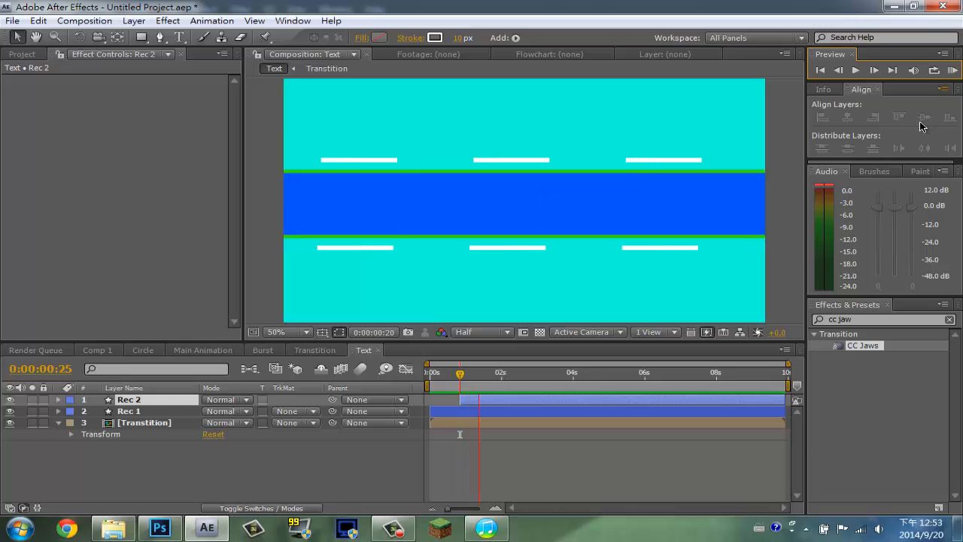
click(855, 70)
click(332, 465)
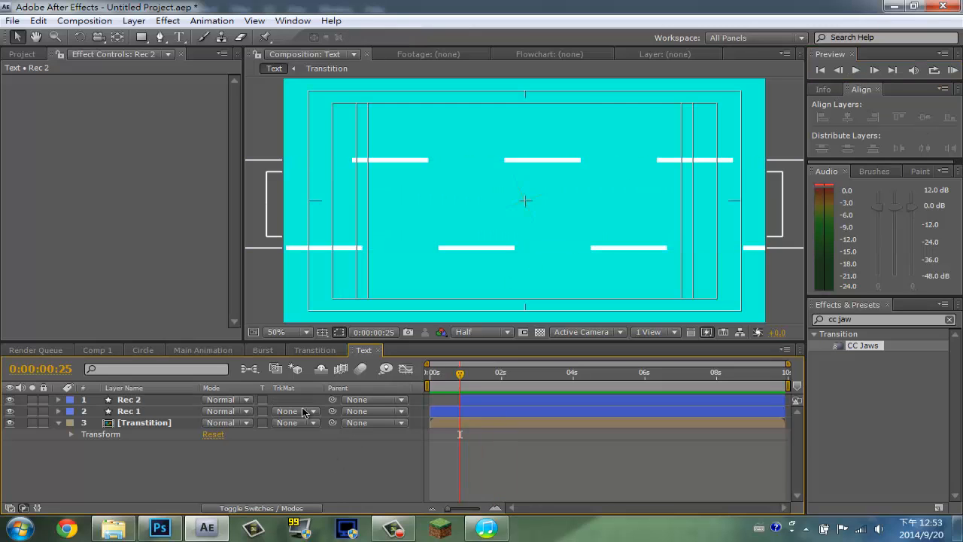
Find the Drop Shadow effect and apply it to the Rec 1 layer
click(844, 307)
click(853, 319)
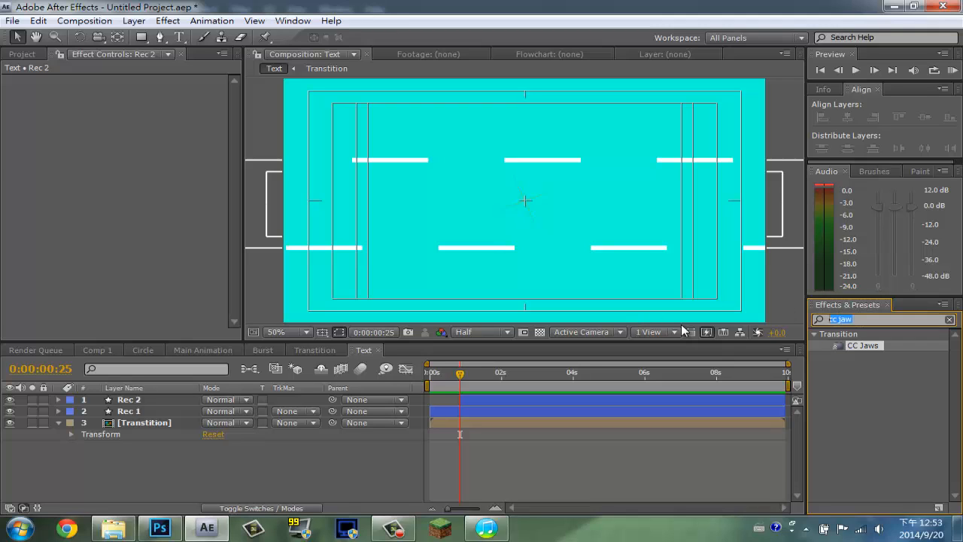
text(drop )
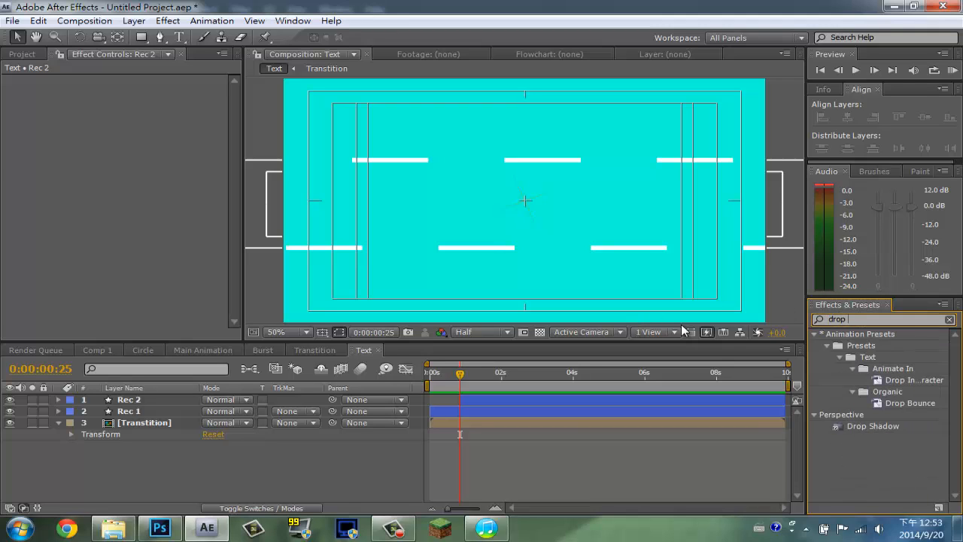
text(sha)
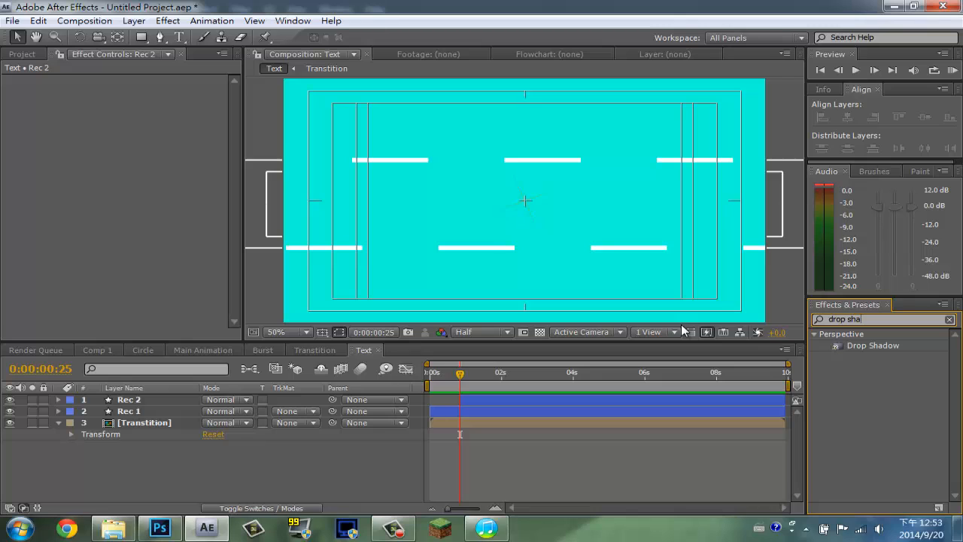
drag(863, 349, 147, 413)
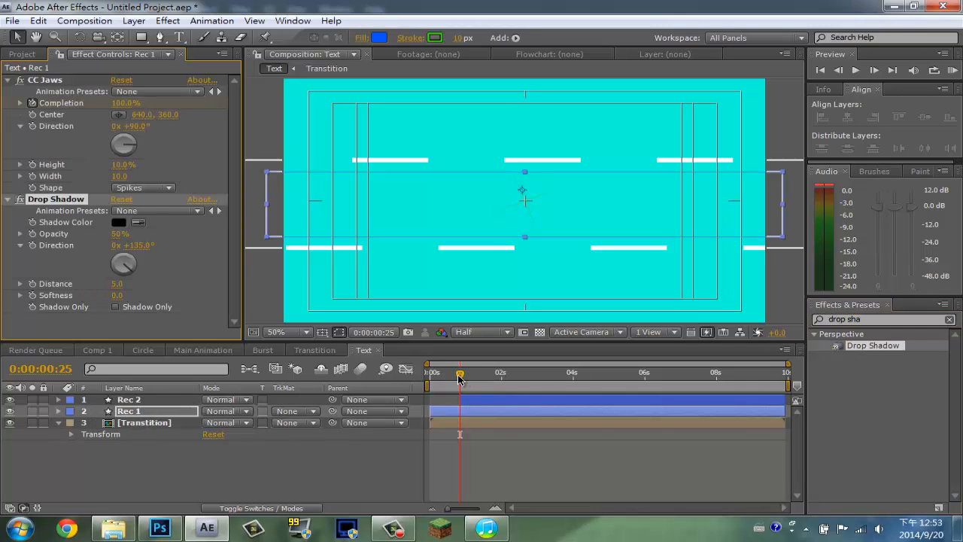
Set Rec 1's Drop Shadow Distance to 0 and Softness to 100, checking it at 0:00:01:13
drag(460, 373, 481, 373)
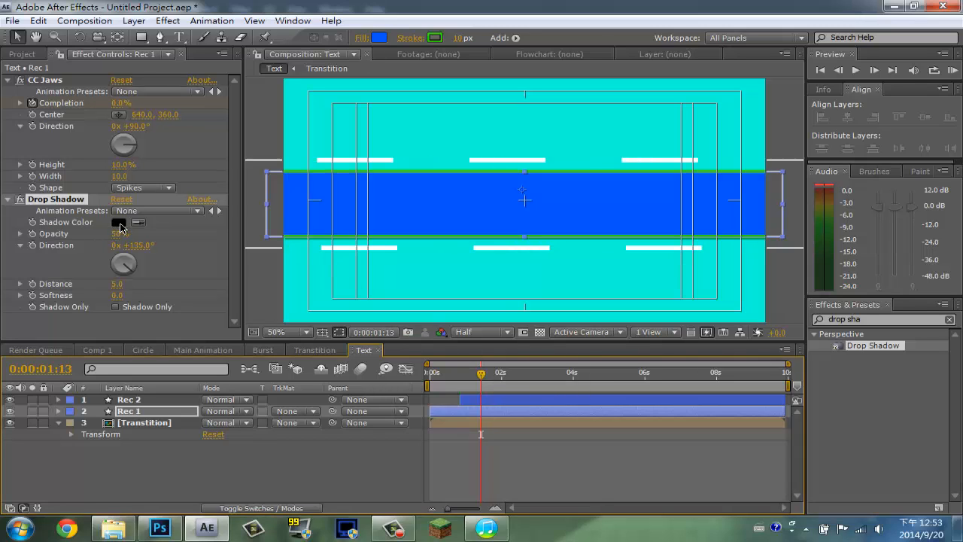
drag(133, 284, 111, 304)
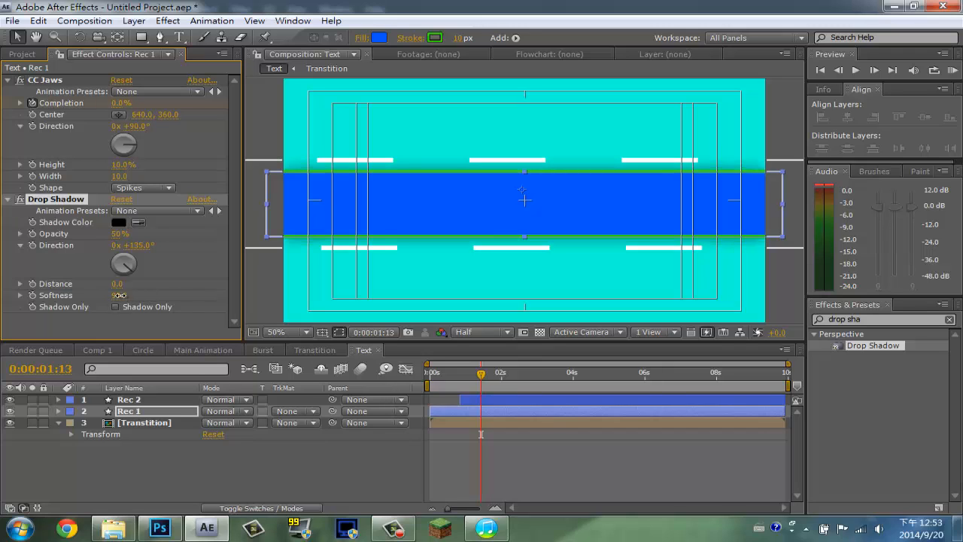
click(118, 294)
text(100)
click(235, 475)
Copy the Drop Shadow effect from Rec 1 onto the Rec 2 layer
click(152, 413)
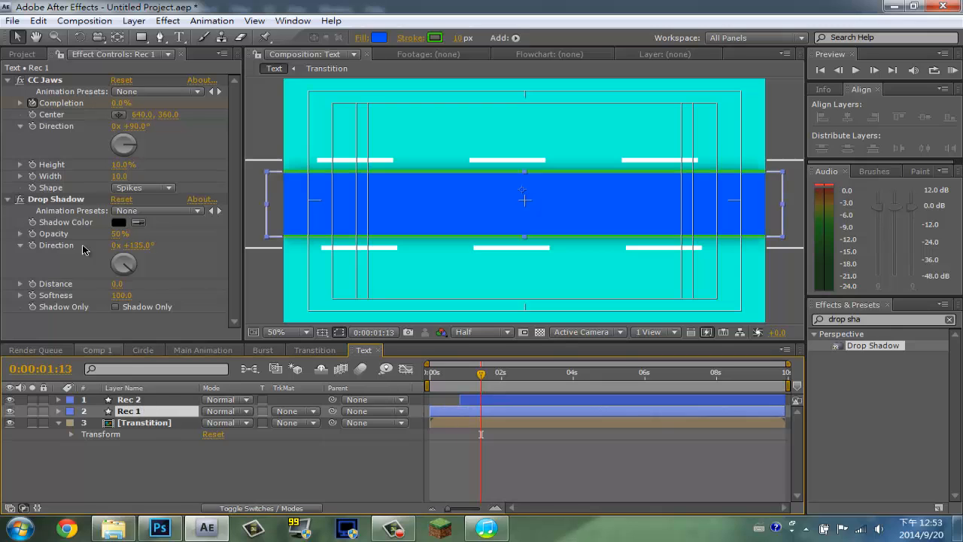
click(60, 200)
click(132, 401)
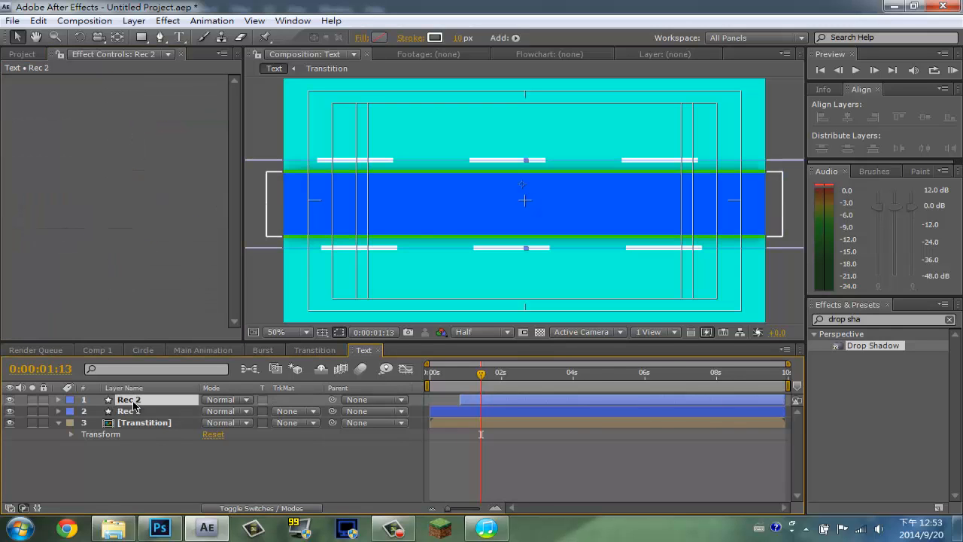
key(ctrl+v)
click(182, 447)
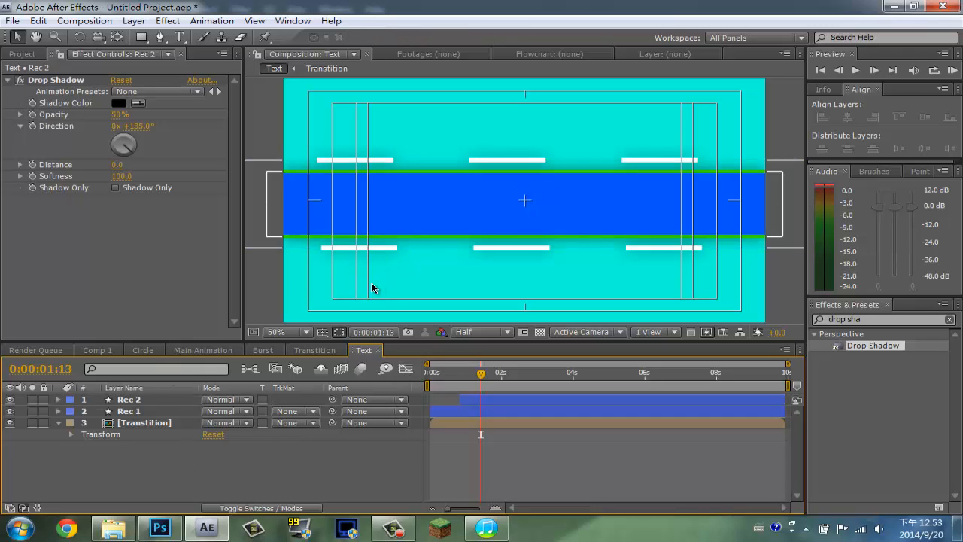
Apply Drop Shadow to Golditm.png in the Main Animation composition with Distance 0 and Softness 128
click(194, 350)
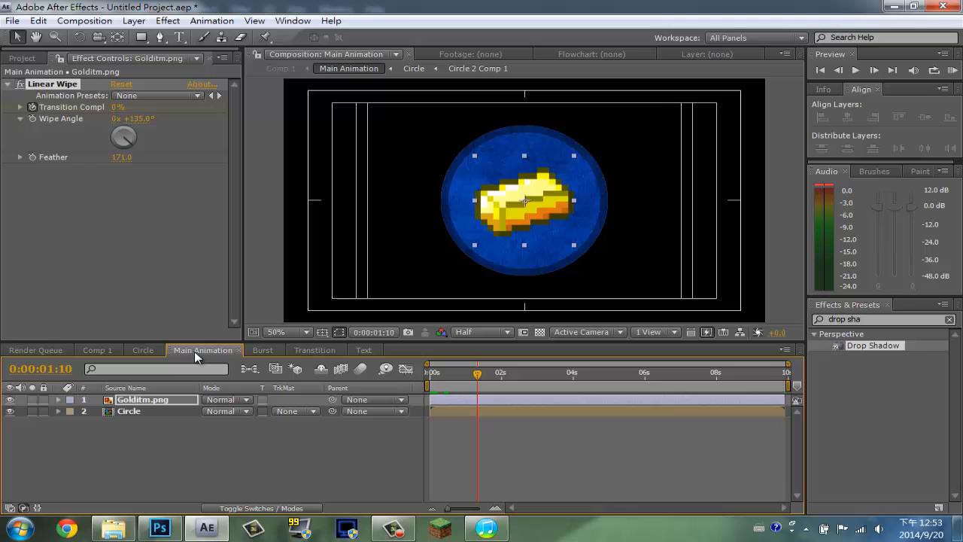
click(161, 399)
drag(860, 346, 176, 397)
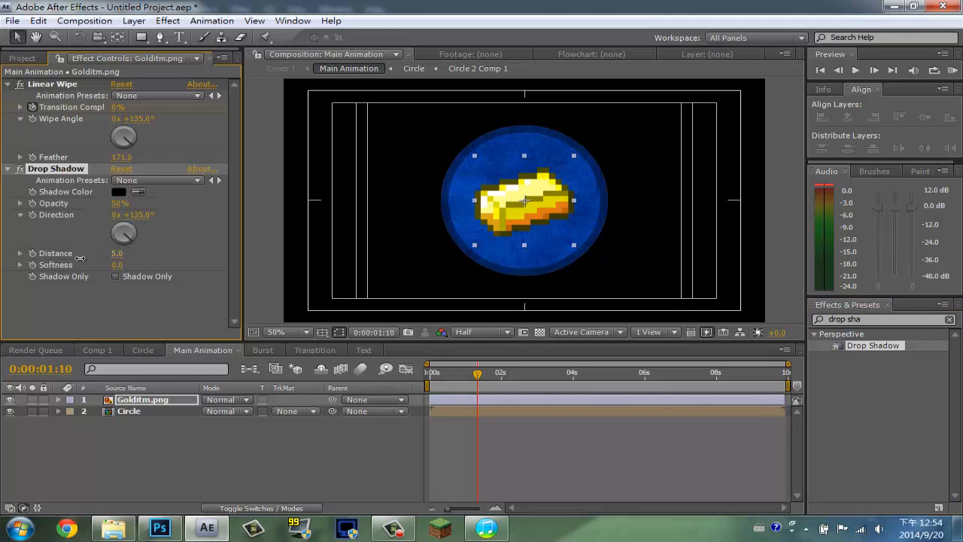
mouse_move(113, 268)
mouse_down()
mouse_move(139, 272)
mouse_move(118, 271)
mouse_up()
click(128, 306)
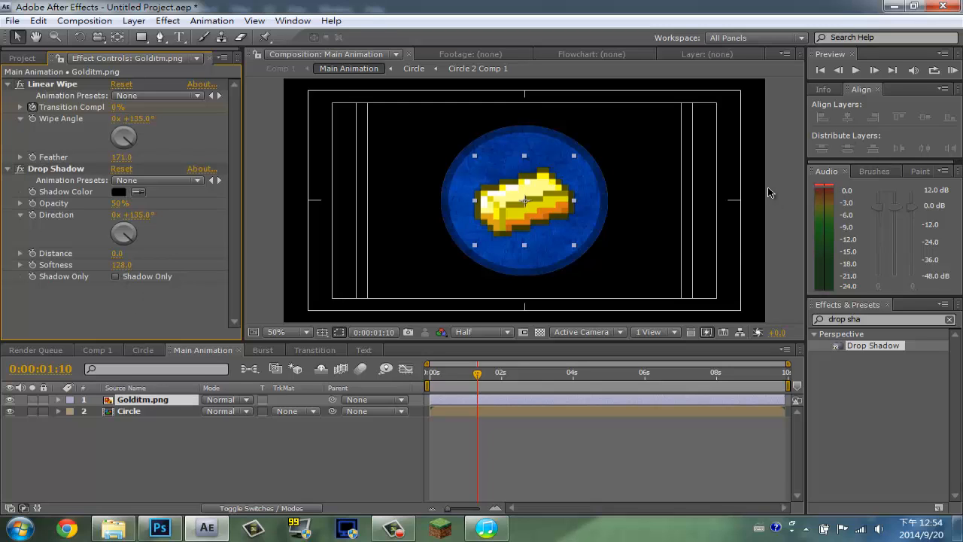
click(271, 463)
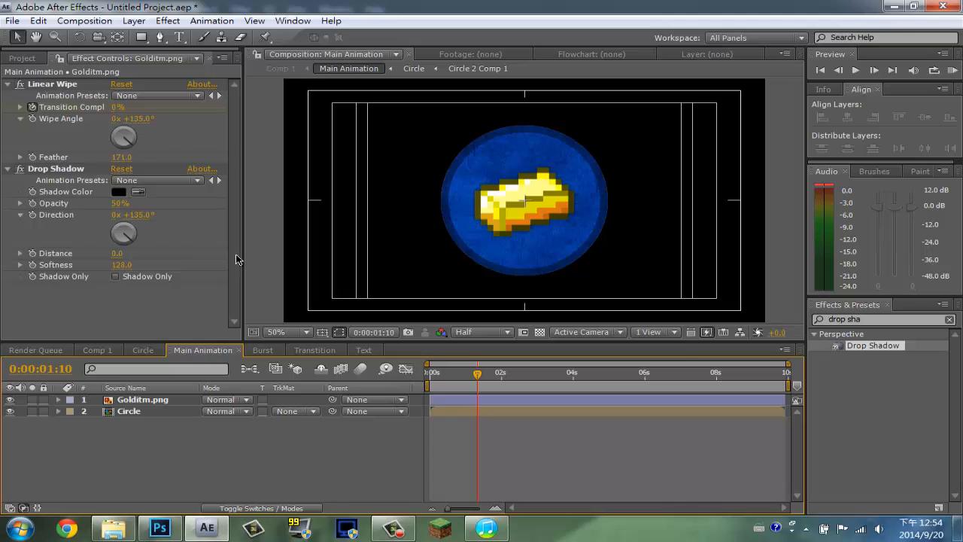
Delete the Transtition layer from the Text composition, returning to Text after checking Comp 1 and the project items
click(364, 350)
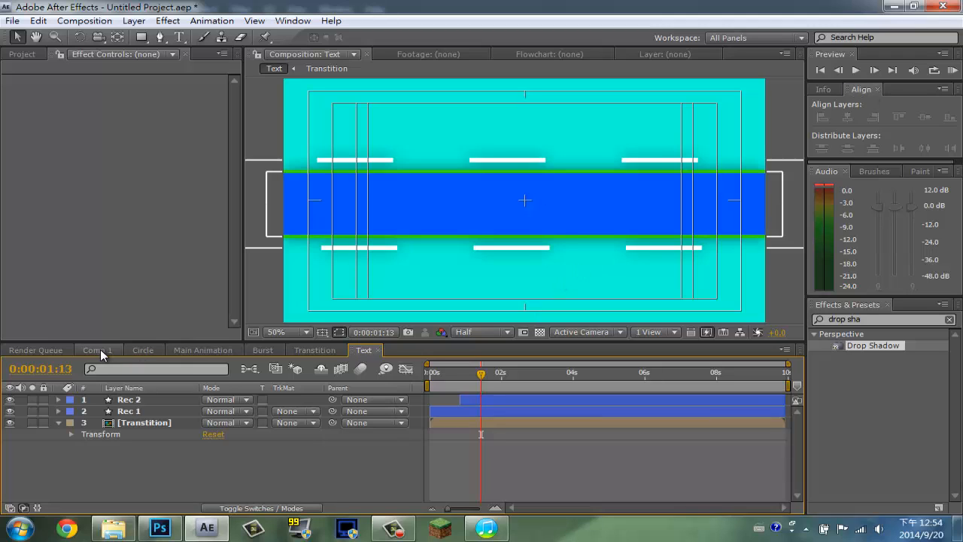
click(121, 423)
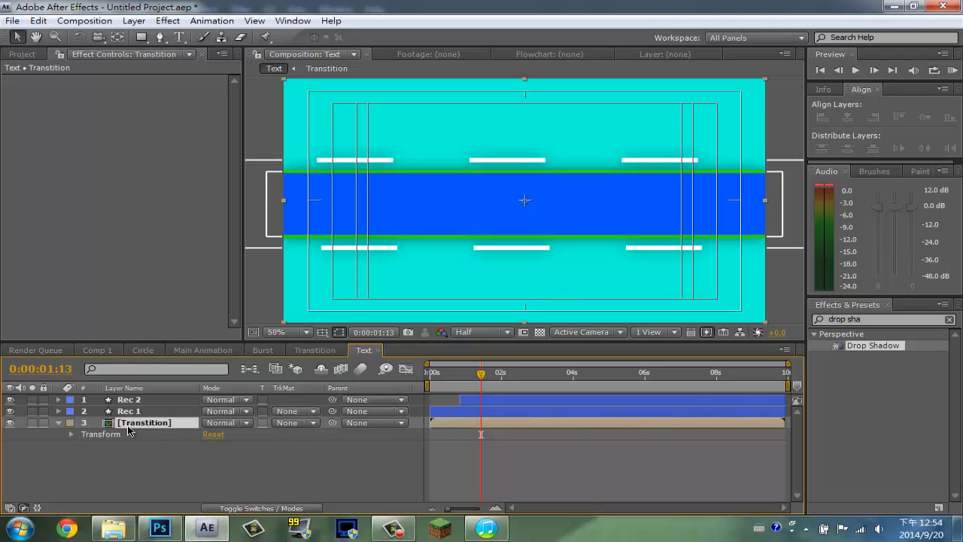
key(Delete)
click(99, 350)
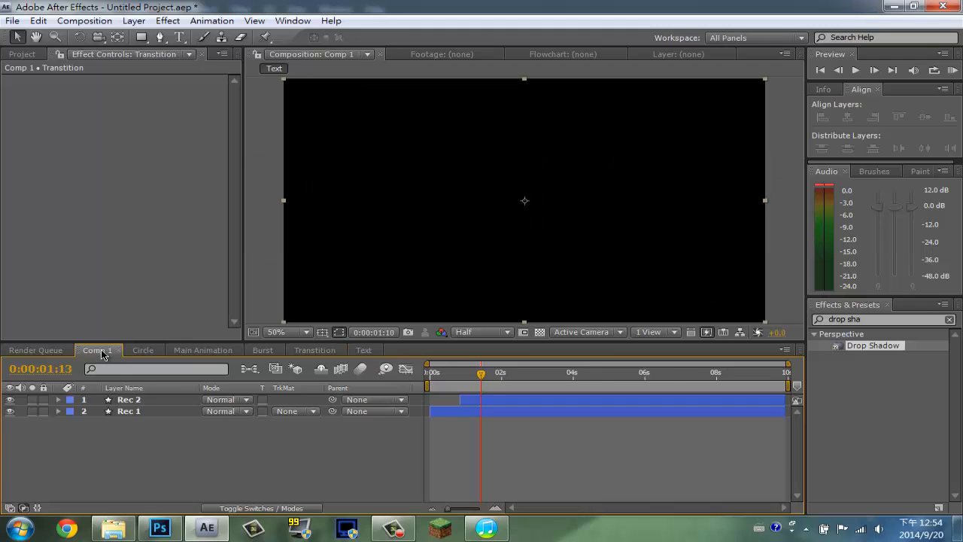
click(23, 54)
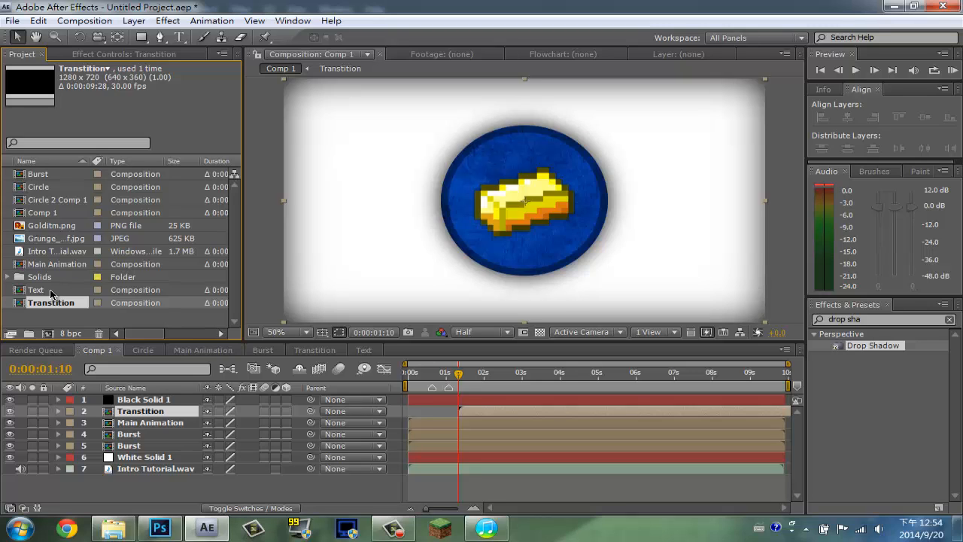
click(367, 351)
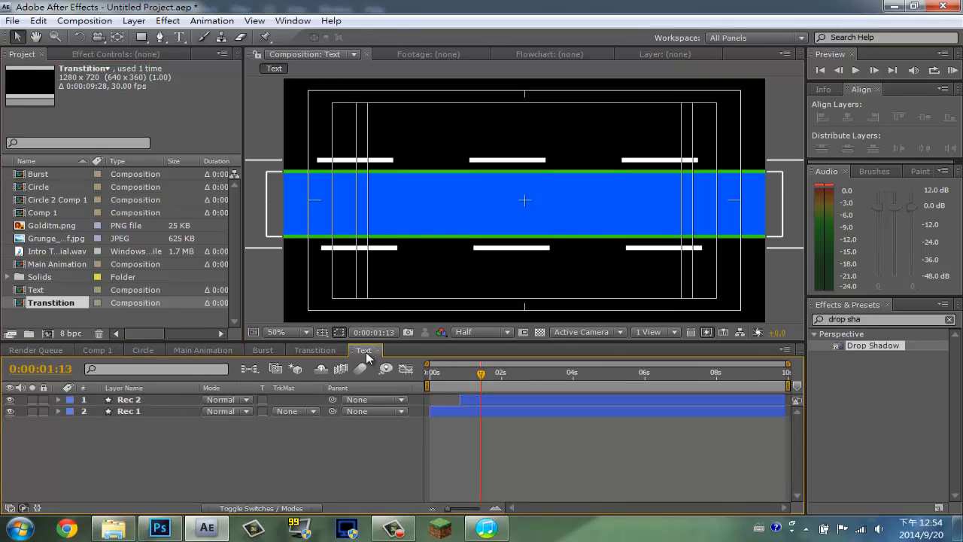
Add Transtition beneath the rectangles in the Text composition, and place Text below Black Solid 1 in Comp 1 starting at 0:00:01:10
key(ctrl+slash)
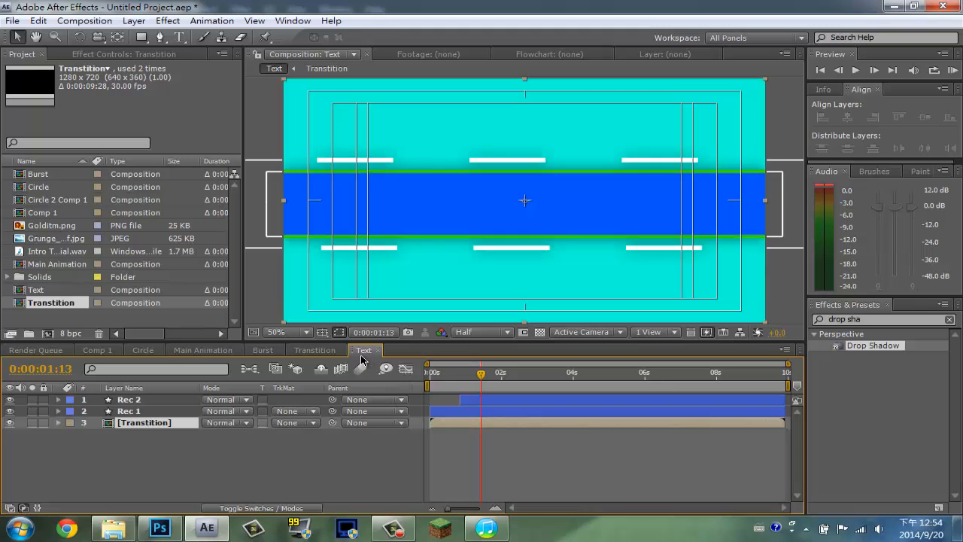
click(97, 350)
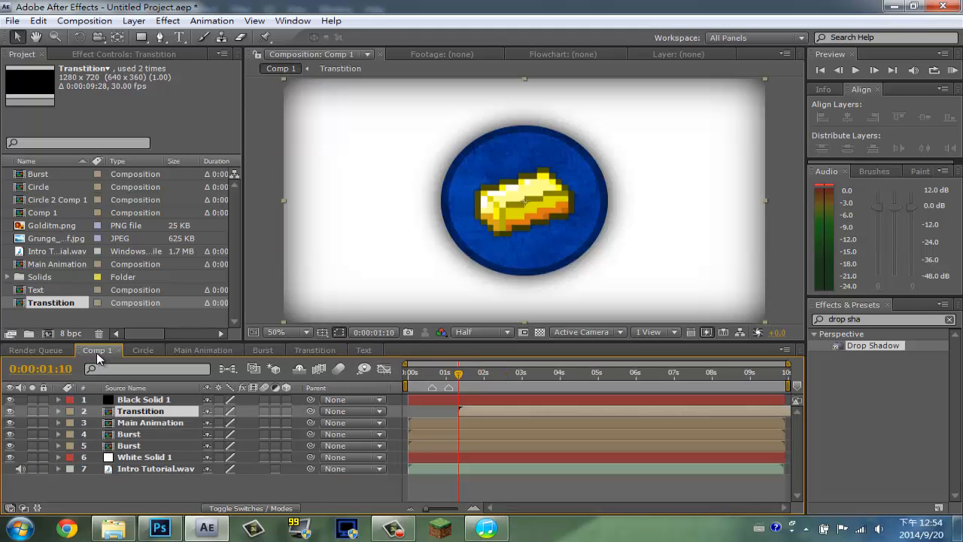
click(75, 289)
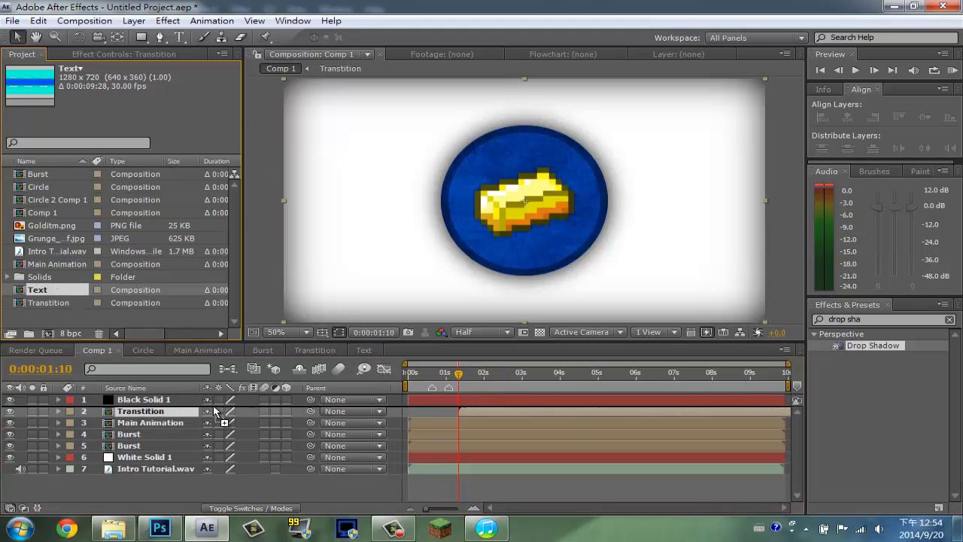
drag(200, 405, 202, 406)
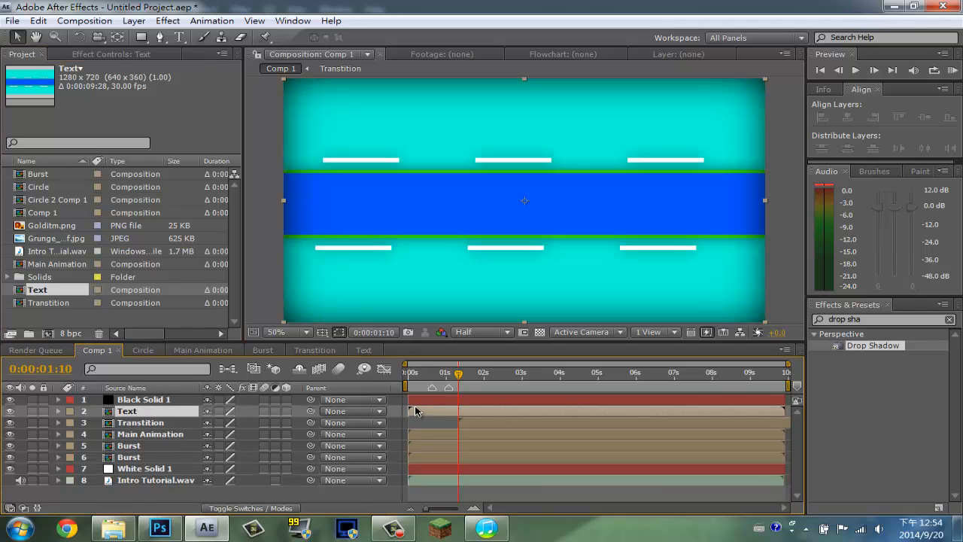
drag(417, 409, 466, 422)
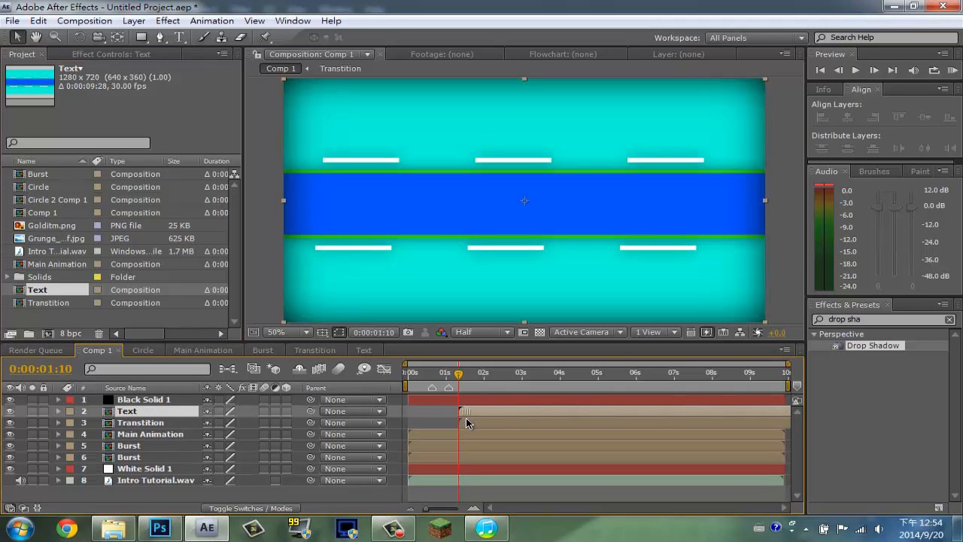
drag(425, 507, 457, 507)
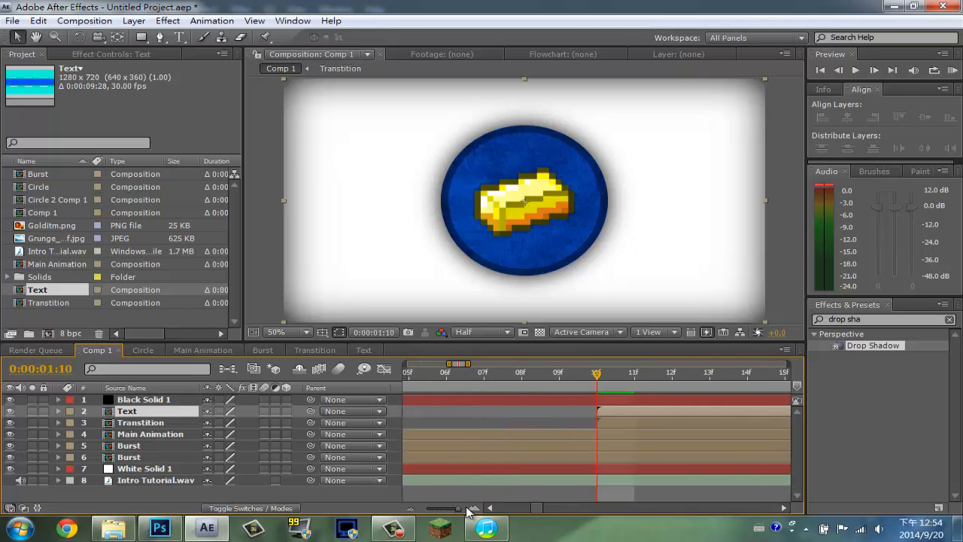
Delete the Transtition layer from Comp 1 and run a RAM preview of the composition
click(163, 424)
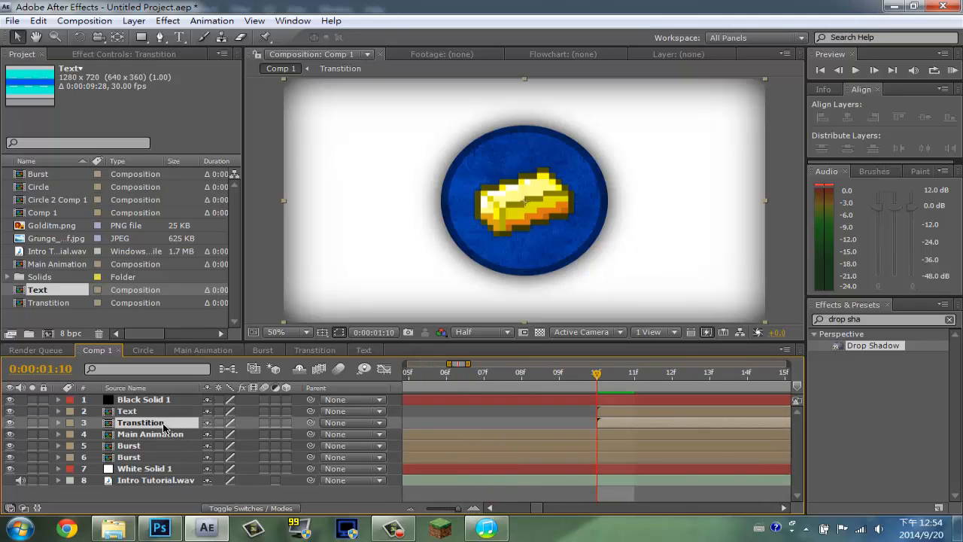
key(Delete)
drag(457, 508, 391, 514)
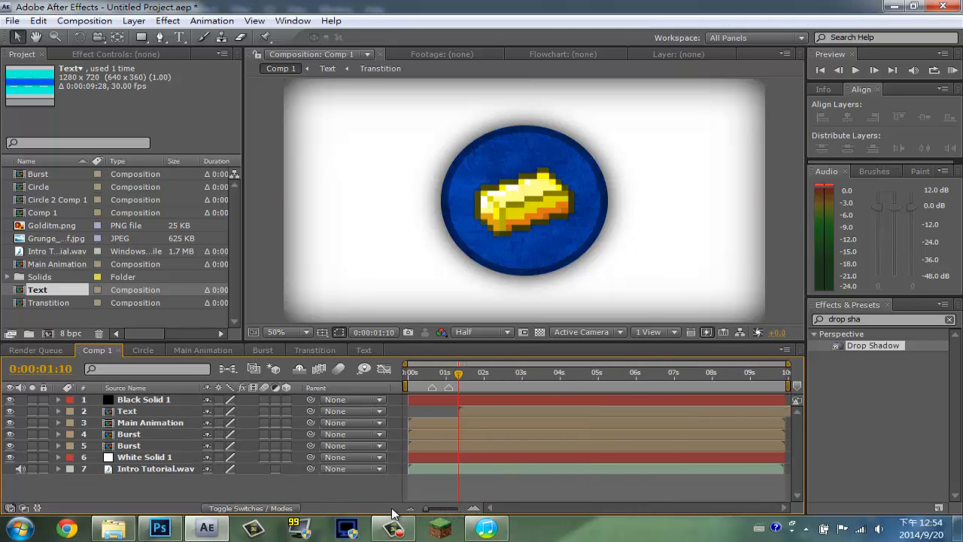
click(953, 71)
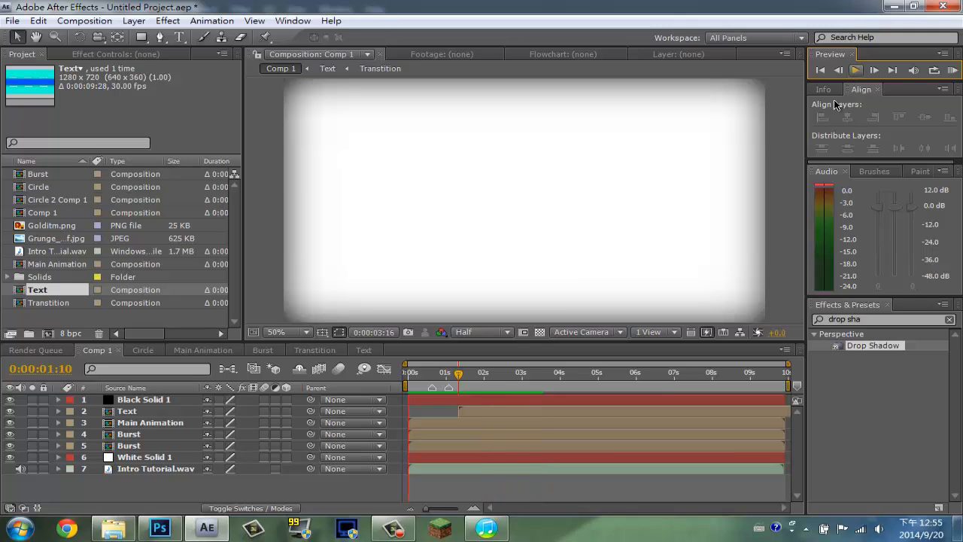
click(332, 482)
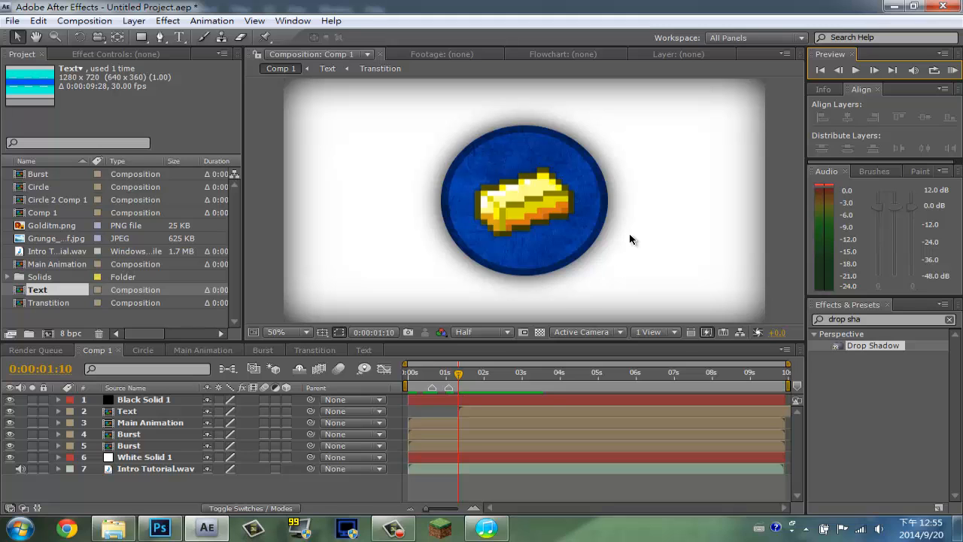
Import the Echou92 Text PNG from the Desktop folder in File Explorer into the After Effects project
click(112, 528)
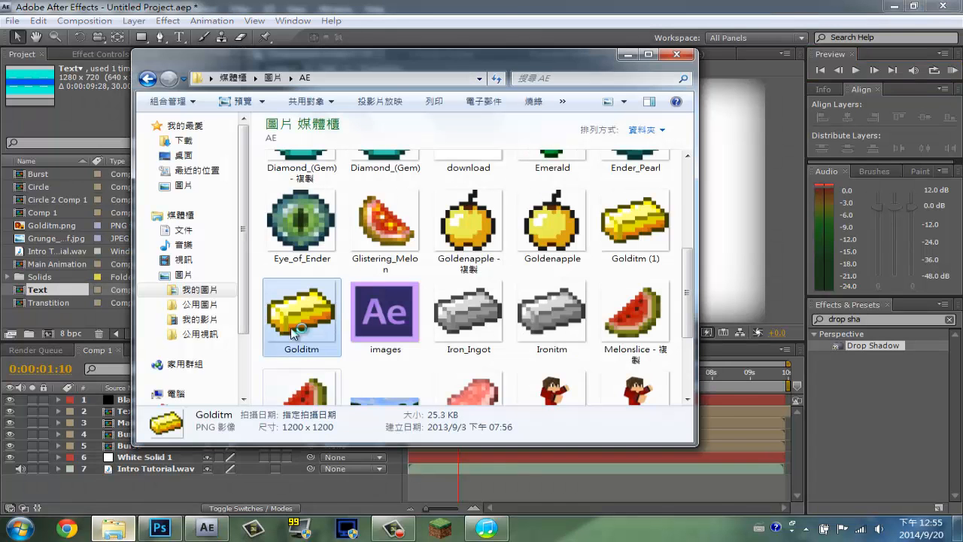
click(201, 161)
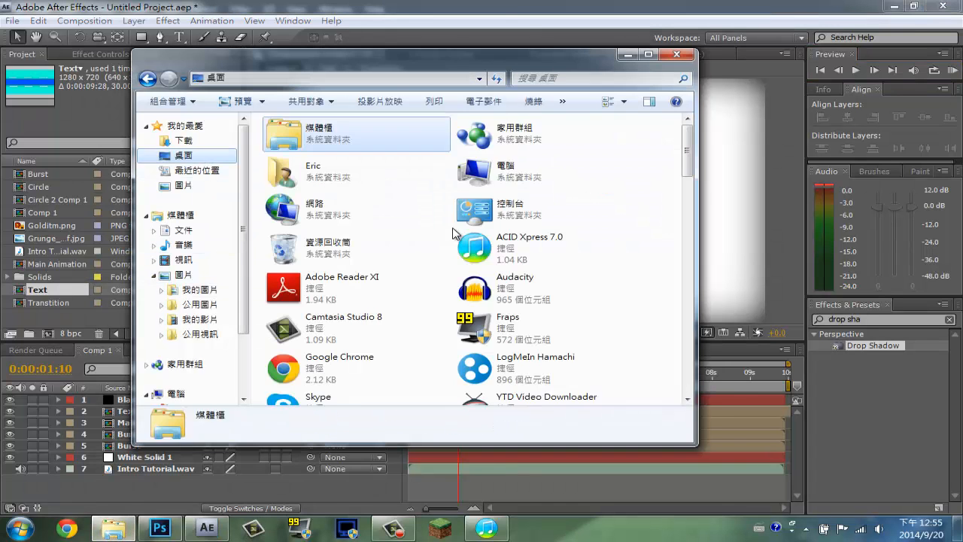
click(478, 226)
scroll(478, 301, down, 3)
scroll(477, 304, down, 5)
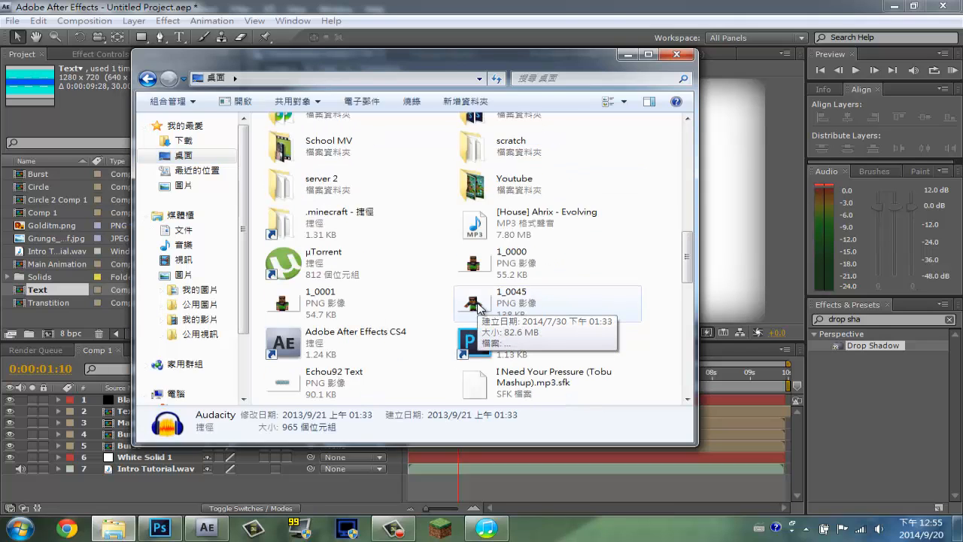
drag(331, 269, 57, 317)
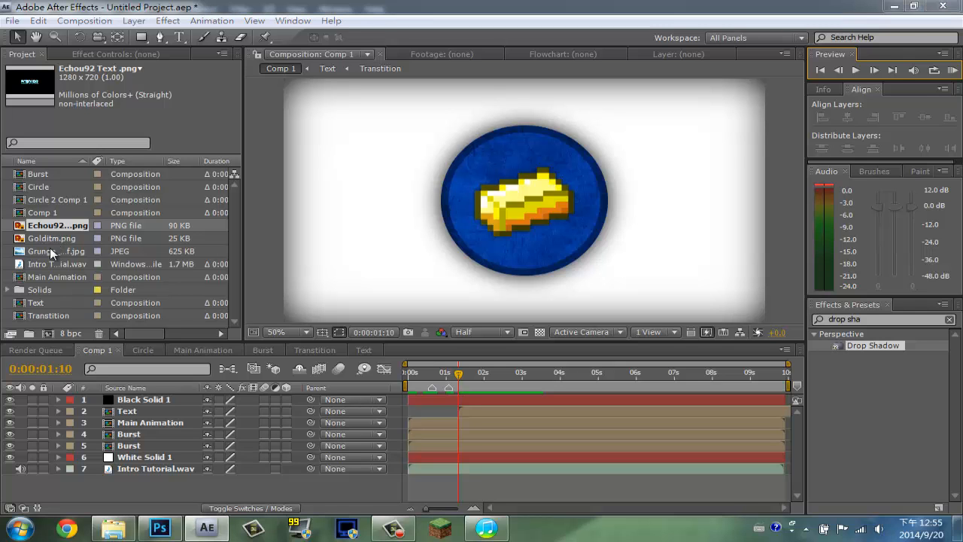
Save the project to the Desktop as Intro Tutorial
key(ctrl+s)
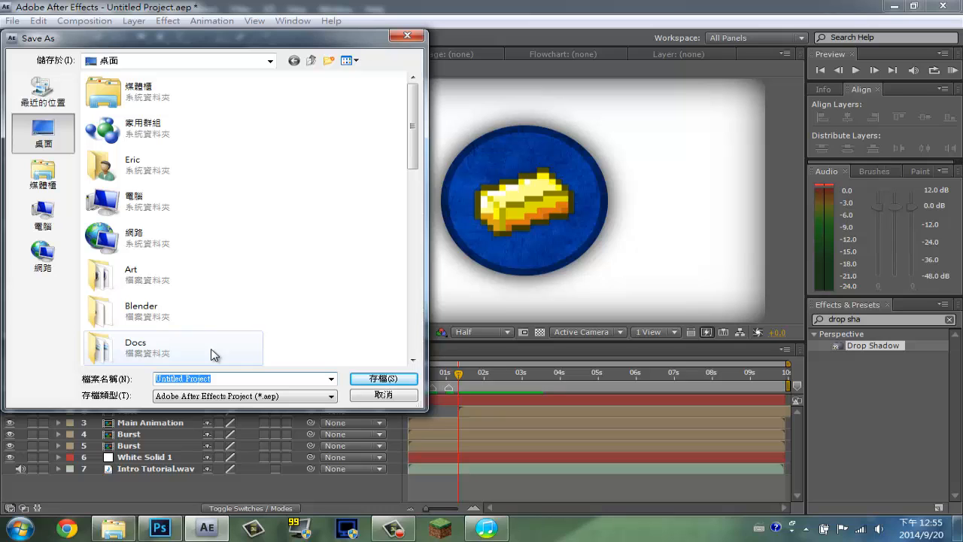
text(Intro Tutorial)
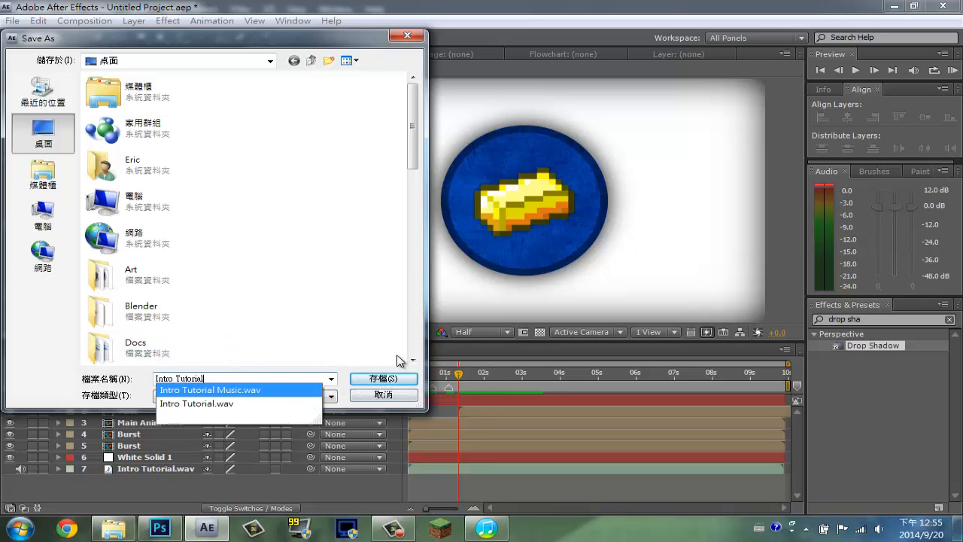
click(385, 379)
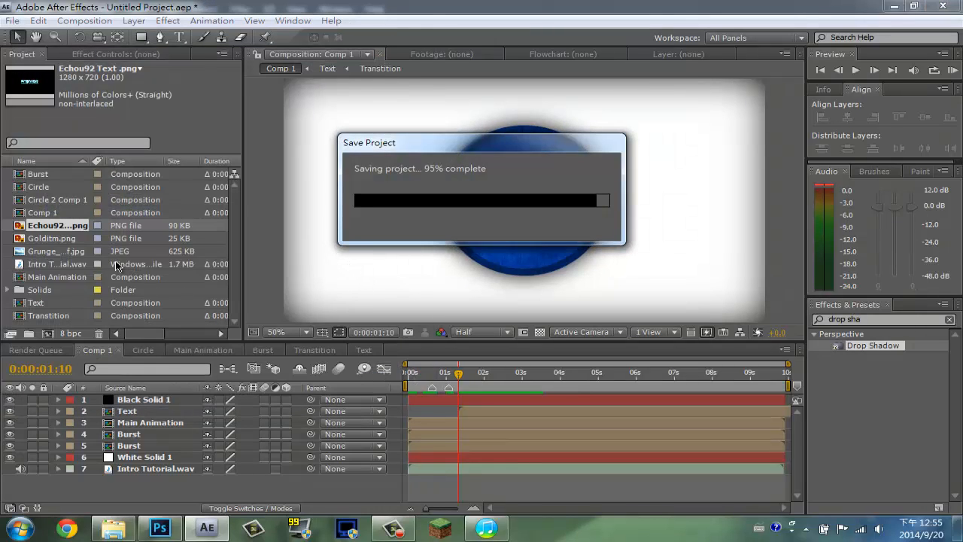
Step through Comp 1 frame by frame and set the current time to 0:00:02:11, where the blue band fully closes
drag(461, 374, 476, 378)
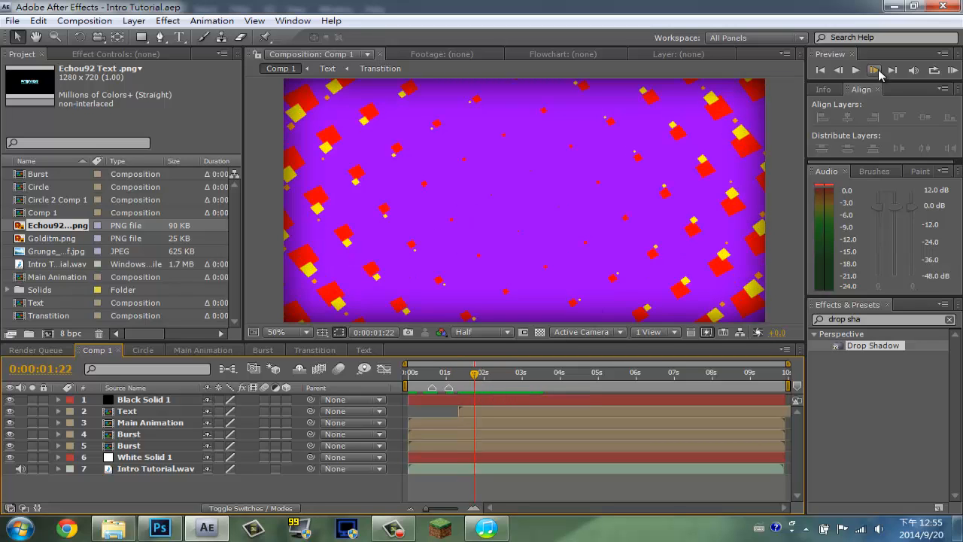
click(873, 70)
click(874, 70)
click(873, 70)
click(874, 70)
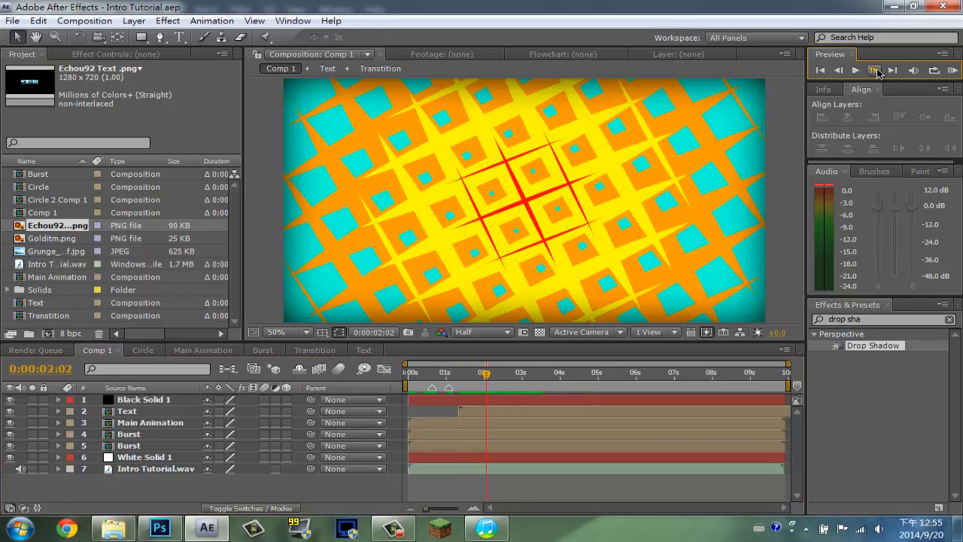
click(878, 73)
click(878, 72)
click(878, 72)
click(878, 72)
click(878, 72)
click(878, 72)
click(878, 73)
click(878, 72)
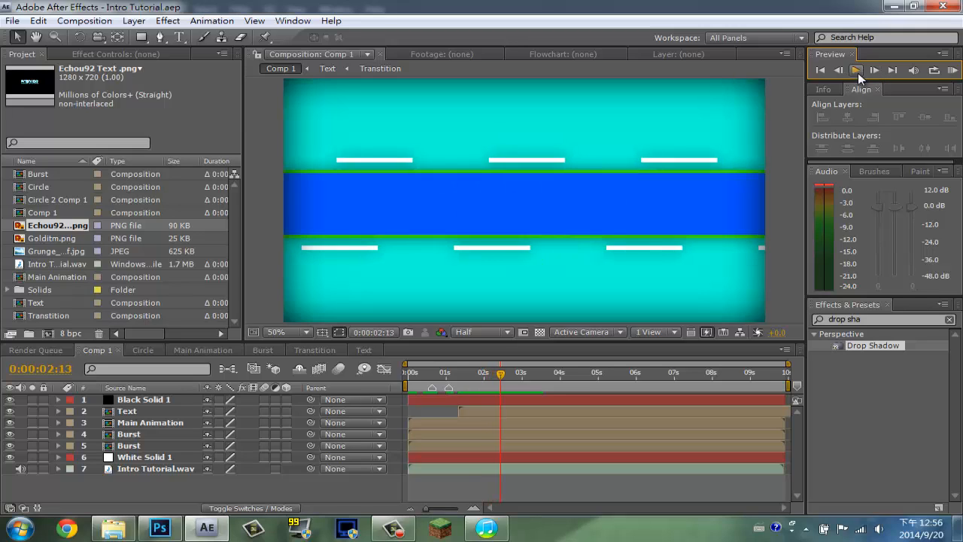
click(839, 71)
click(838, 71)
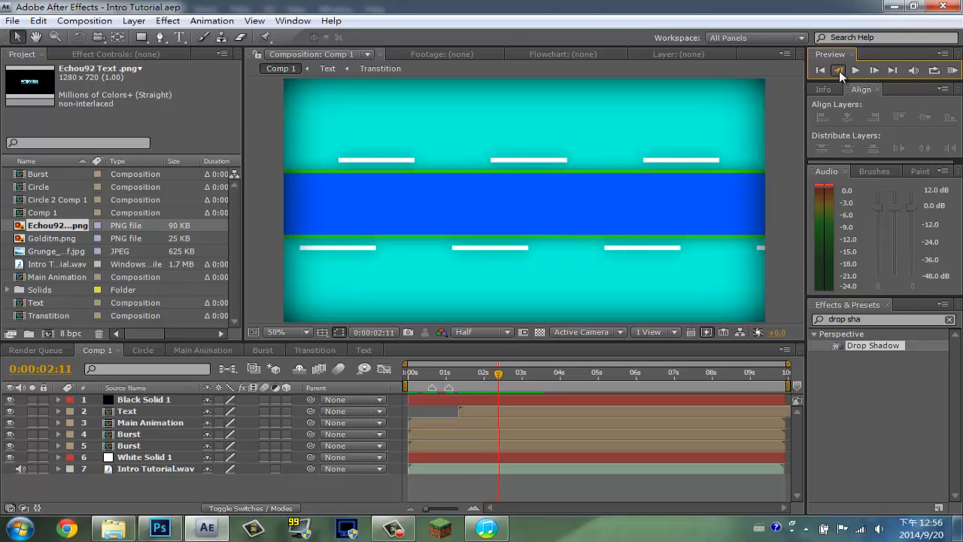
click(838, 70)
click(839, 70)
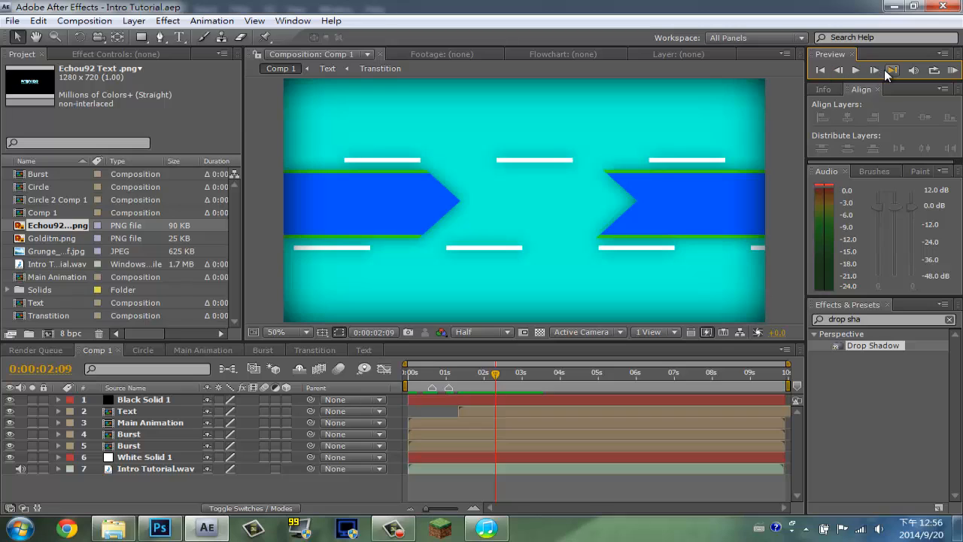
click(874, 70)
click(874, 70)
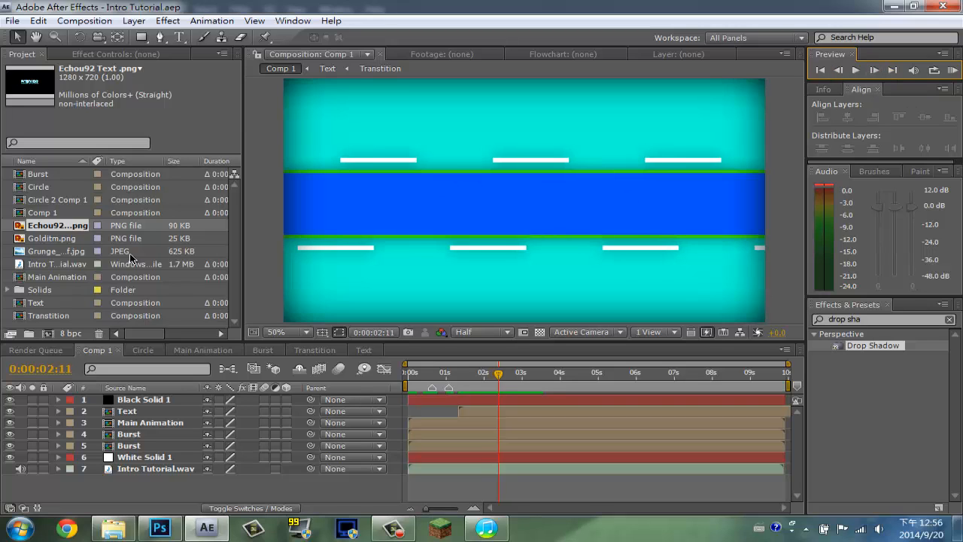
Place Echou92 Text .png below Black Solid 1 in Comp 1 with its layer starting at 0:00:02:11
drag(68, 227, 141, 406)
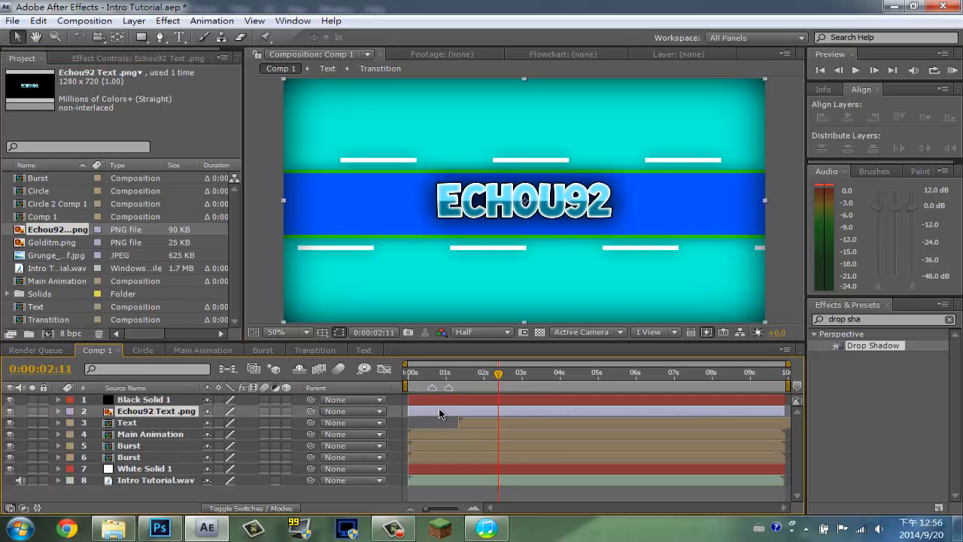
drag(440, 414, 527, 418)
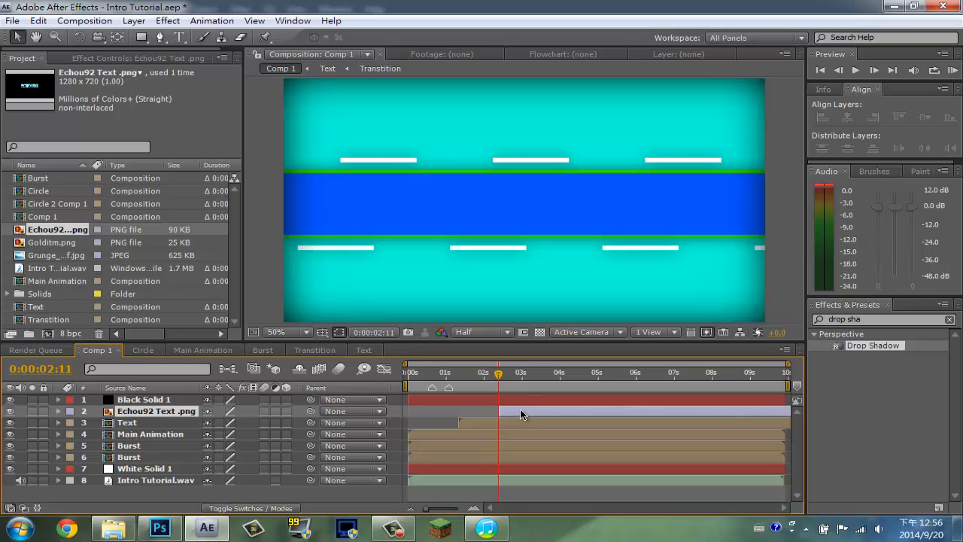
drag(426, 509, 466, 509)
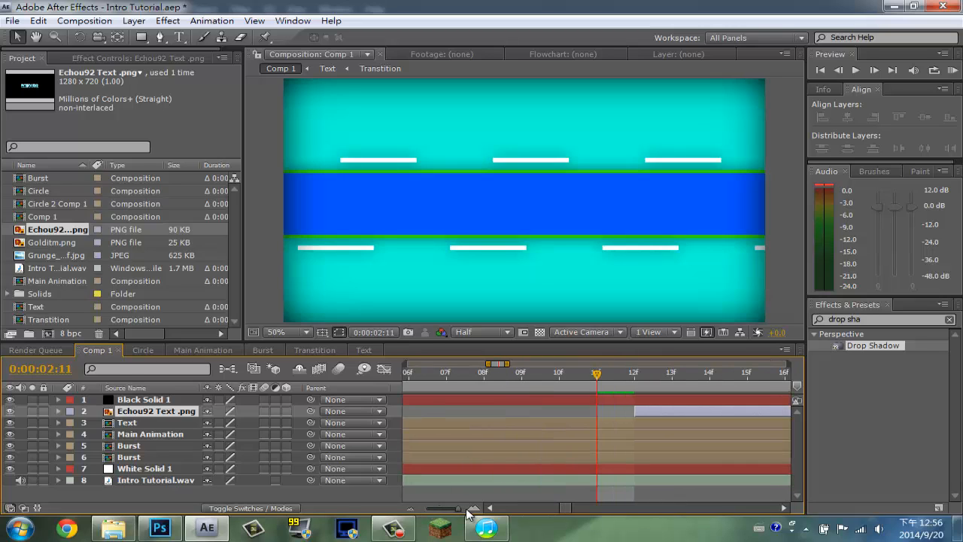
key([)
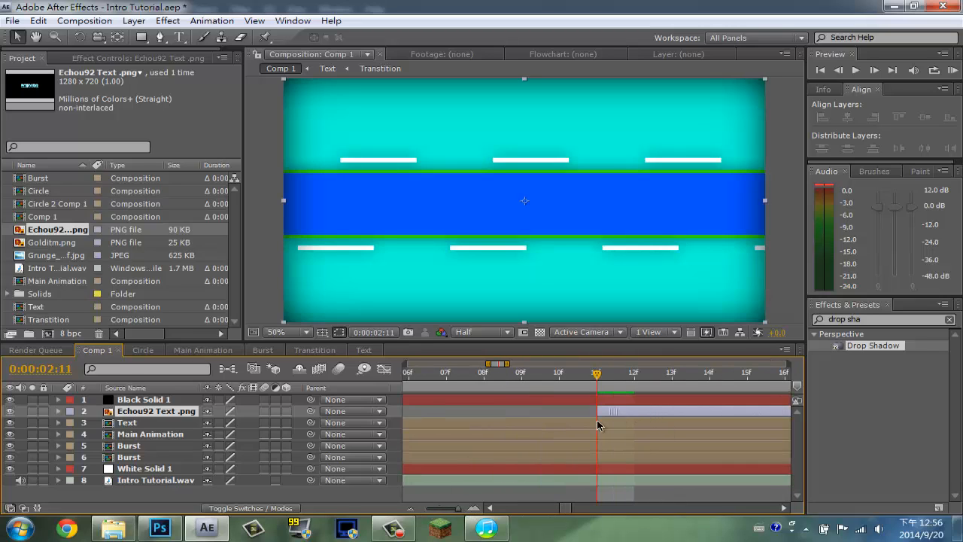
drag(457, 509, 322, 507)
drag(457, 509, 426, 509)
Set the Position of the Echou92 Text .png layer to 645, 369 to centre the lettering on the blue band
key(p)
key(alt+shift+p)
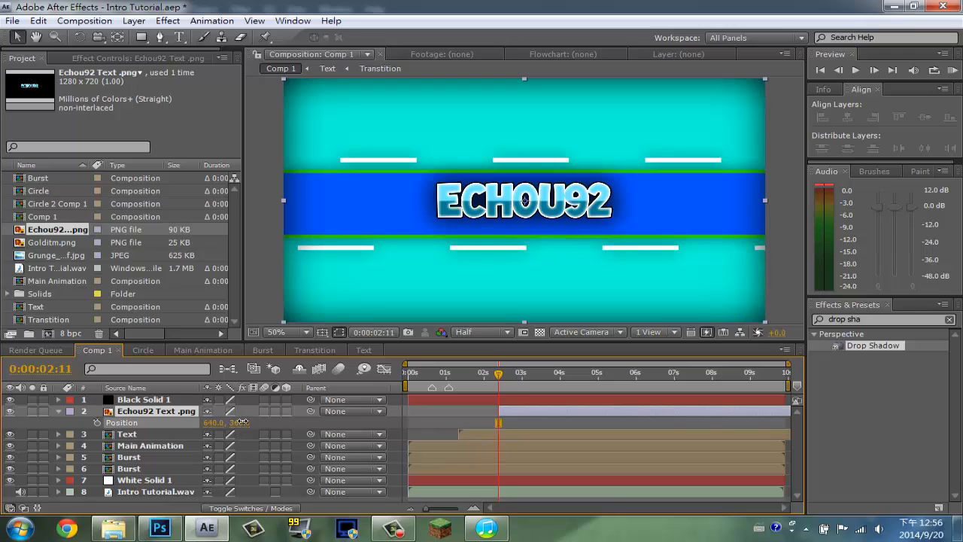
drag(236, 423, 233, 429)
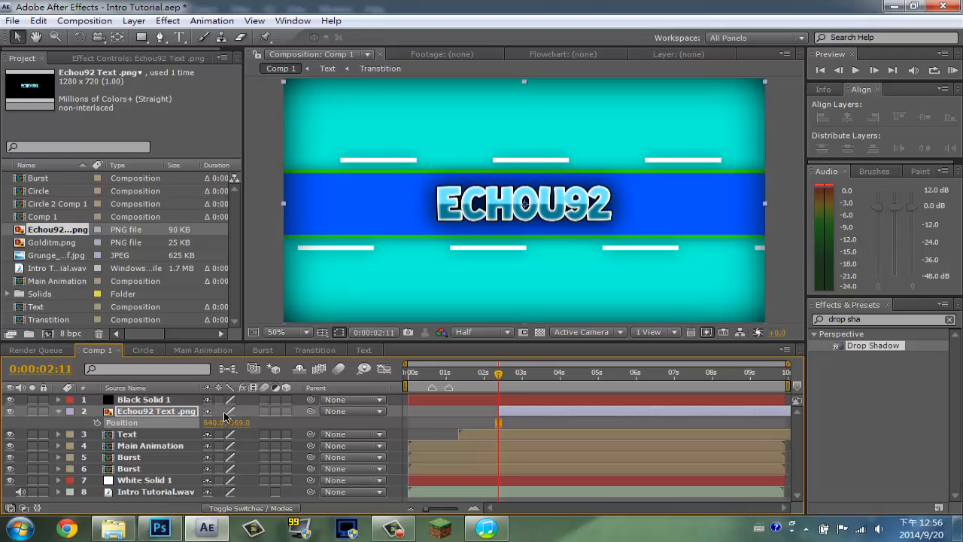
drag(213, 423, 218, 423)
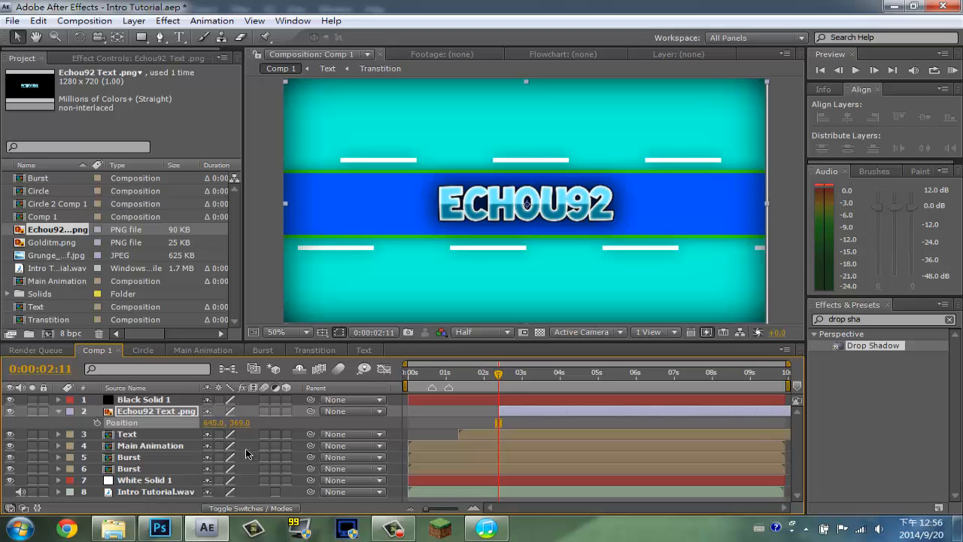
Clear the layer selection in Comp 1 and return the current time to 0:00:00:00
click(431, 420)
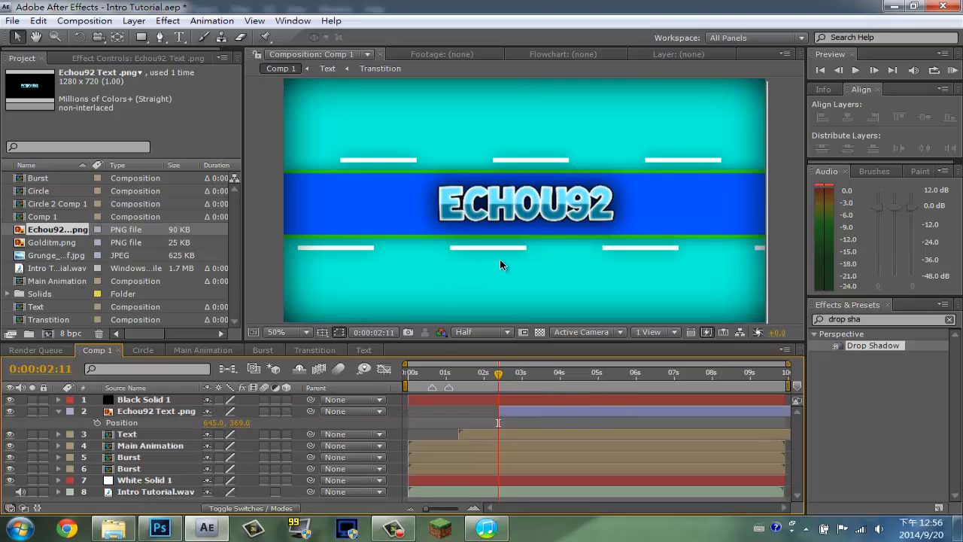
click(786, 199)
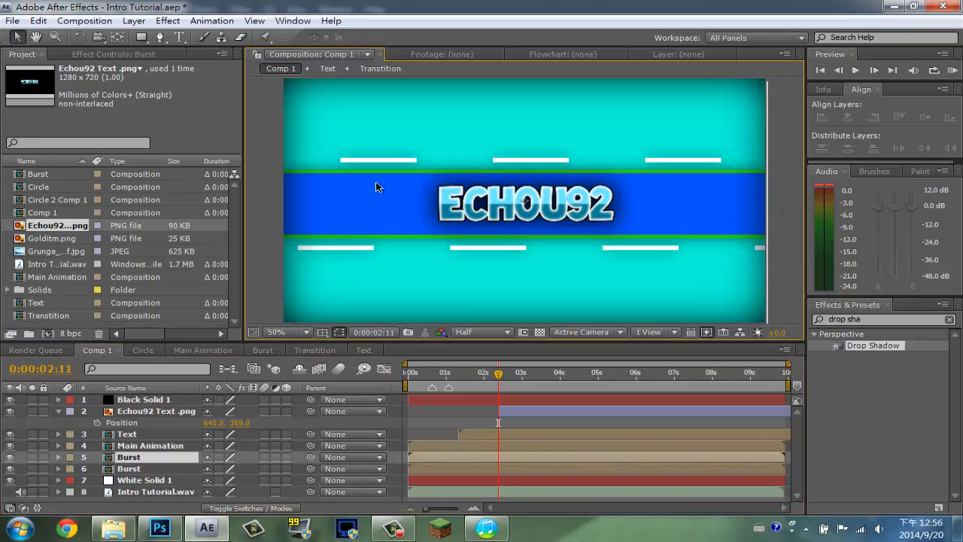
click(456, 422)
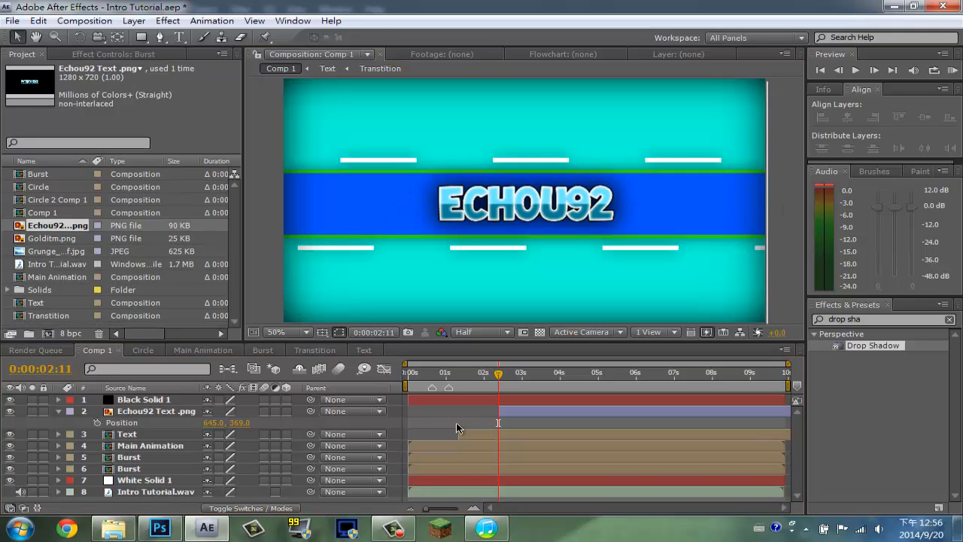
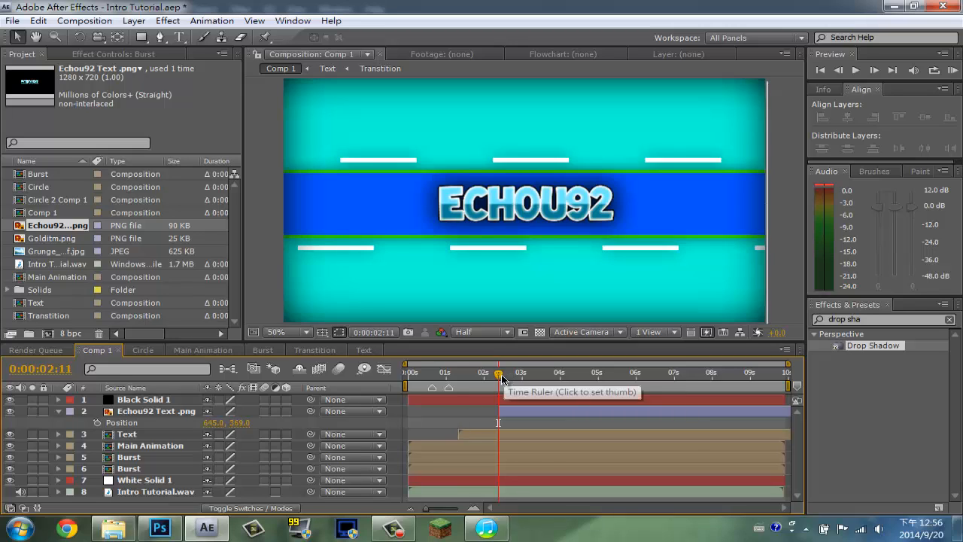
drag(500, 375, 342, 382)
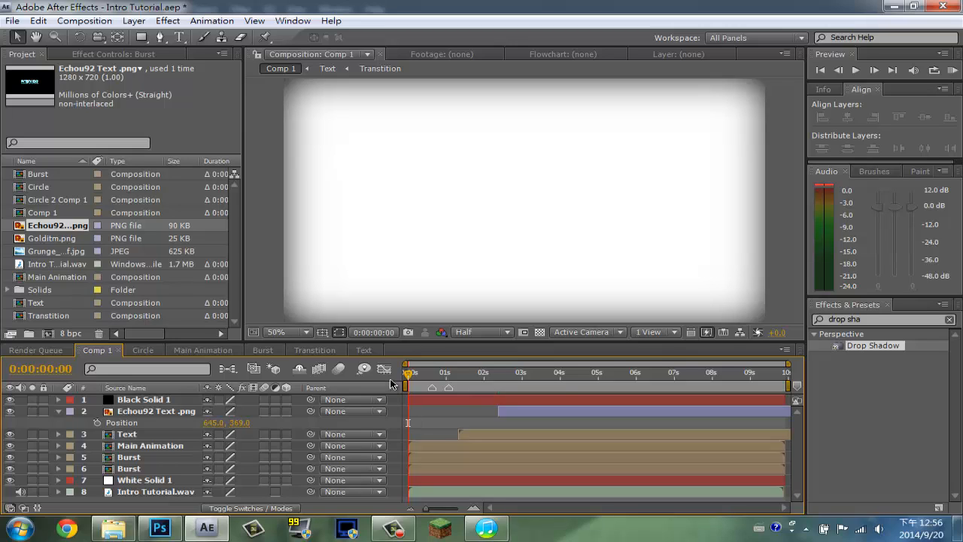
Set the current time to 0:00:02:11 and start a Scale keyframe on the Echou92 Text .png layer
drag(407, 374, 496, 382)
click(874, 70)
click(842, 70)
click(842, 70)
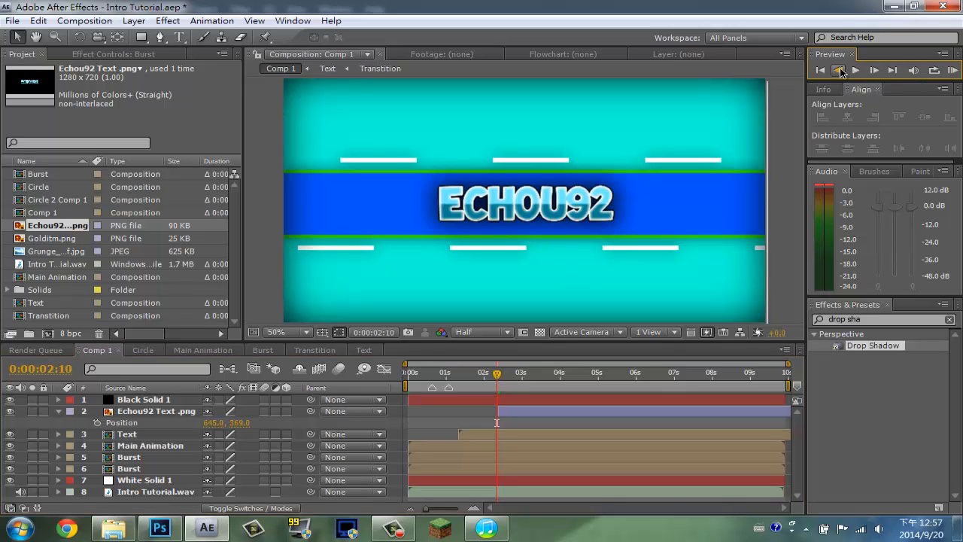
click(869, 69)
click(151, 420)
key(s)
key(s)
click(154, 410)
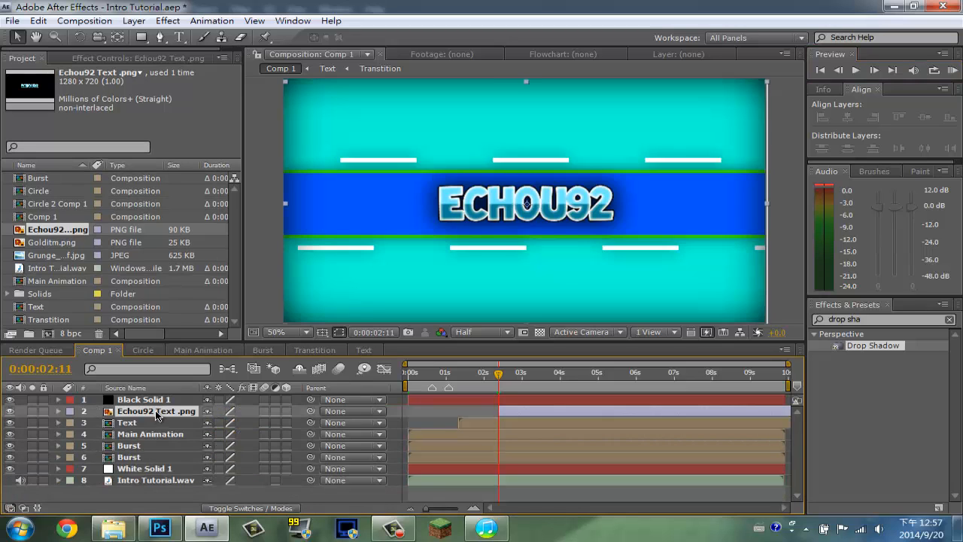
key(s)
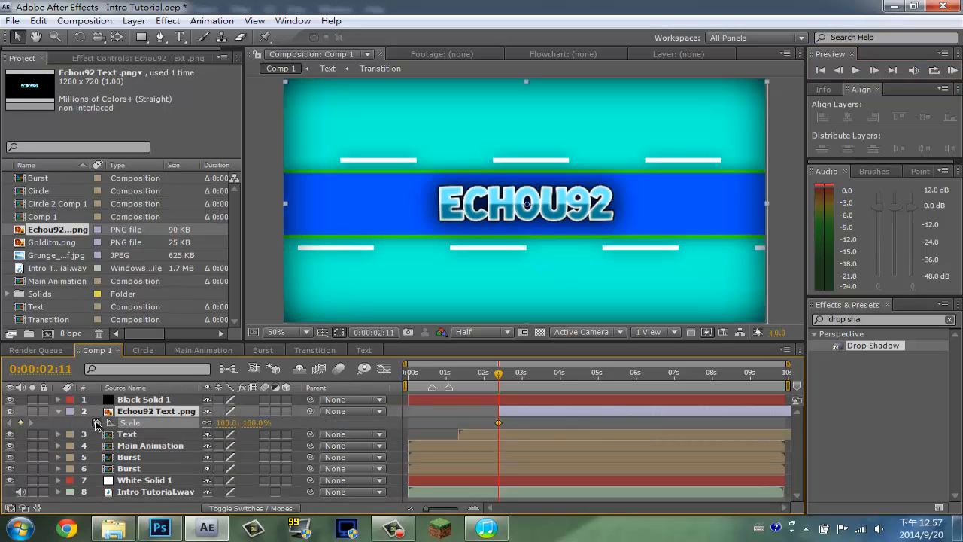
click(96, 422)
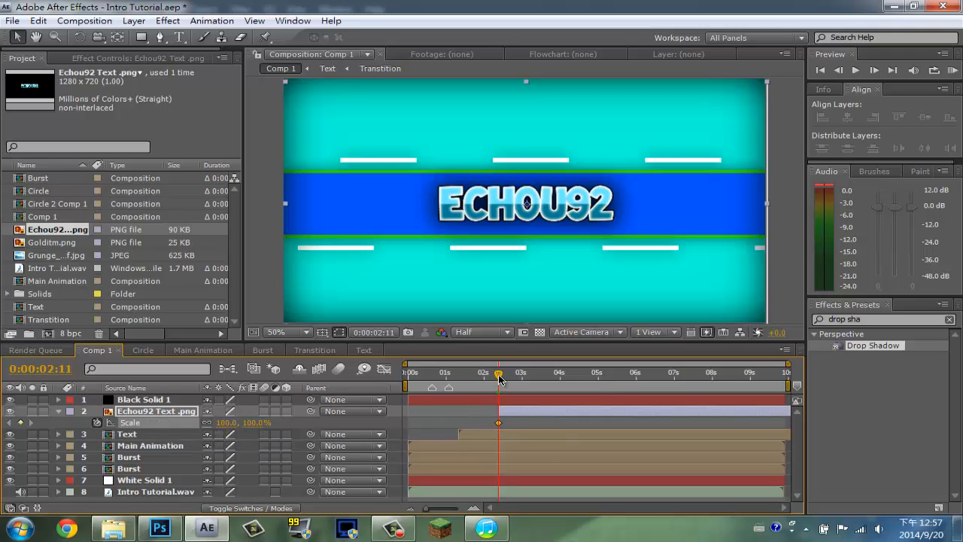
Advance the current time to 0:00:02:14 and set the lettering layer's Scale to 103%
drag(499, 376, 497, 377)
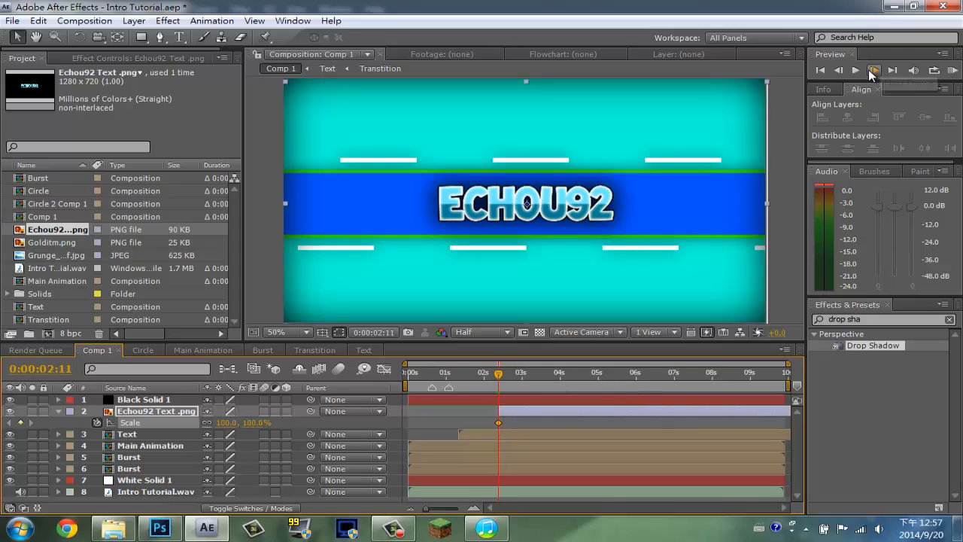
click(874, 69)
click(873, 69)
click(874, 69)
click(874, 69)
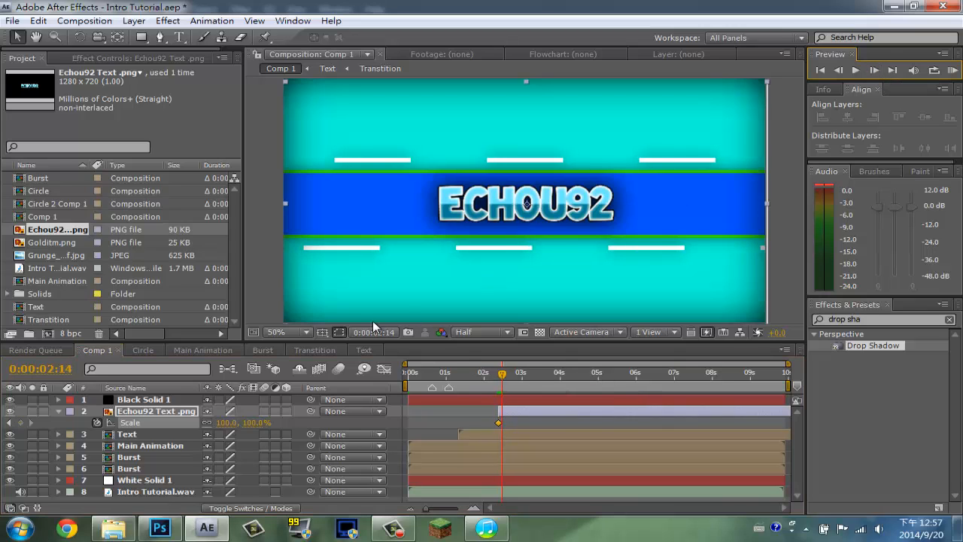
click(229, 422)
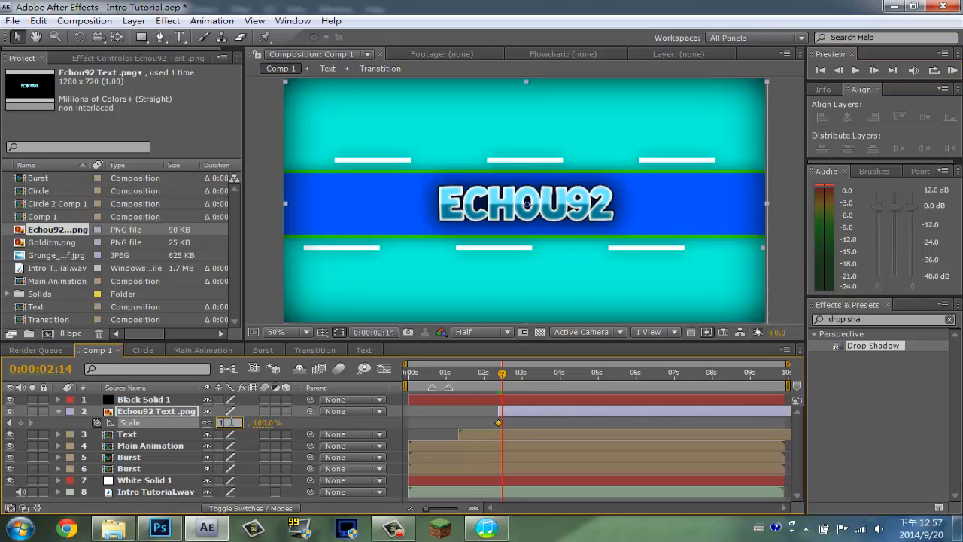
text(103)
key(Return)
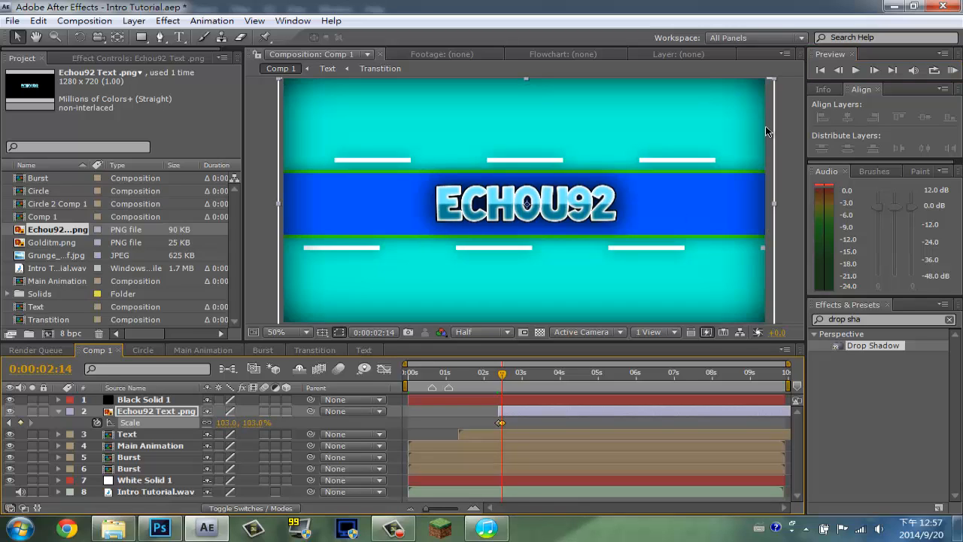
Go back to 0:00:02:11 and set the Scale of the Echou92 Text .png layer to 0%
click(839, 70)
click(838, 70)
click(838, 69)
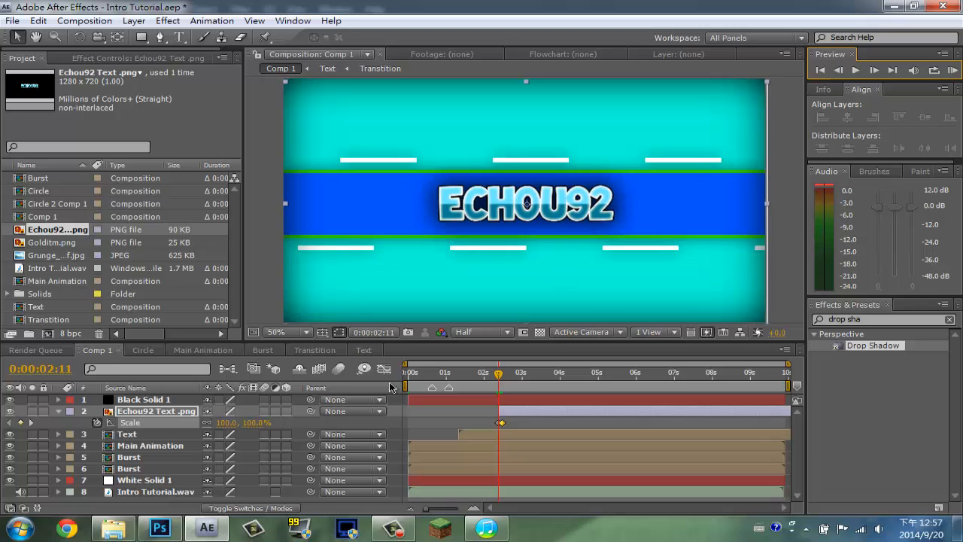
click(227, 423)
text(0)
key(Return)
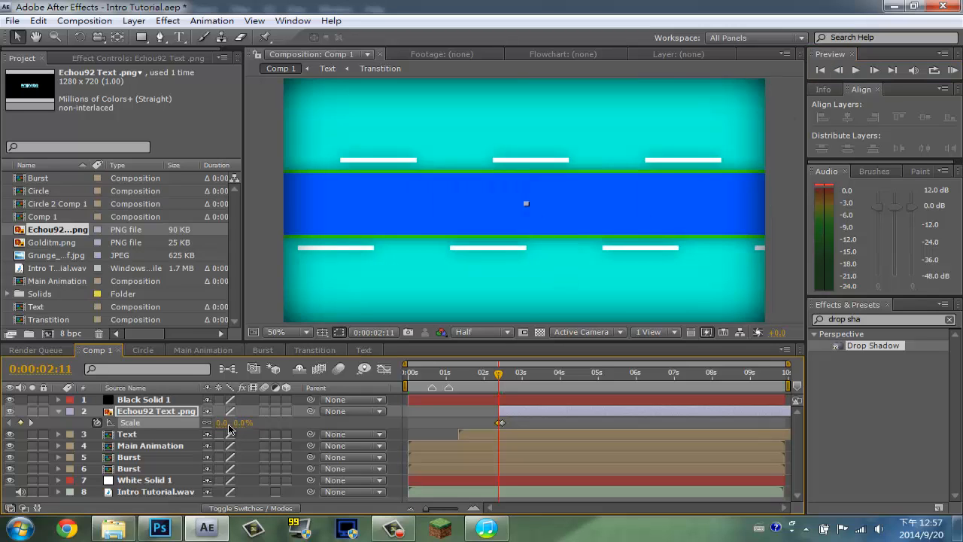
Add a 100% Scale keyframe to the Echou92 Text .png layer at 0:00:02:17
drag(499, 375, 501, 381)
click(869, 73)
click(868, 73)
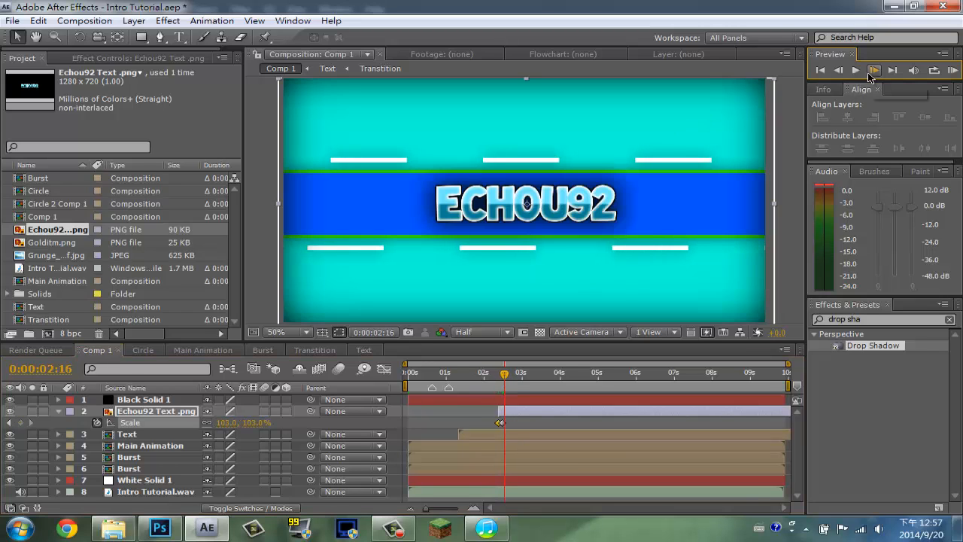
click(869, 73)
click(226, 422)
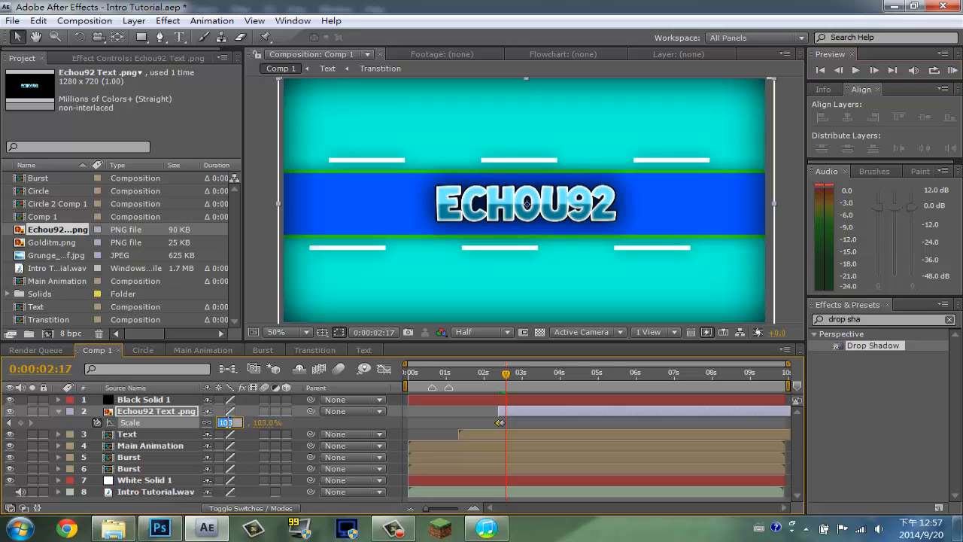
text(100)
key(Return)
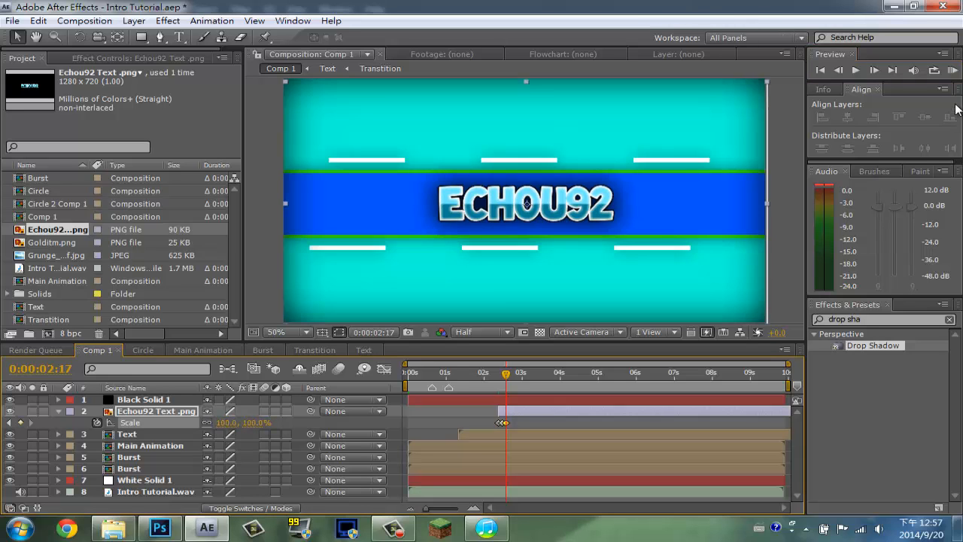
Preview the lettering animation in Comp 1, stop playback and return the current time to 0:00:00:00
click(952, 70)
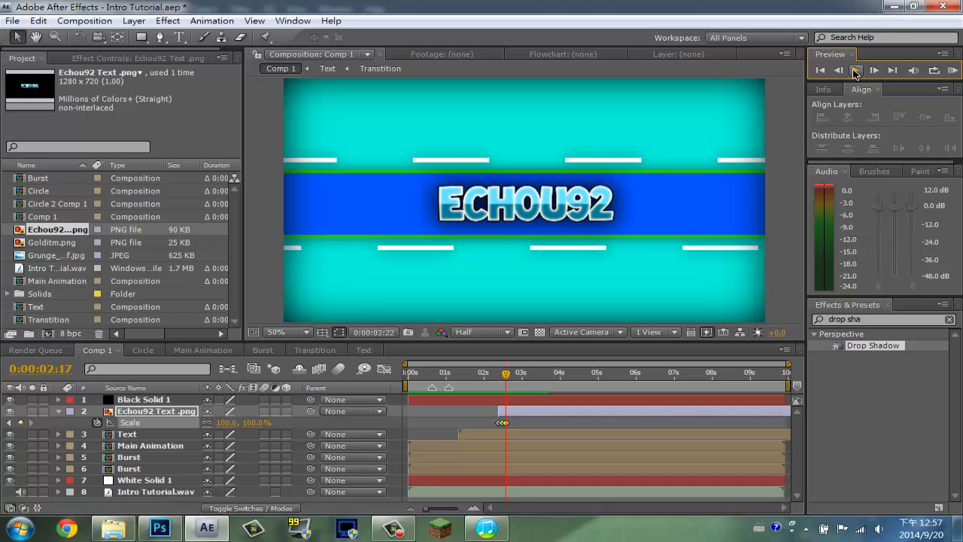
click(855, 70)
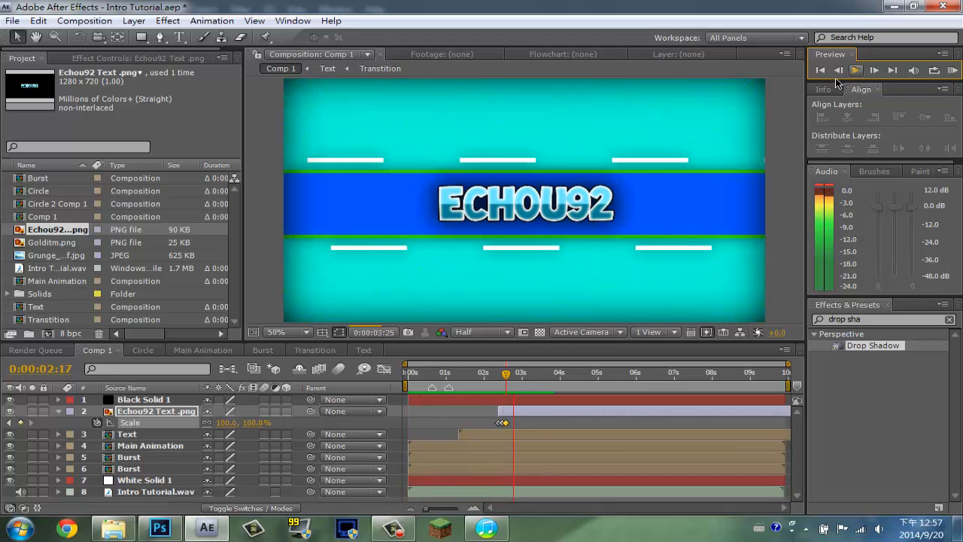
click(854, 72)
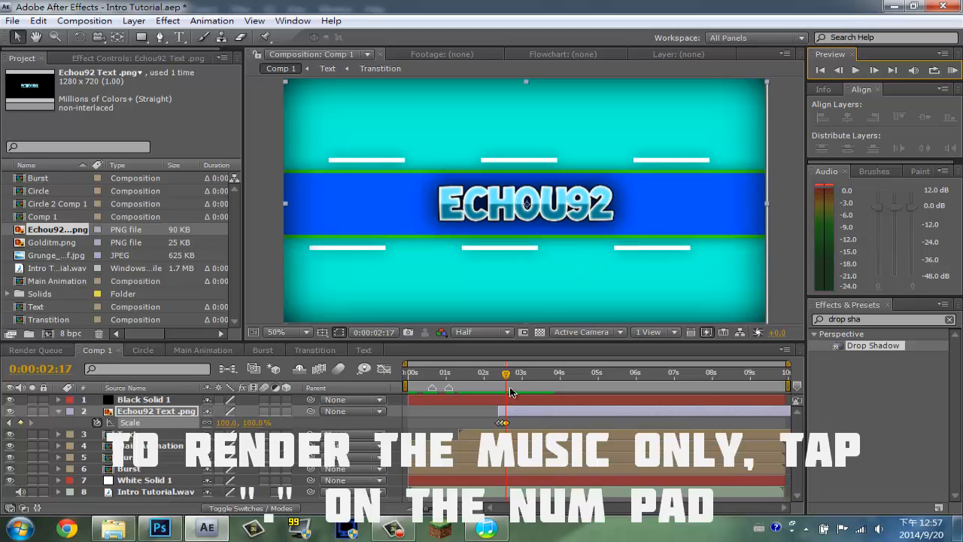
key(Home)
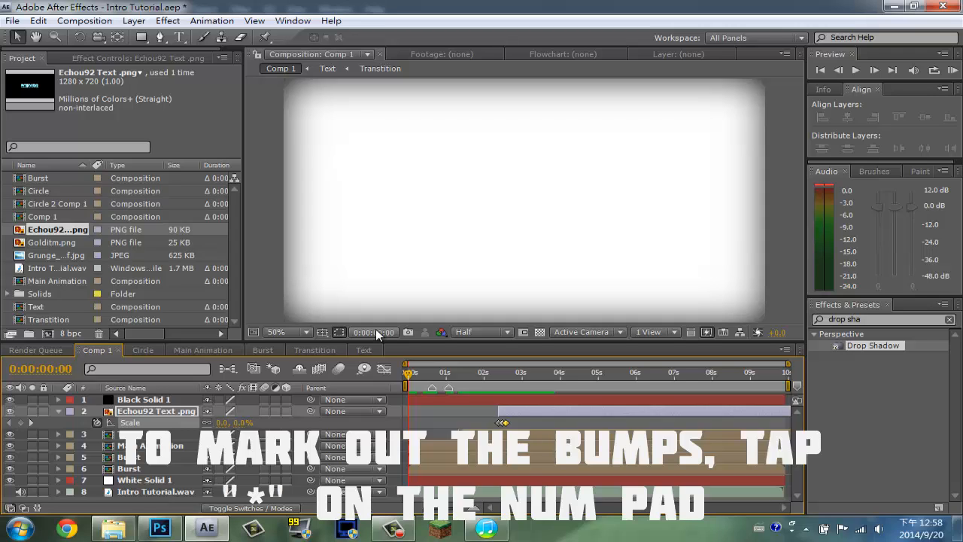
key(KP_Decimal)
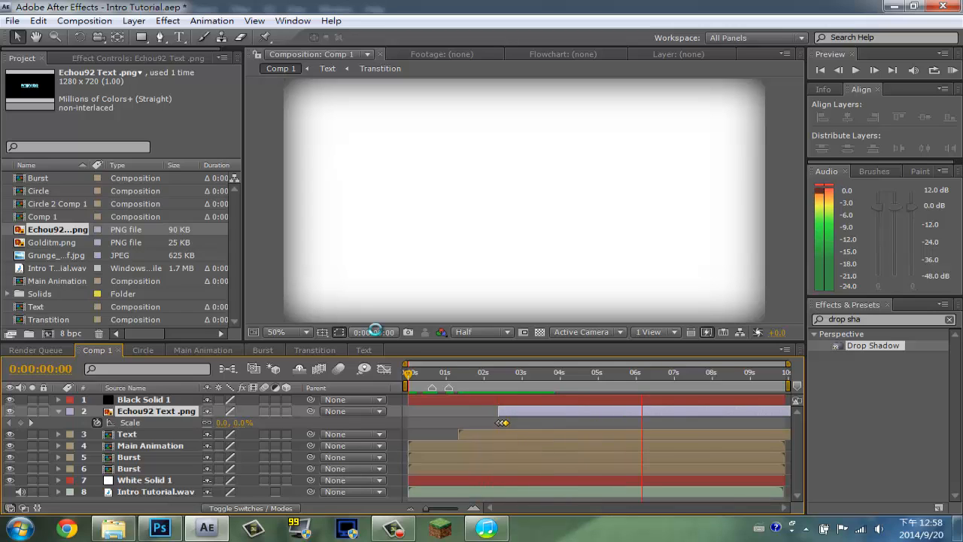
key(space)
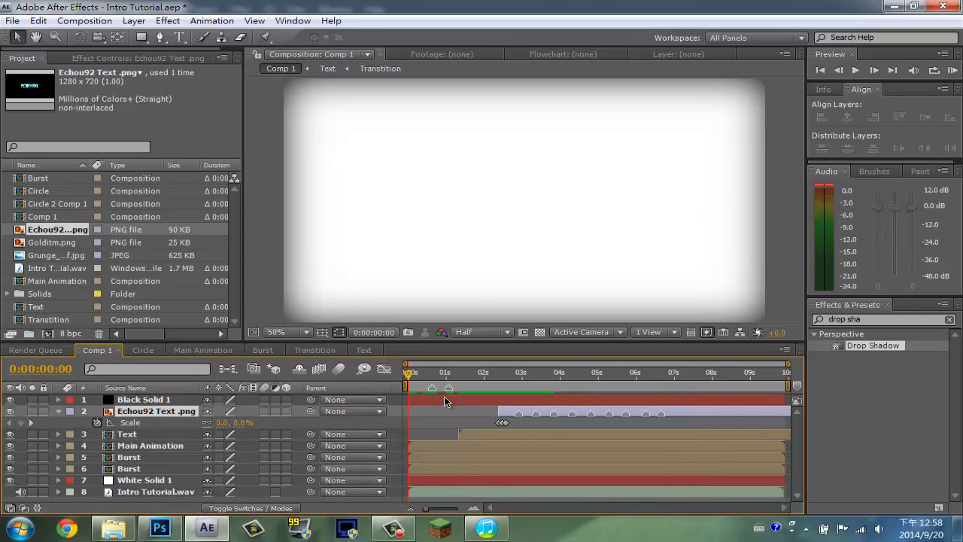
key(ctrl+z)
Clear the layer selection and mark the music's beats with composition markers from about 3 to 9 seconds during an audio-only preview
click(449, 422)
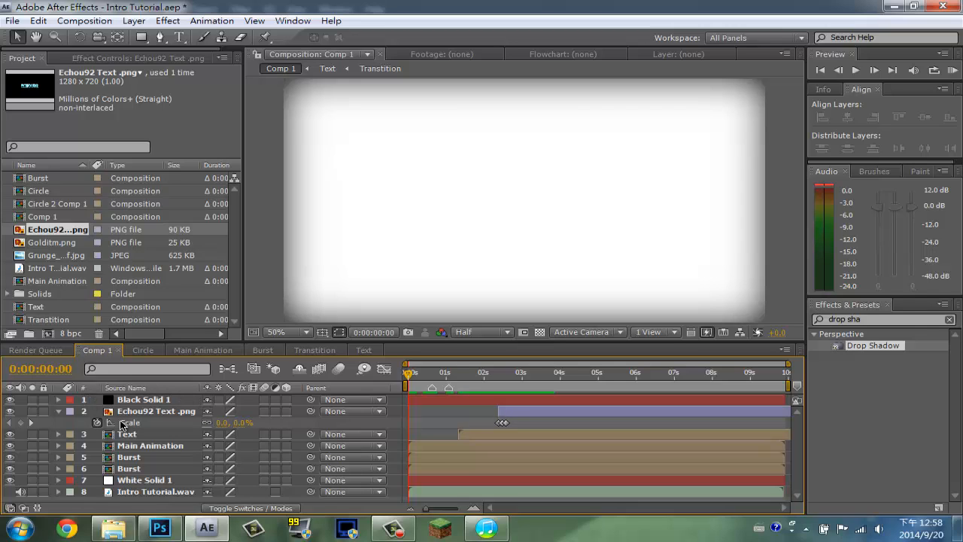
key(KP_Decimal)
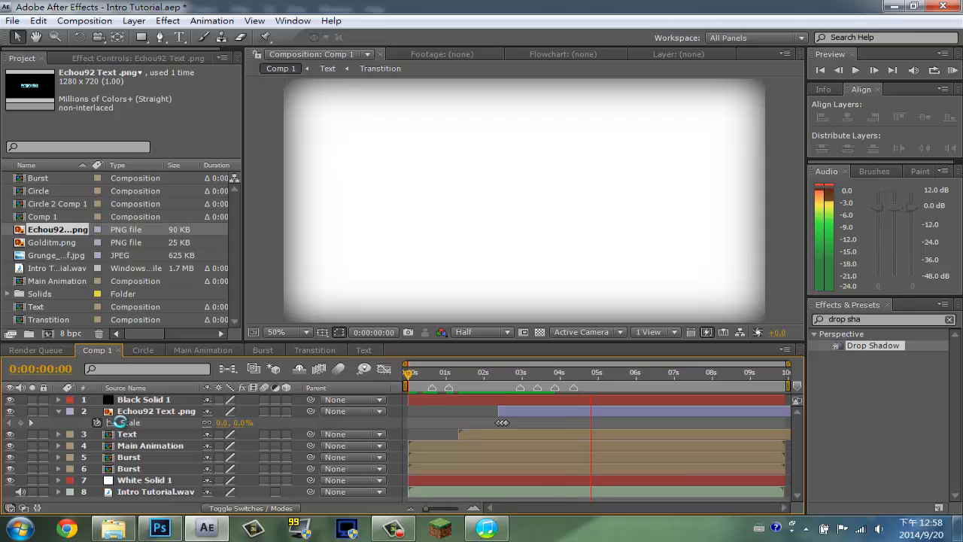
key(KP_Multiply)
key(KP_Multiply)
key(KP_Multiply)
key(KP_Multiply)
key(KP_Multiply)
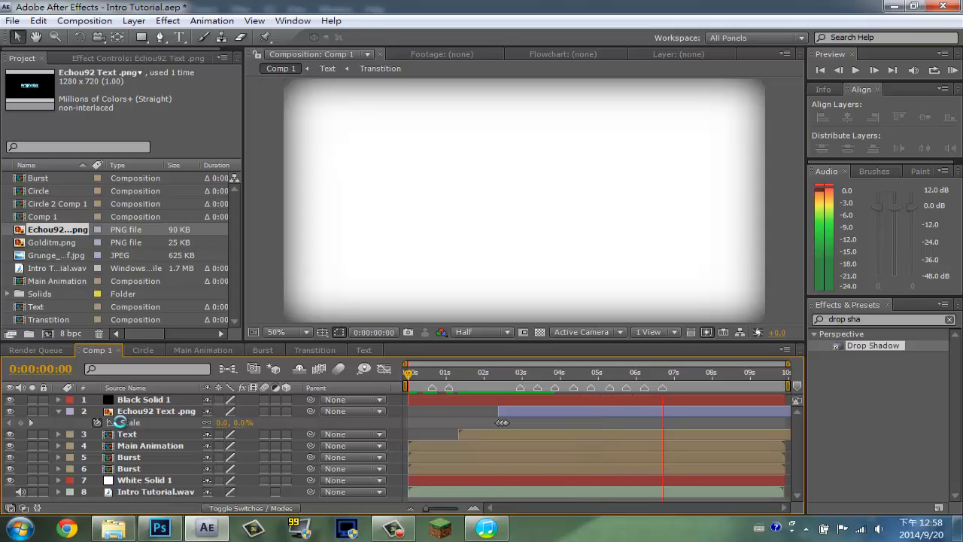
key(KP_Multiply)
key(KP_Multiply)
key(KP_Multiply)
key(KP_Multiply)
key(KP_Multiply)
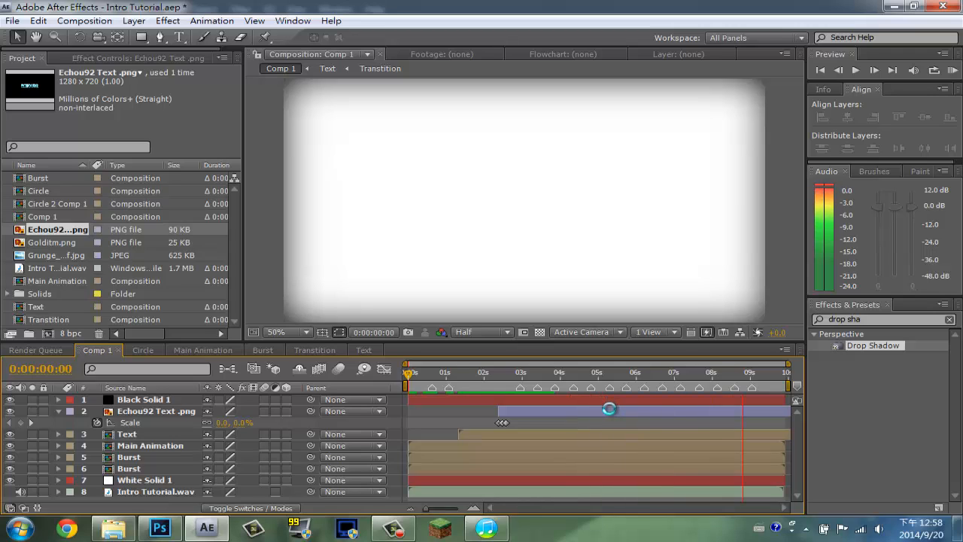
click(854, 73)
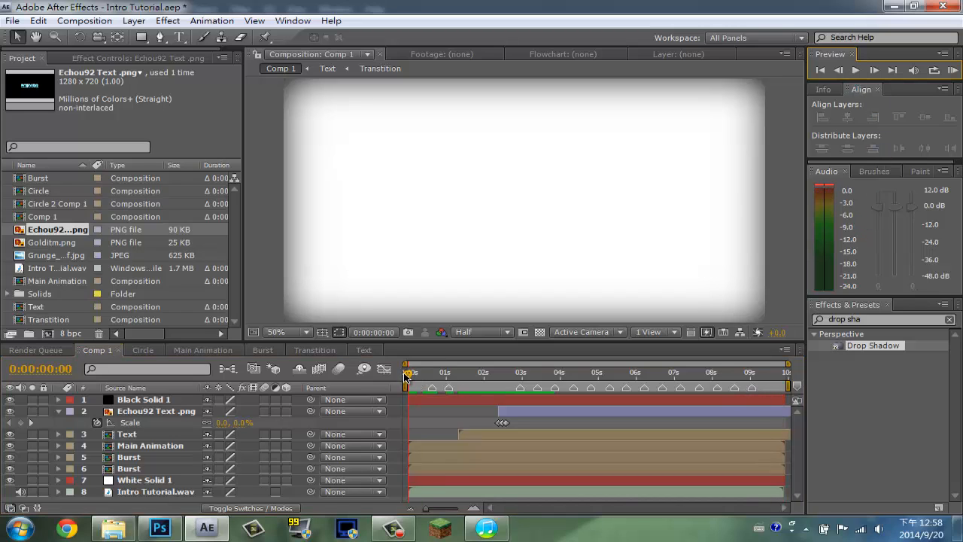
Set the Scale of the Echou92 Text .png layer to 95% at 0:00:02:28, on the first beat marker after the lettering appears
drag(407, 377, 519, 386)
click(874, 72)
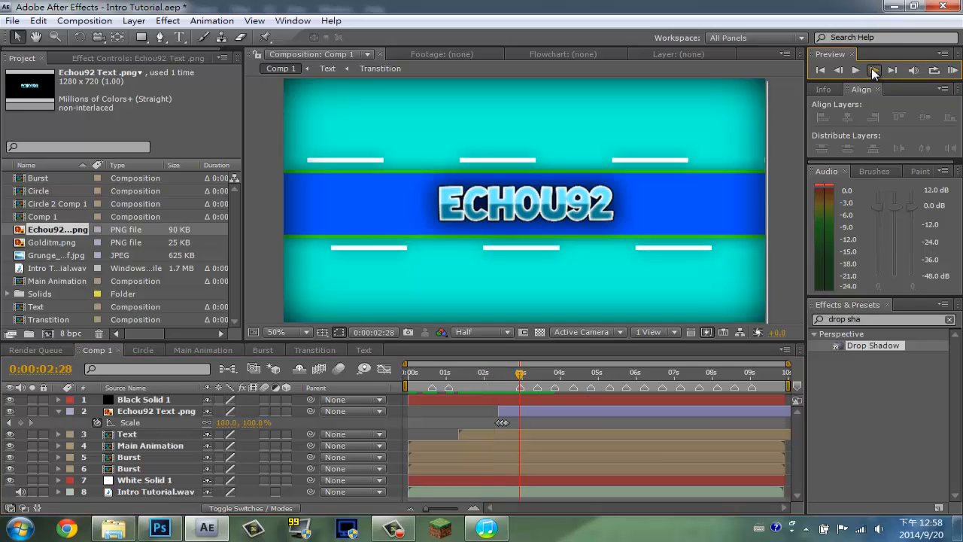
click(225, 422)
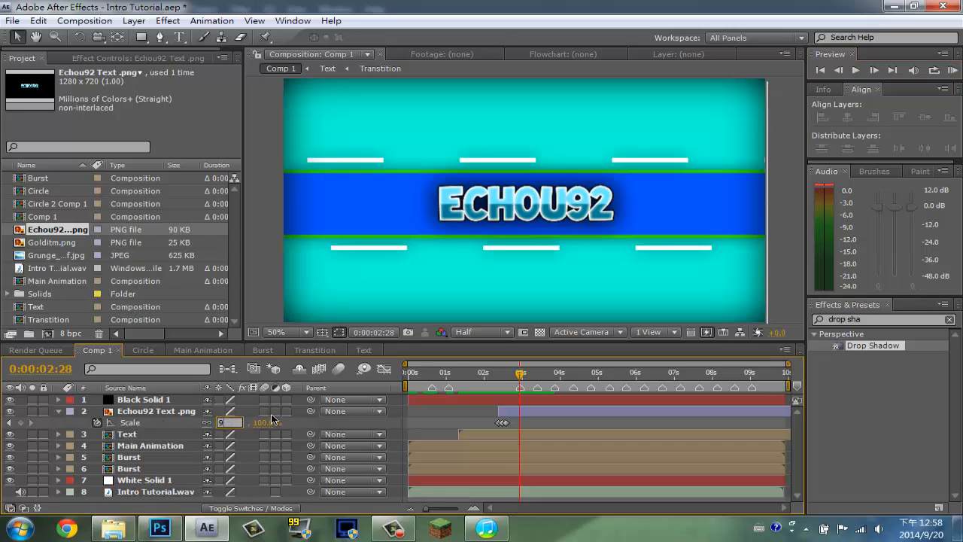
key(Return)
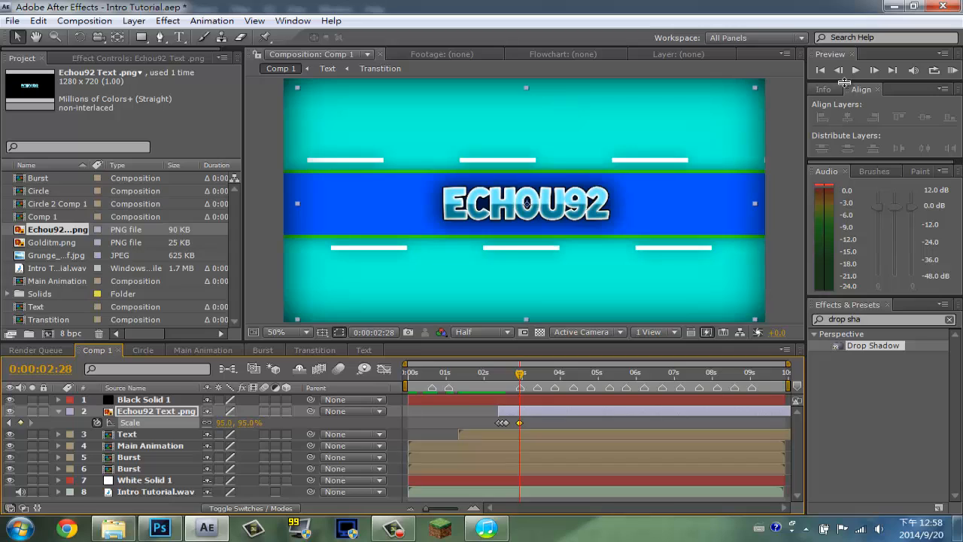
Add a 100% Scale keyframe to the lettering layer at 0:00:02:25, three frames before the beat marker
click(839, 69)
click(840, 70)
click(841, 70)
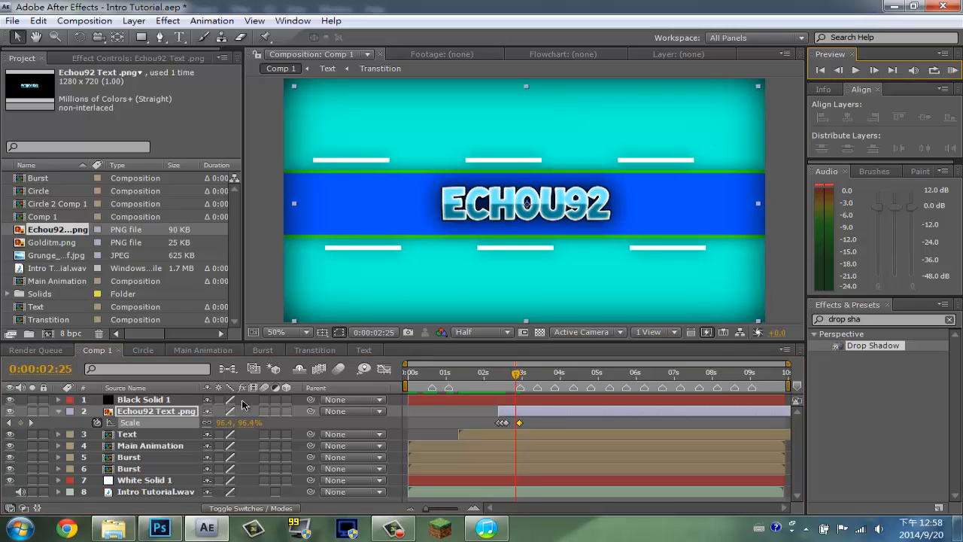
click(221, 423)
text(100)
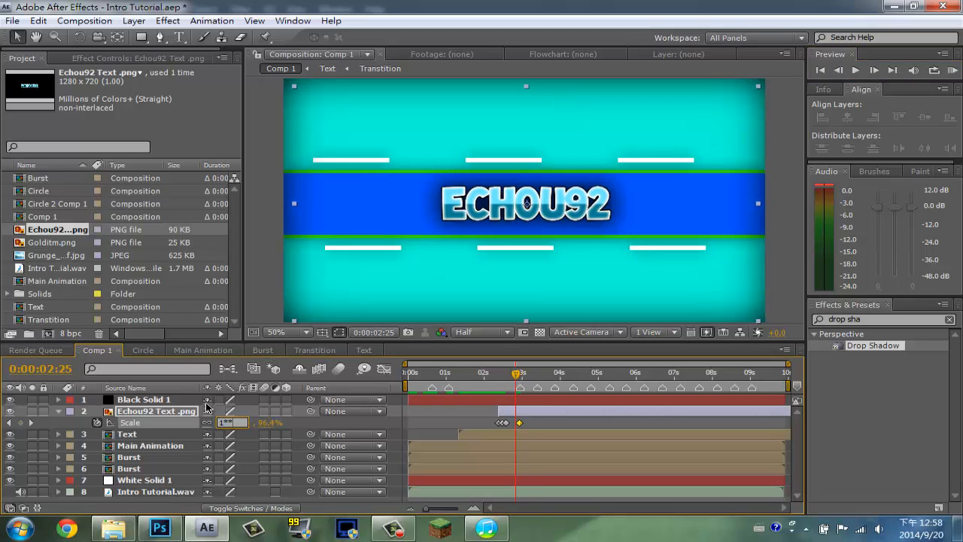
key(Return)
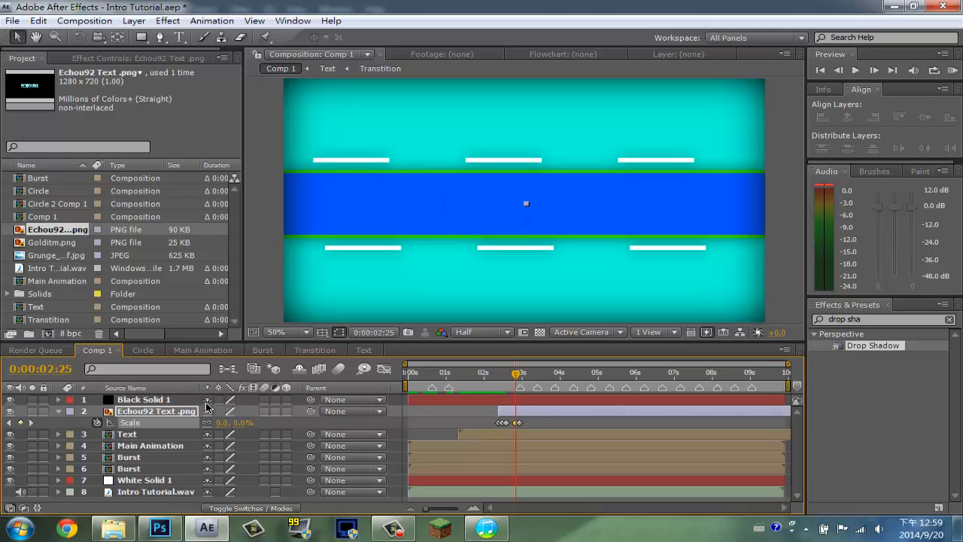
click(221, 422)
text(1)
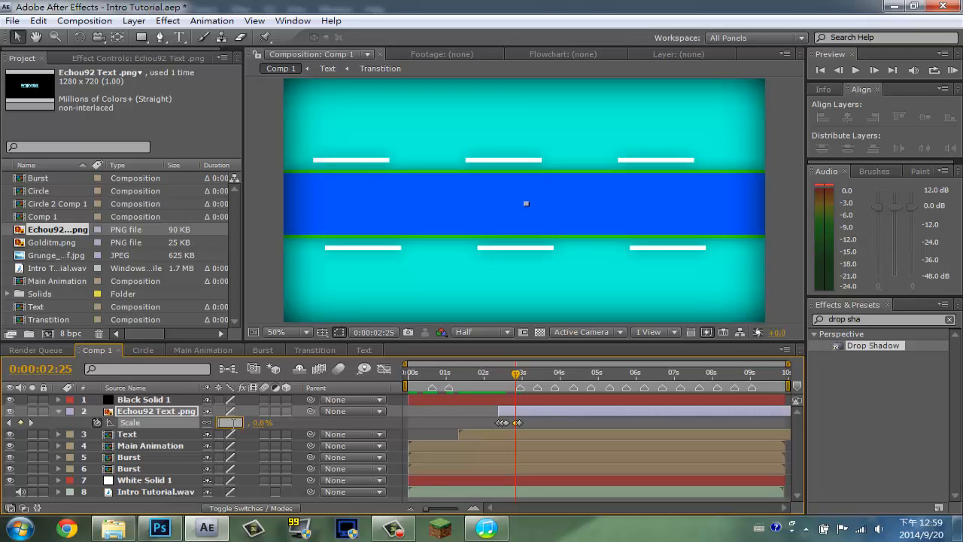
text(00)
key(Return)
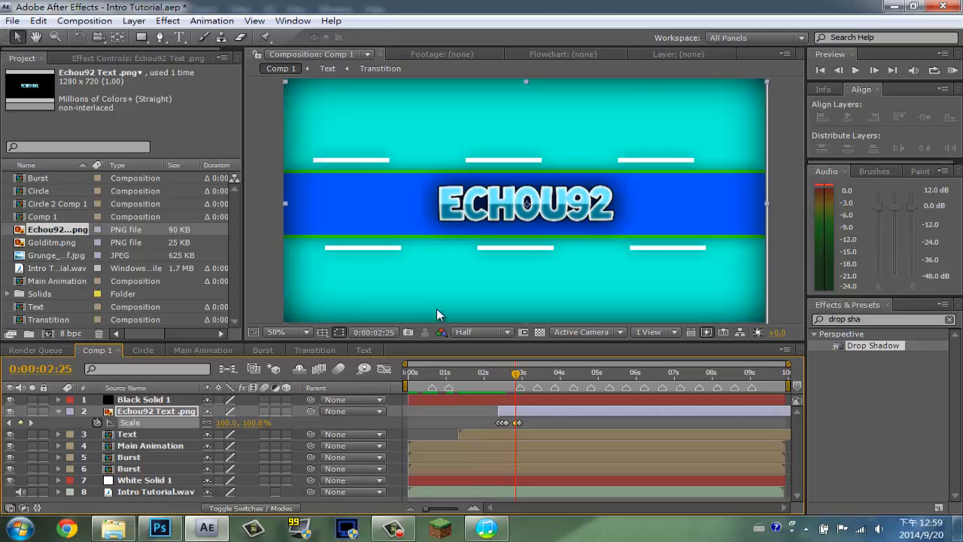
Add a 100% Scale keyframe to the lettering layer at 0:00:03:01, three frames after the 95% keyframe
drag(516, 374, 522, 375)
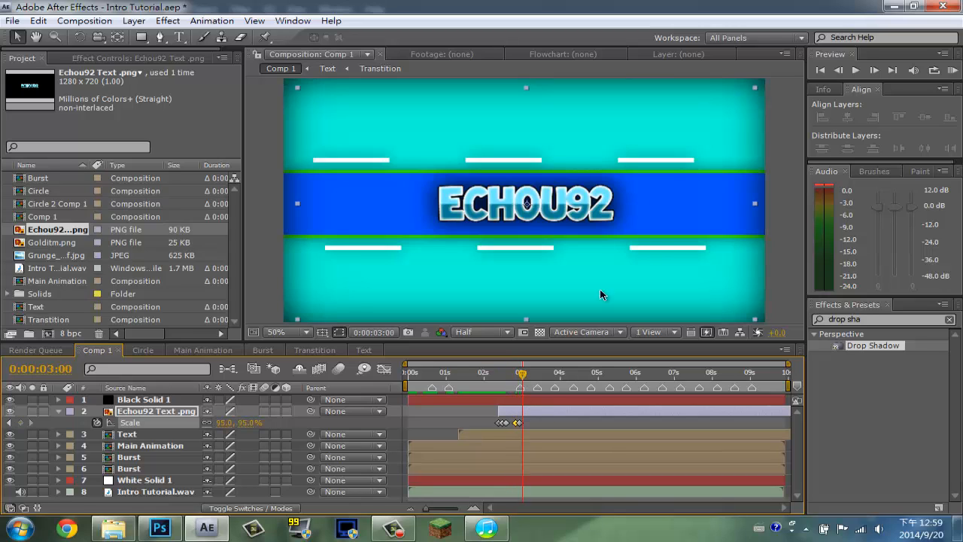
click(838, 70)
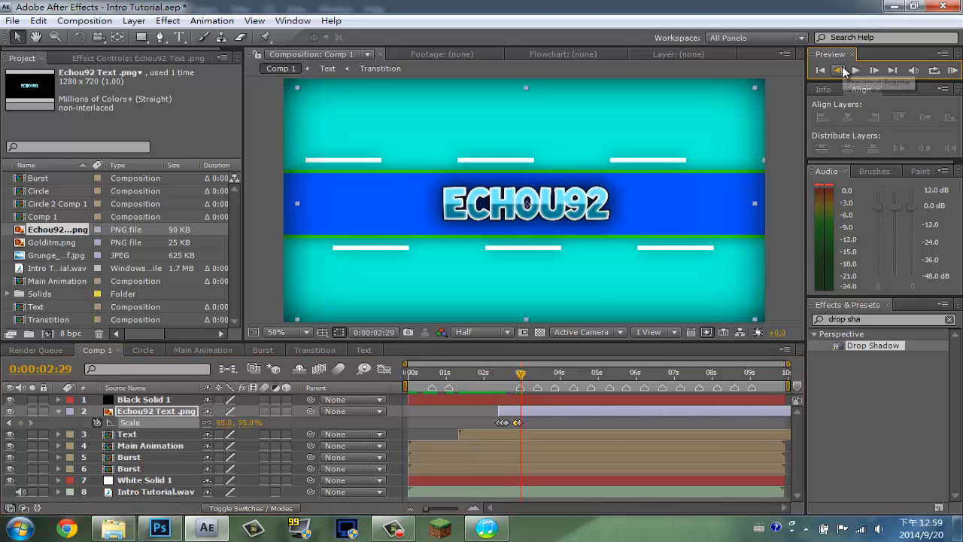
click(838, 70)
click(874, 70)
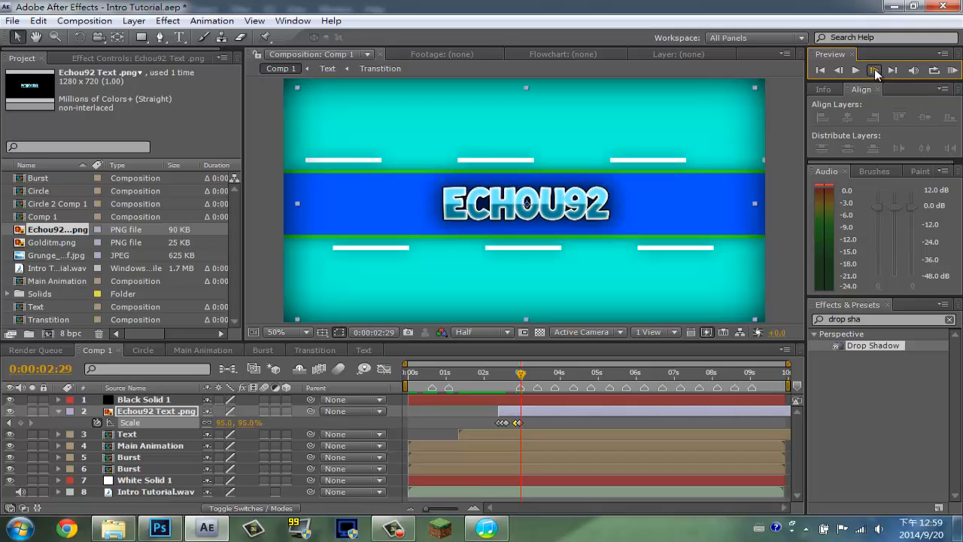
click(875, 70)
click(875, 70)
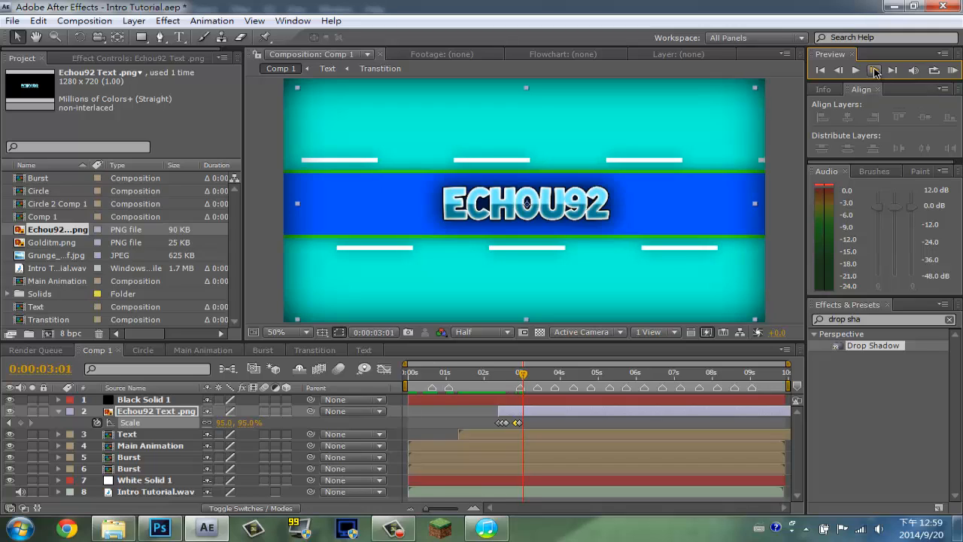
click(219, 423)
text(100)
key(Return)
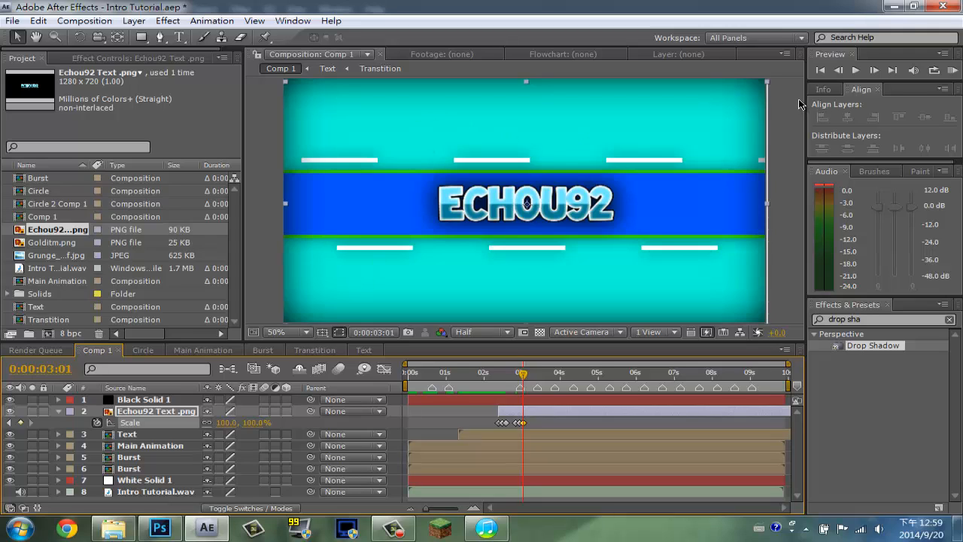
Add a 98% Scale keyframe to the lettering layer at 0:00:03:03
click(875, 73)
click(875, 73)
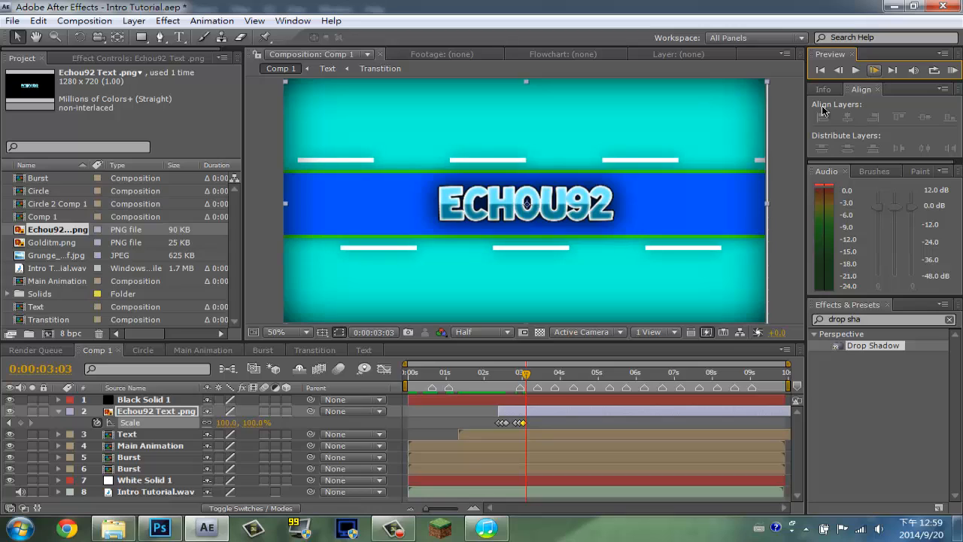
click(225, 422)
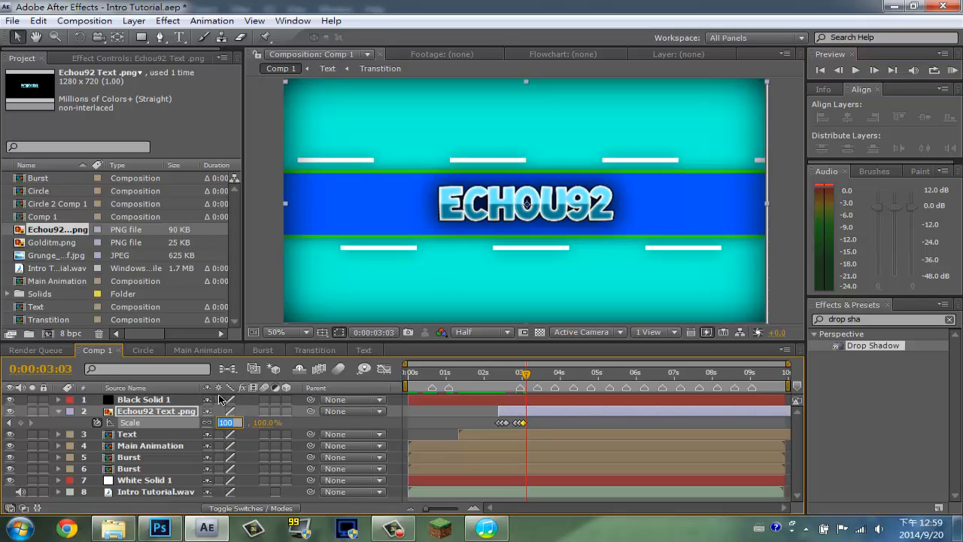
text(98)
key(Return)
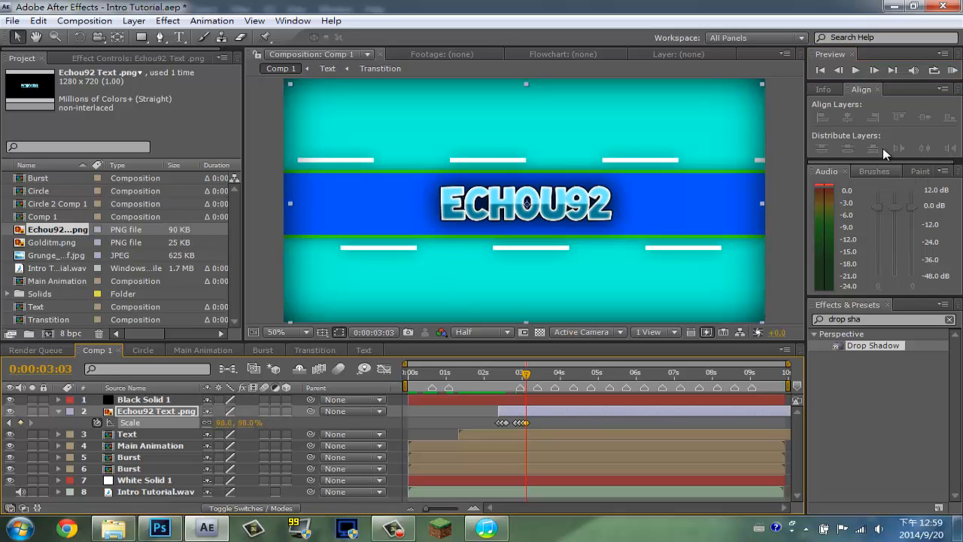
Add a 100% Scale keyframe to the lettering layer at 0:00:03:05 to finish the bounce
click(871, 70)
click(872, 70)
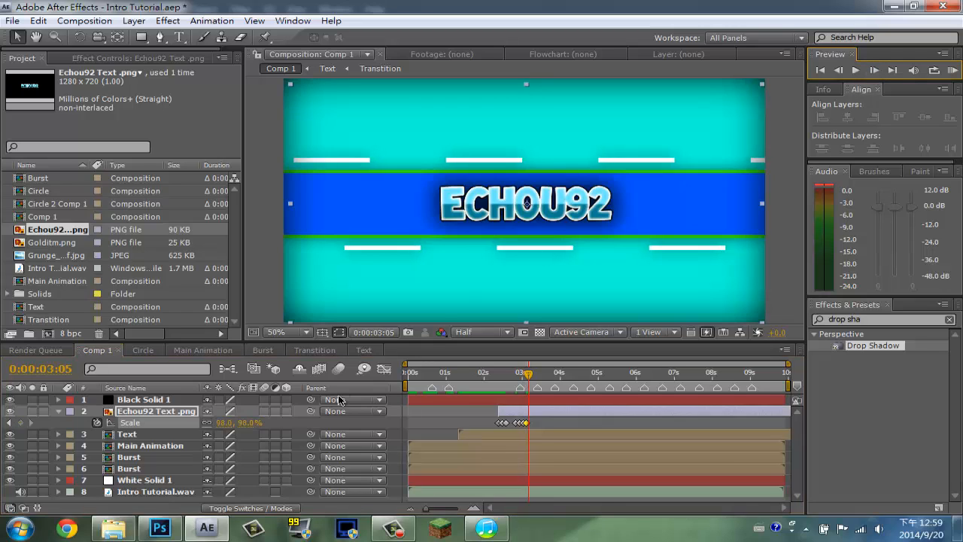
click(225, 422)
text(100)
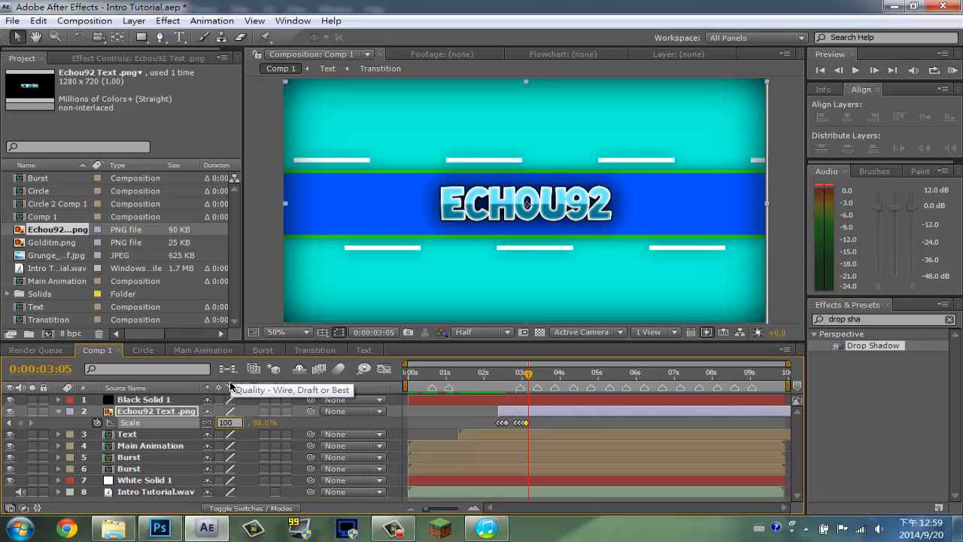
key(Return)
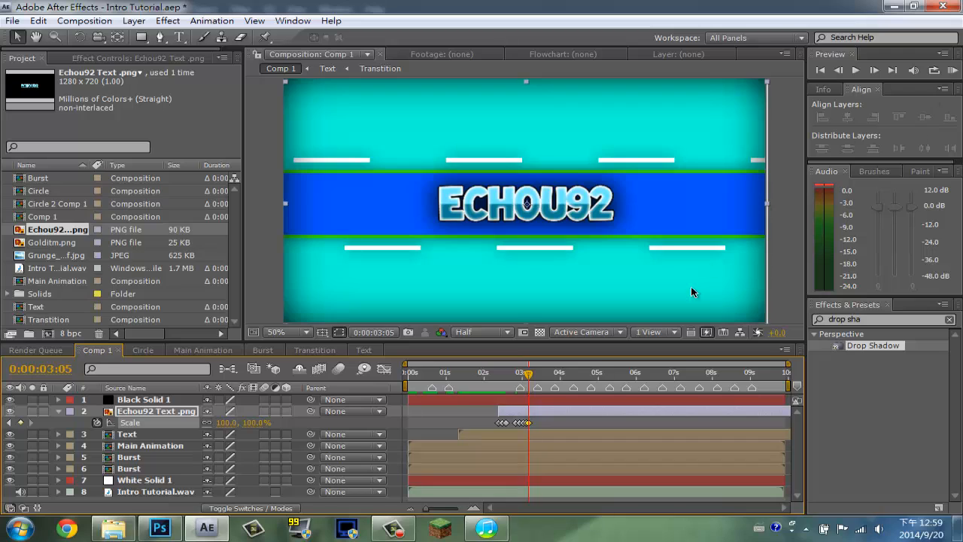
Run a RAM preview of Comp 1 to check the lettering's Scale pulse, and stop playback
click(952, 71)
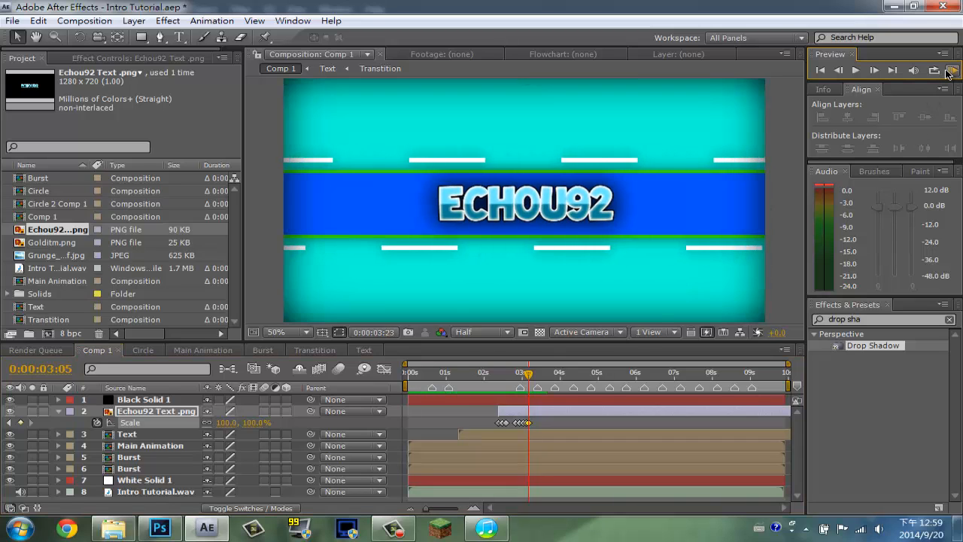
click(857, 70)
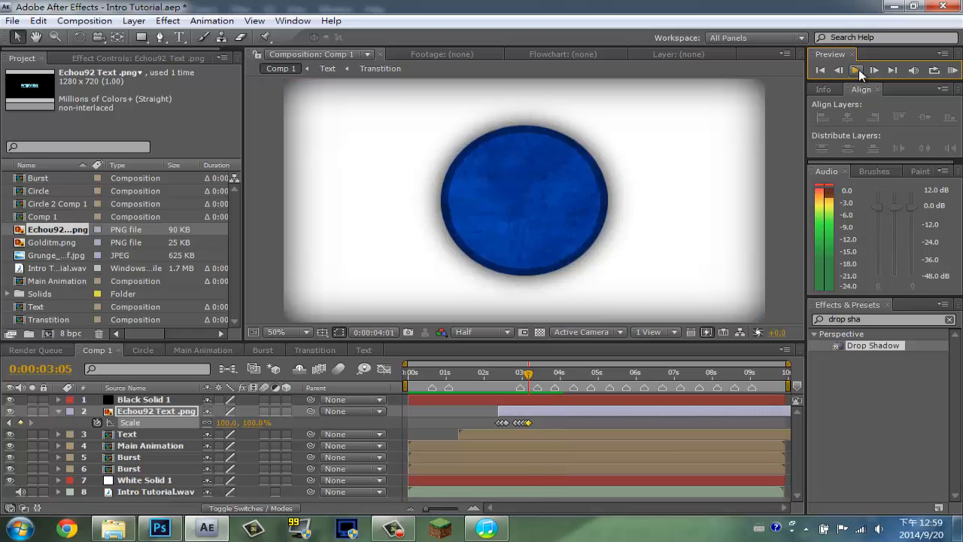
click(859, 70)
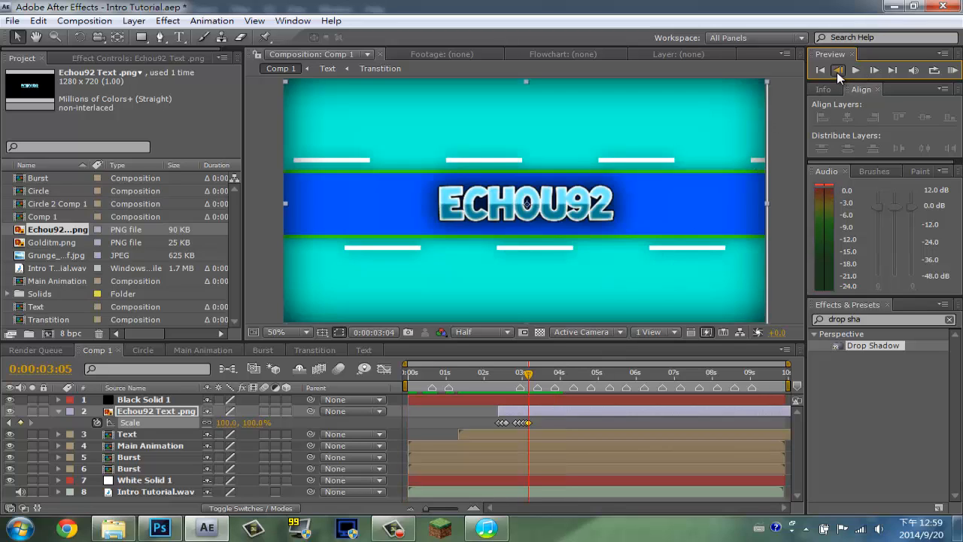
Change the lettering layer's Scale keyframe at 0:00:03:03 to 99%
click(837, 71)
click(837, 71)
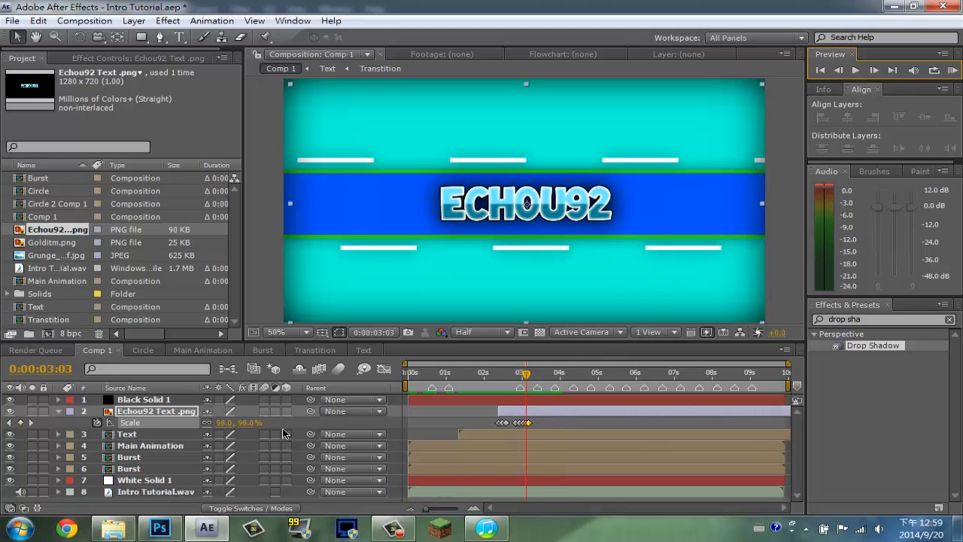
click(225, 422)
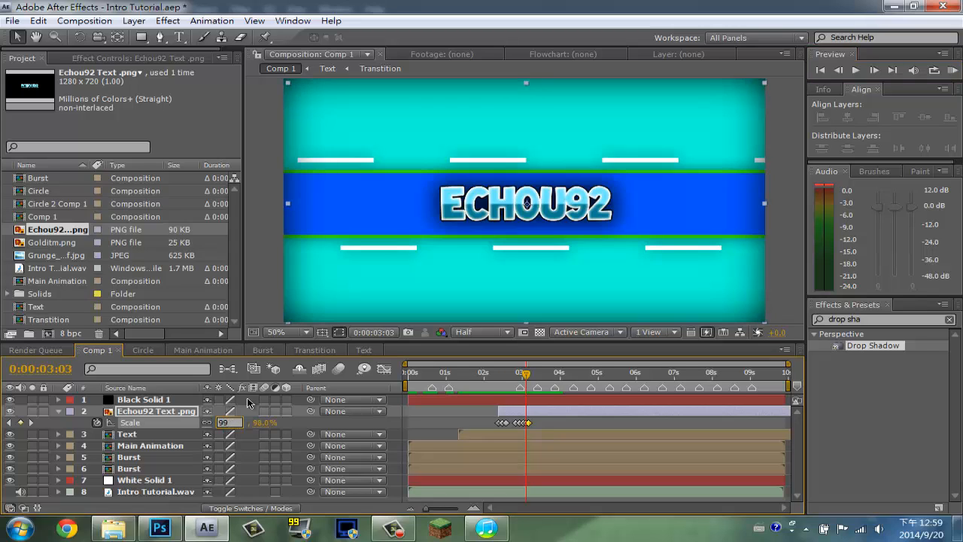
text(99)
key(Return)
Preview Comp 1 again to check the softened second bounce of the lettering, and stop playback
click(952, 71)
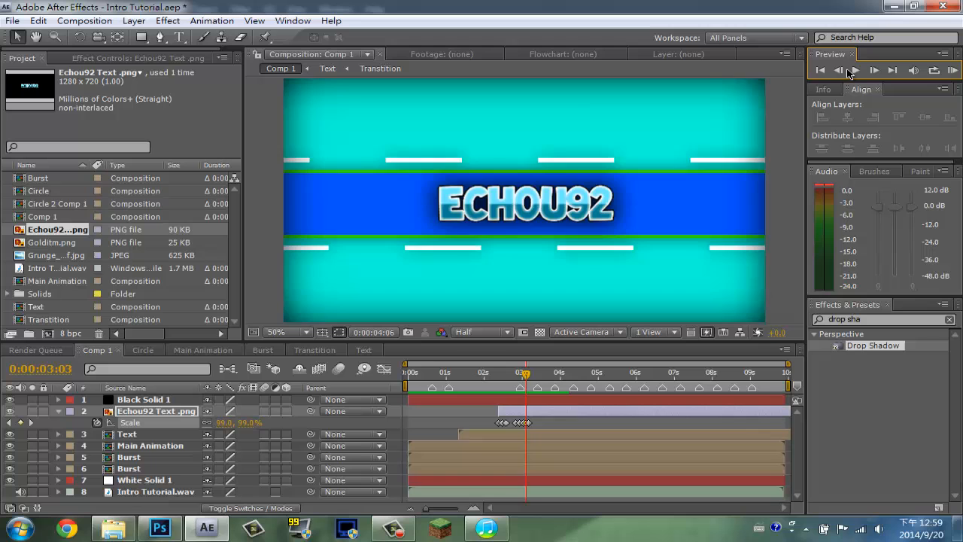
click(851, 70)
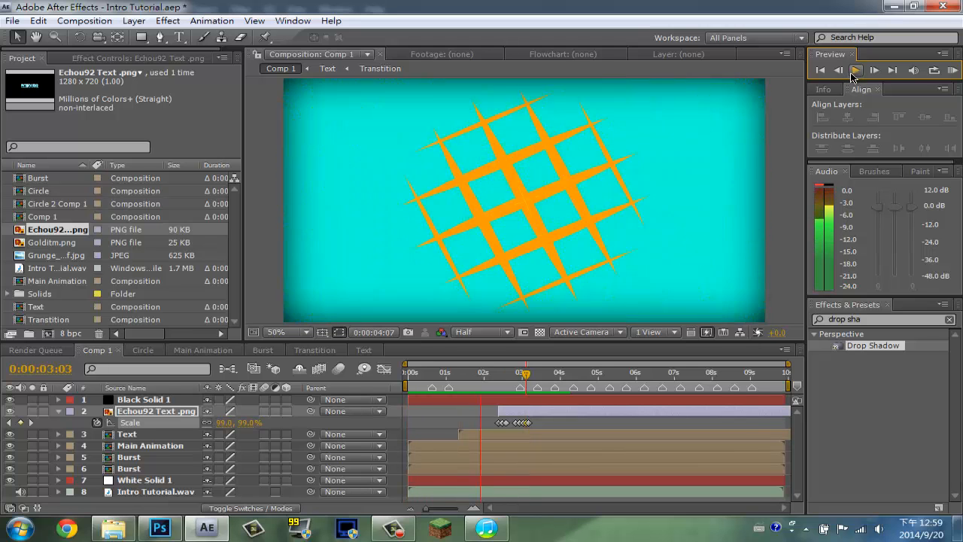
click(852, 74)
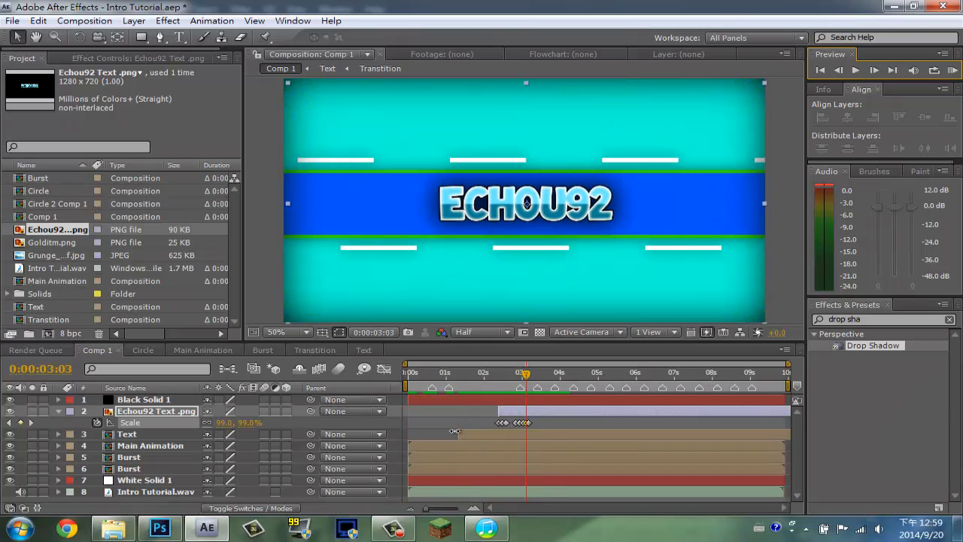
Copy the five Scale pulse keyframes from 0:00:02:25 to 0:00:03:05 and paste them at 0:00:03:23, just before the third beat marker of the series
drag(526, 375, 553, 404)
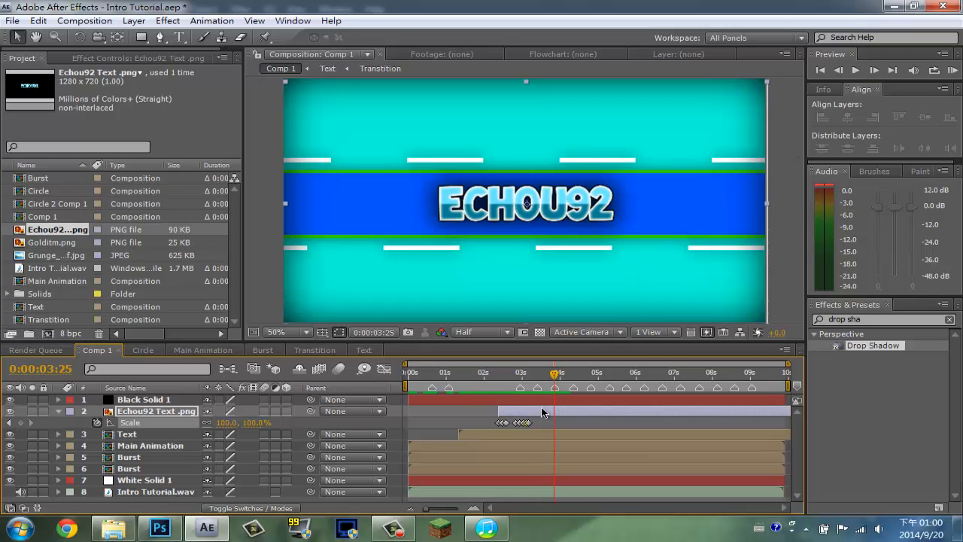
drag(540, 425, 513, 425)
click(869, 72)
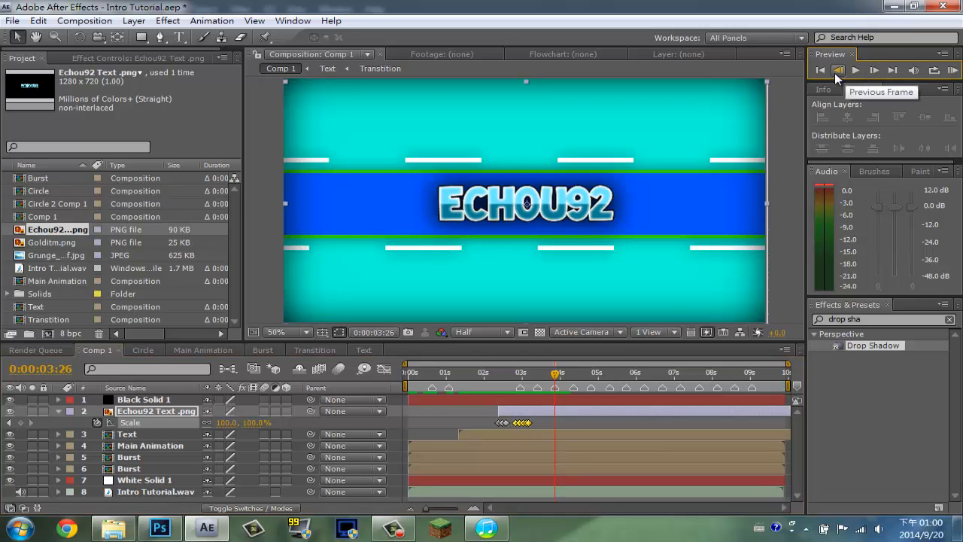
click(833, 69)
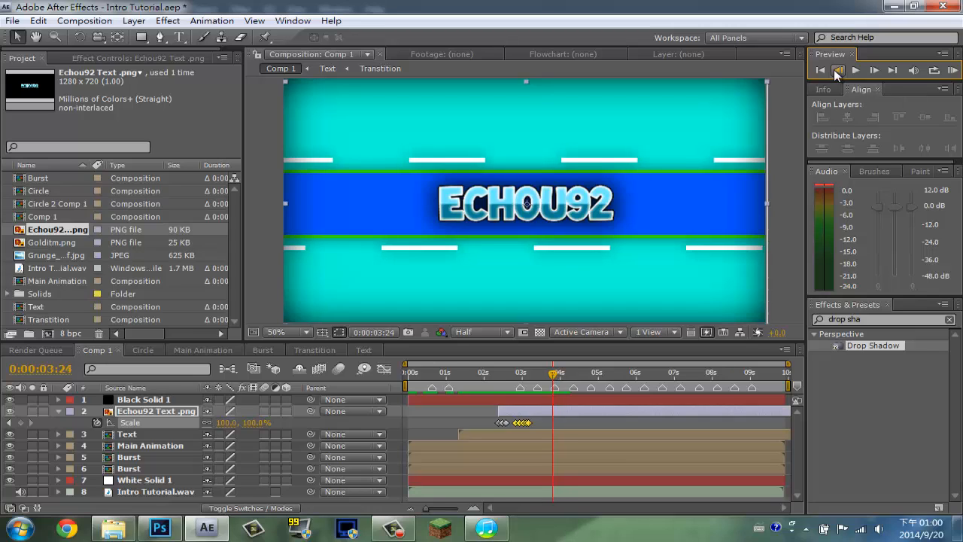
click(833, 69)
key(ctrl+v)
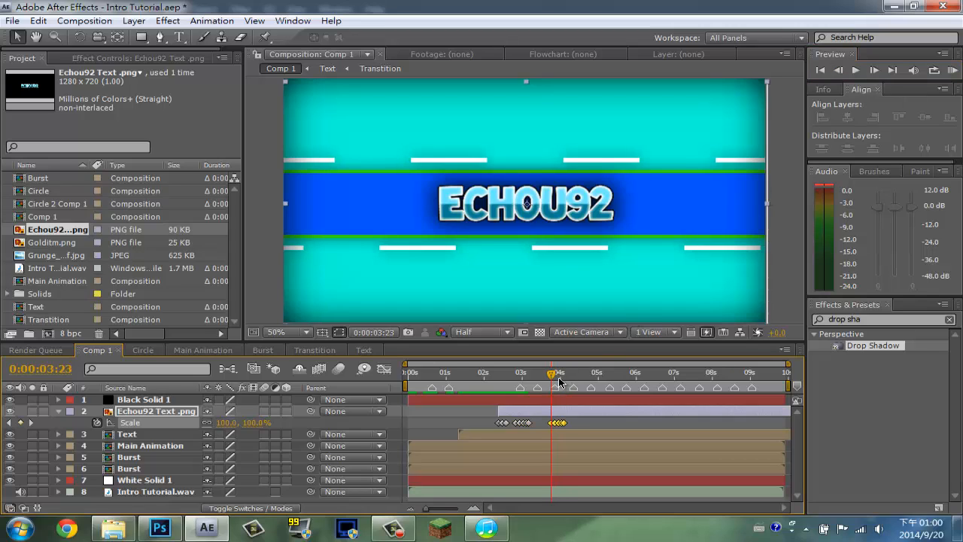
Paste the Scale pulse keyframes at 0:00:04:21, just before the beat marker near 5 seconds
drag(555, 378, 592, 376)
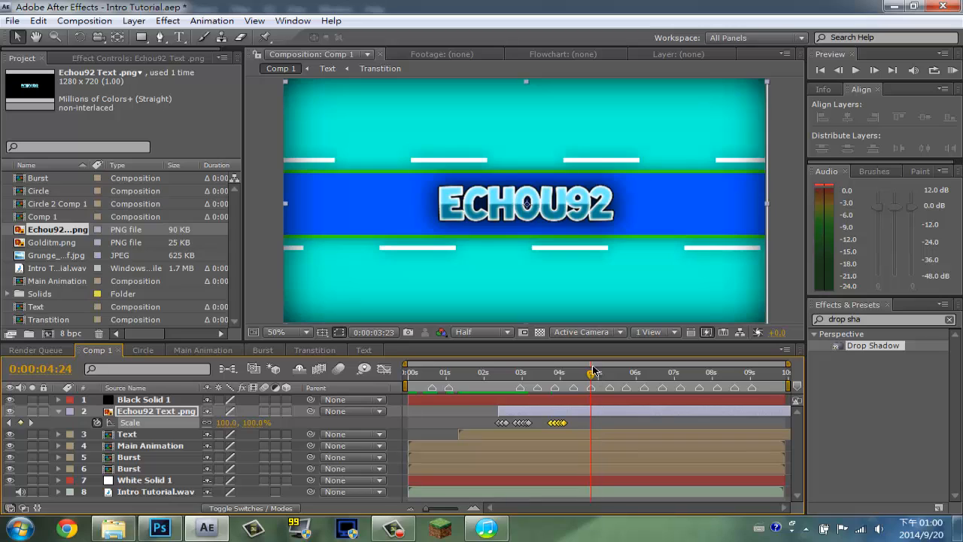
click(836, 70)
click(837, 70)
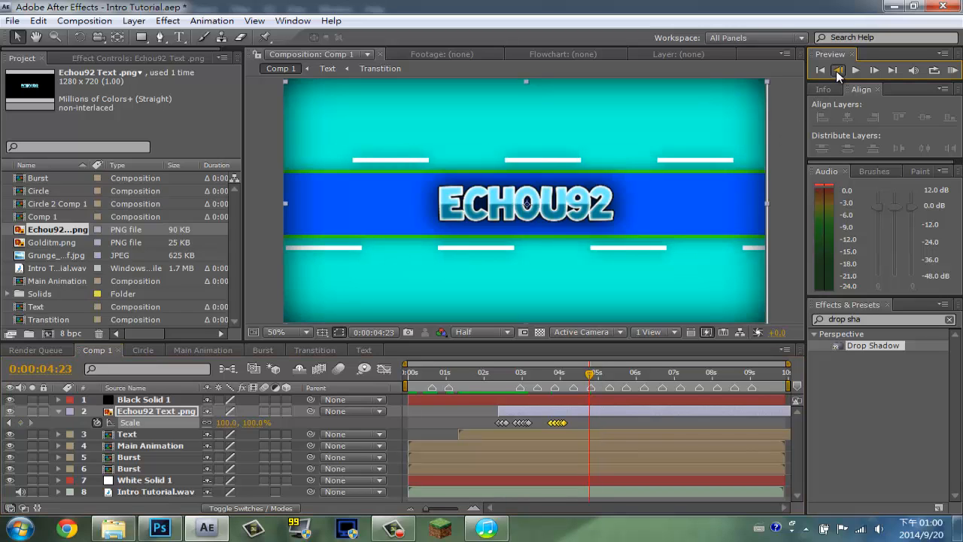
click(836, 70)
key(ctrl+v)
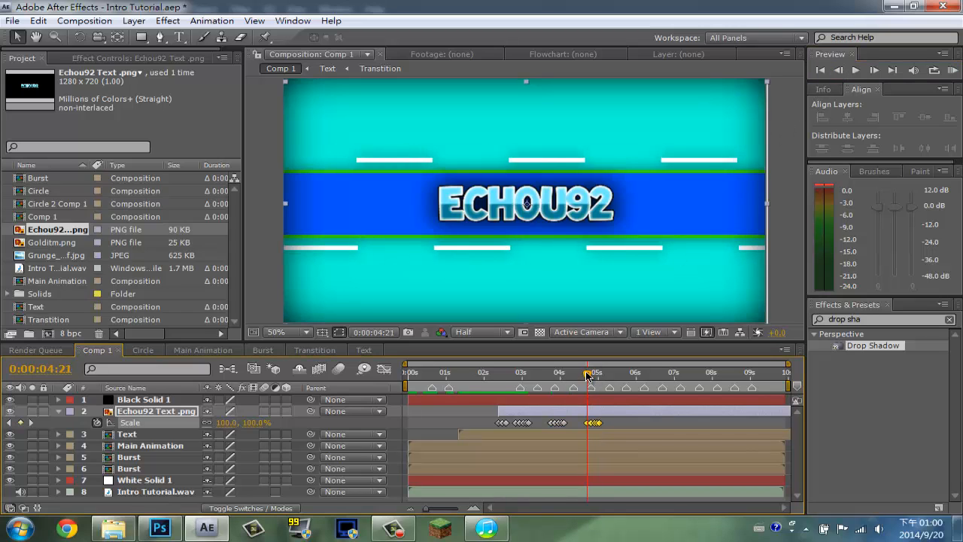
Paste the Scale pulse keyframes at 0:00:05:19, three frames before the beat marker at 0:00:05:22
drag(586, 373, 627, 373)
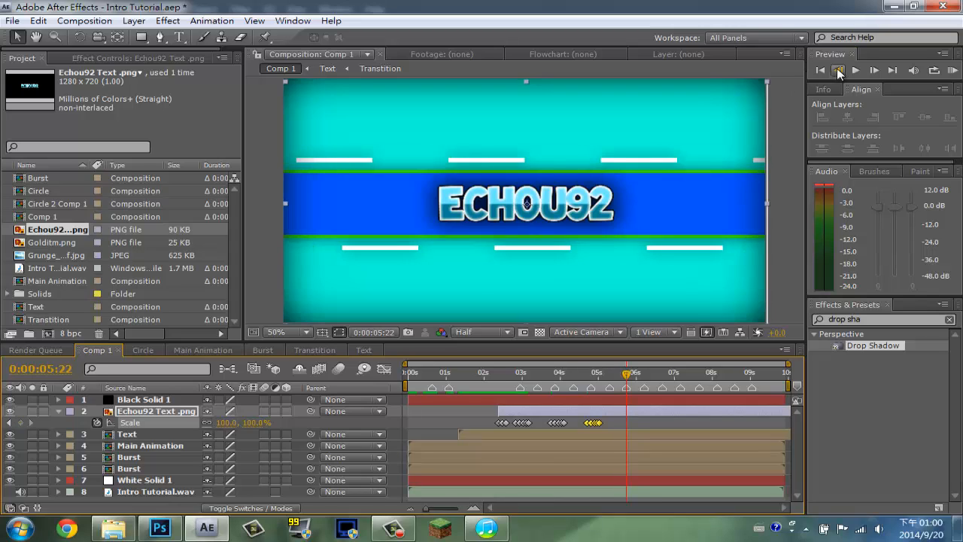
click(837, 70)
click(838, 70)
click(837, 70)
key(ctrl+v)
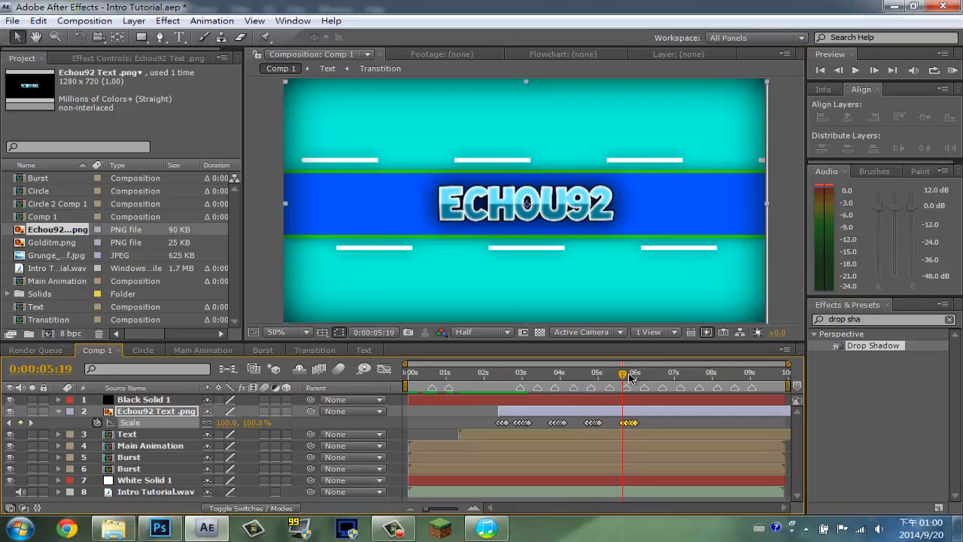
Try pasting the Scale pulse keyframes at 0:00:06:16, and undo the paste
drag(630, 380, 663, 375)
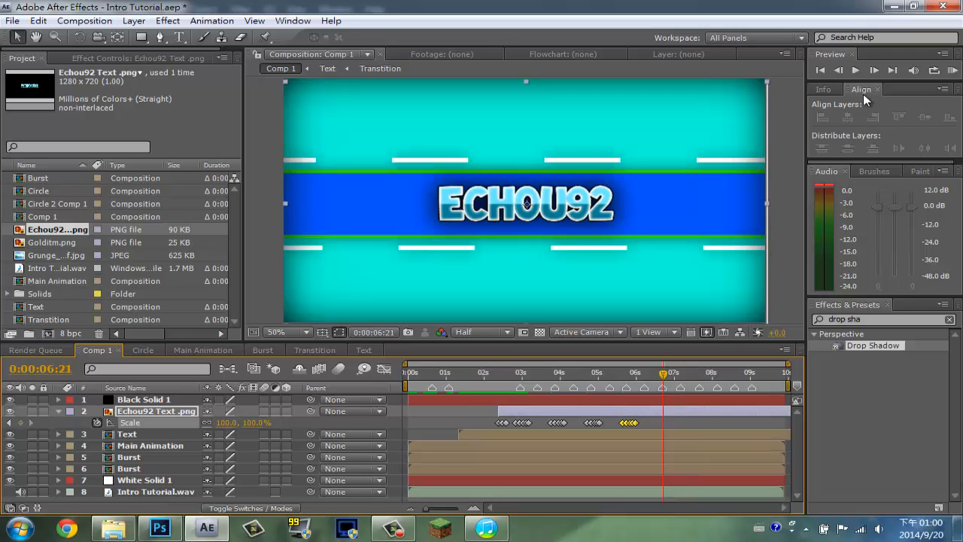
click(839, 70)
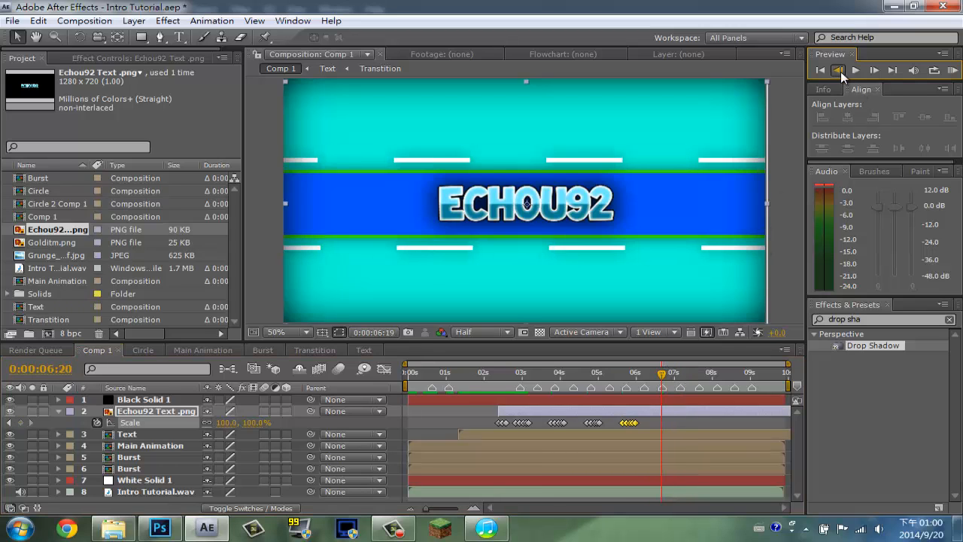
click(839, 70)
click(839, 70)
click(839, 70)
click(838, 70)
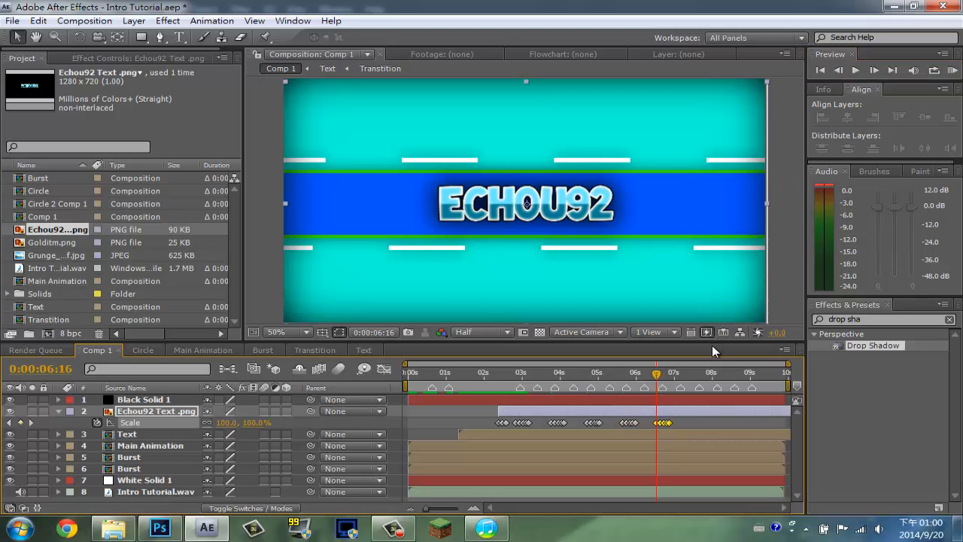
key(ctrl+z)
Paste the Scale pulse keyframes at 0:00:06:17, three frames before the beat marker at 0:00:06:20
click(874, 70)
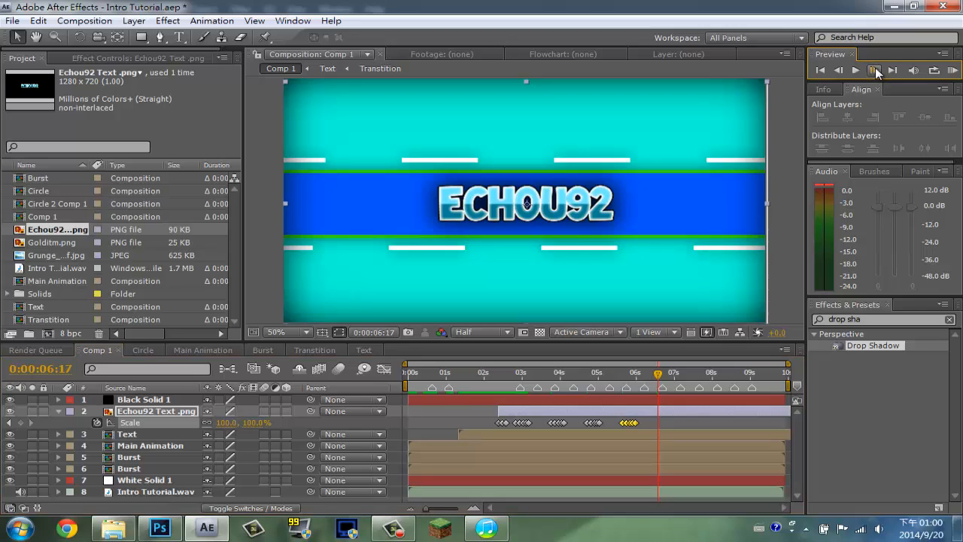
click(875, 69)
click(874, 69)
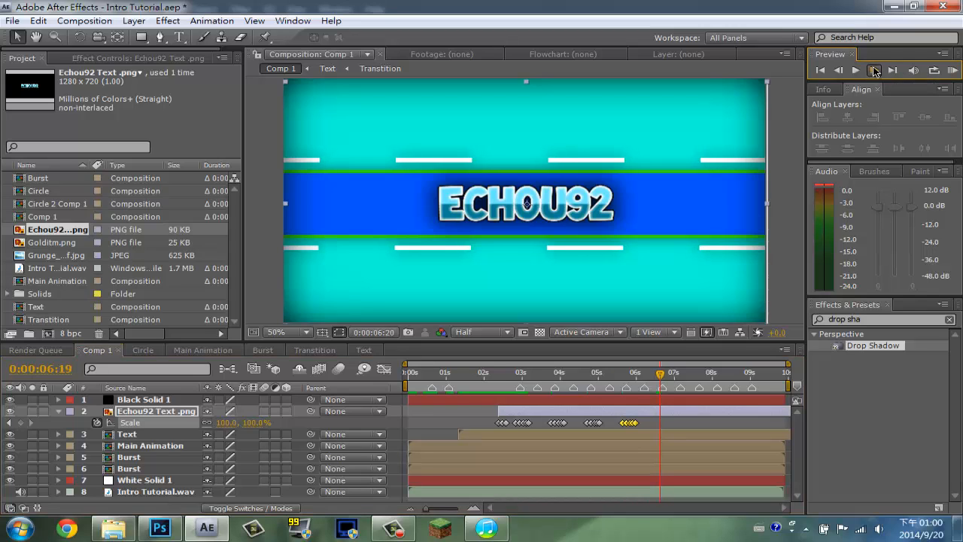
click(874, 70)
click(840, 69)
click(840, 69)
click(840, 69)
key(ctrl+v)
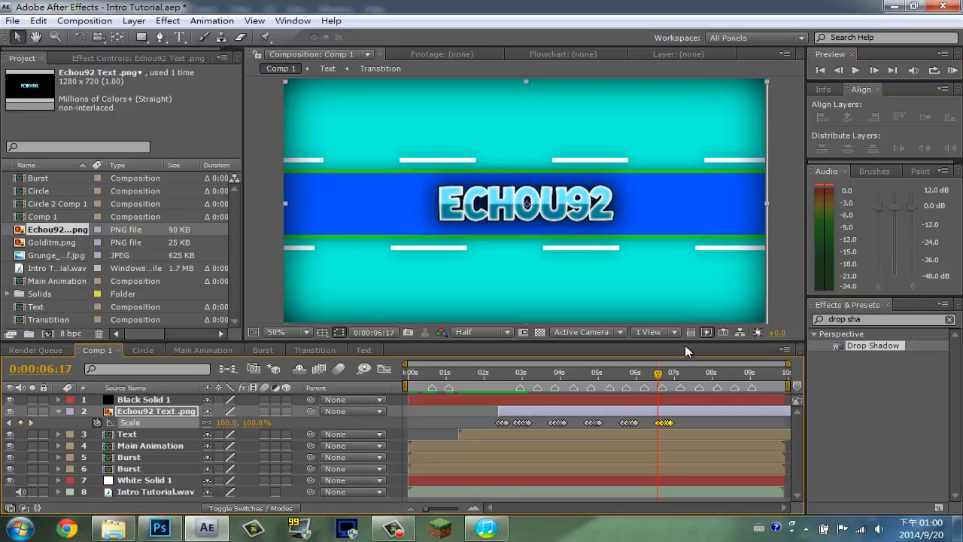
Paste the lettering's Scale pulse keyframes at 0:00:07:17, three frames before the beat marker at 0:00:07:20
drag(658, 374, 700, 374)
click(873, 70)
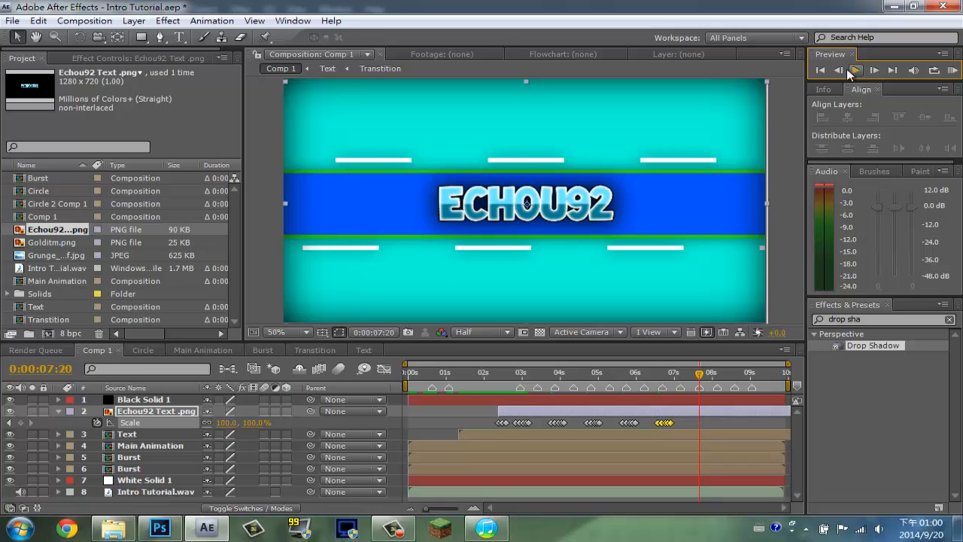
click(838, 70)
click(838, 70)
click(838, 70)
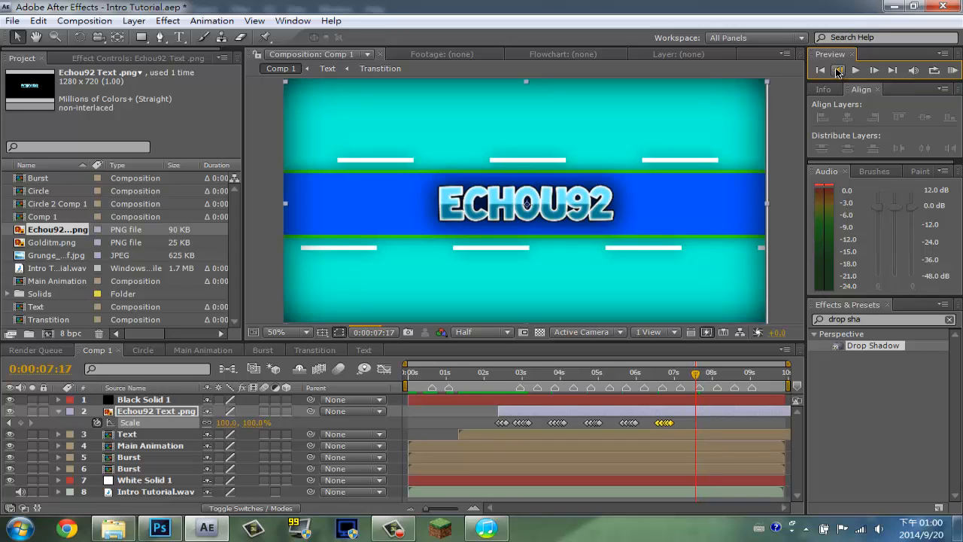
key(ctrl+v)
Paste the Scale pulse keyframes at 0:00:08:14, a few frames before the next second beat marker
drag(695, 371, 735, 374)
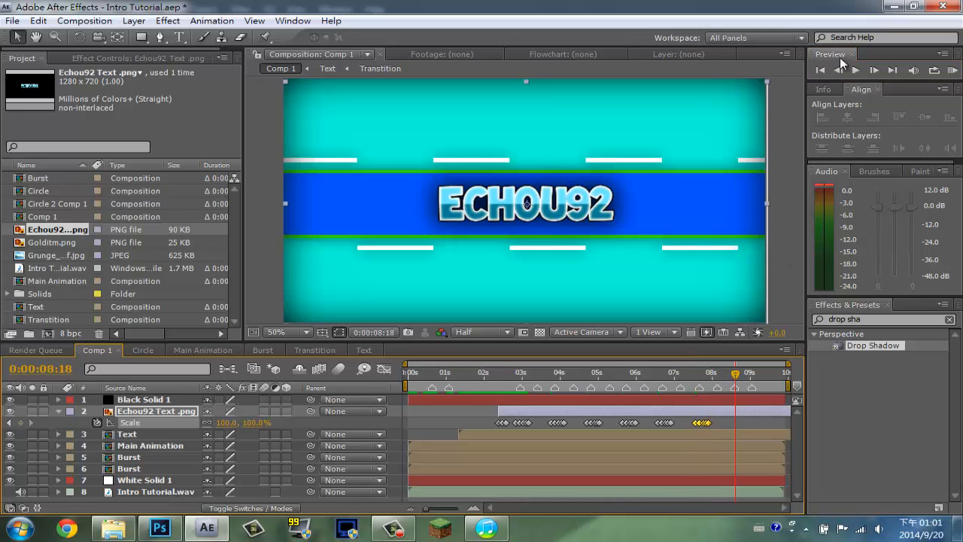
click(840, 70)
click(839, 69)
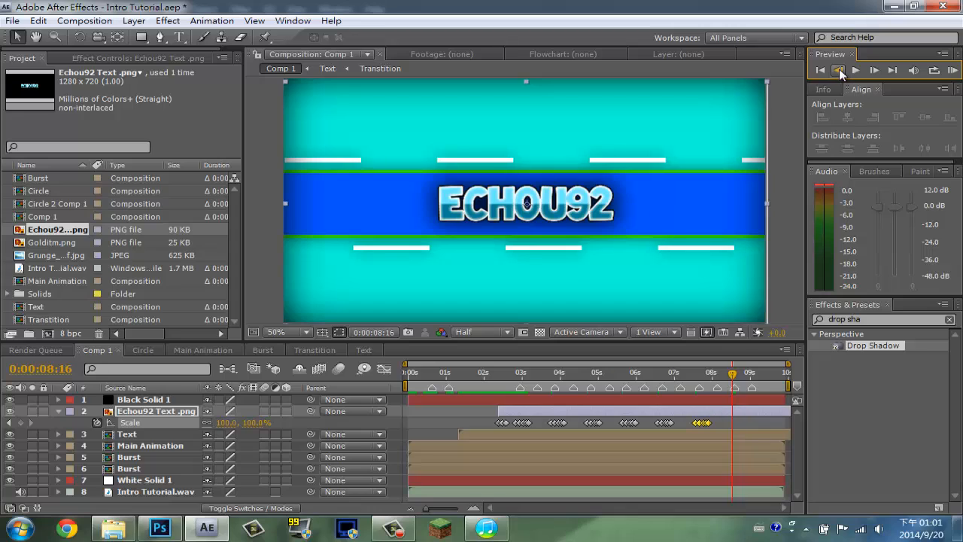
click(839, 70)
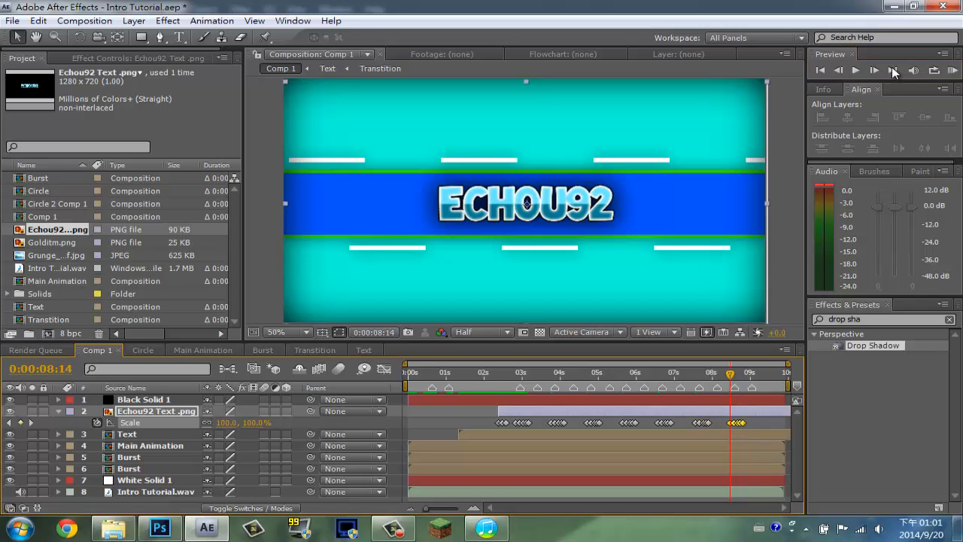
Preview the whole composition with its music to check the pulses, and replay the last second
click(954, 72)
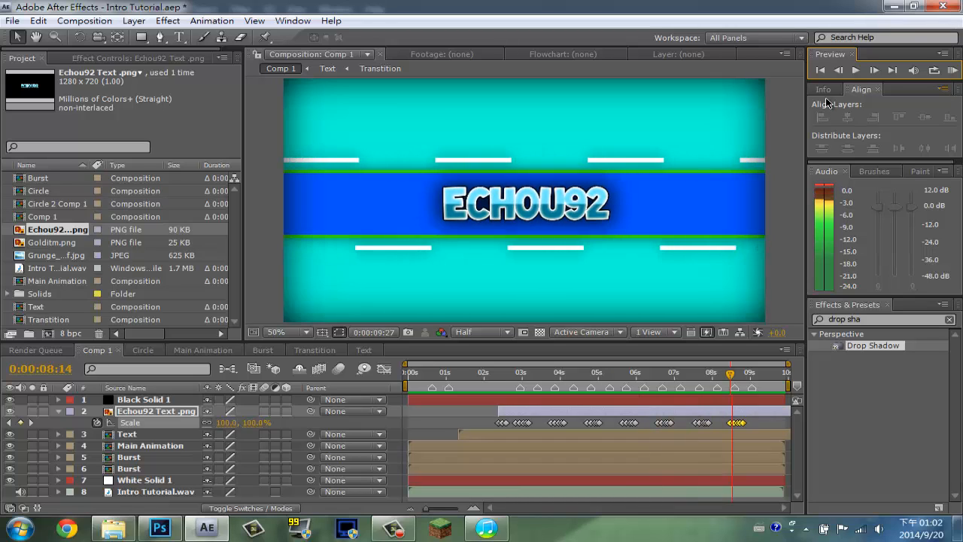
click(857, 69)
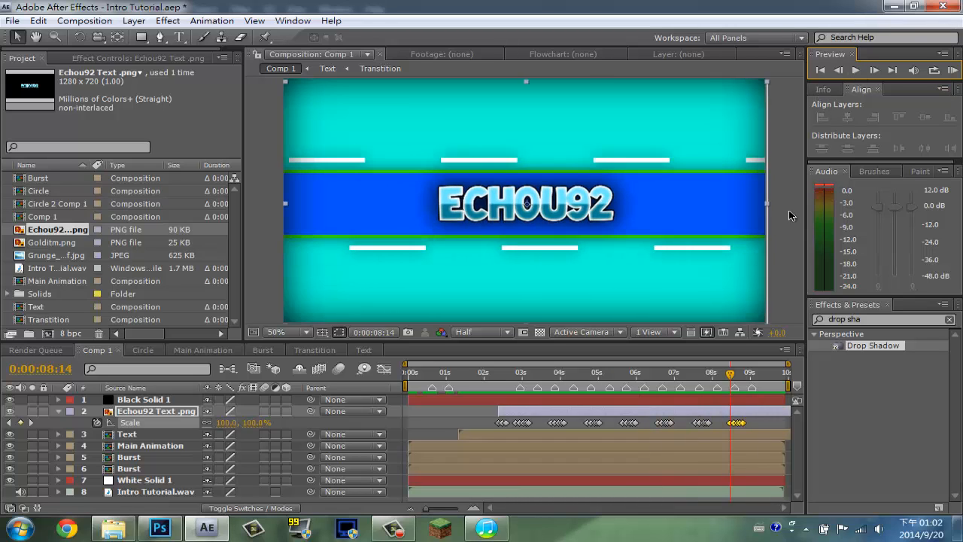
mouse_move(731, 374)
mouse_down()
mouse_move(411, 401)
mouse_move(696, 399)
mouse_move(476, 416)
mouse_move(460, 435)
mouse_move(942, 434)
mouse_move(933, 434)
mouse_up()
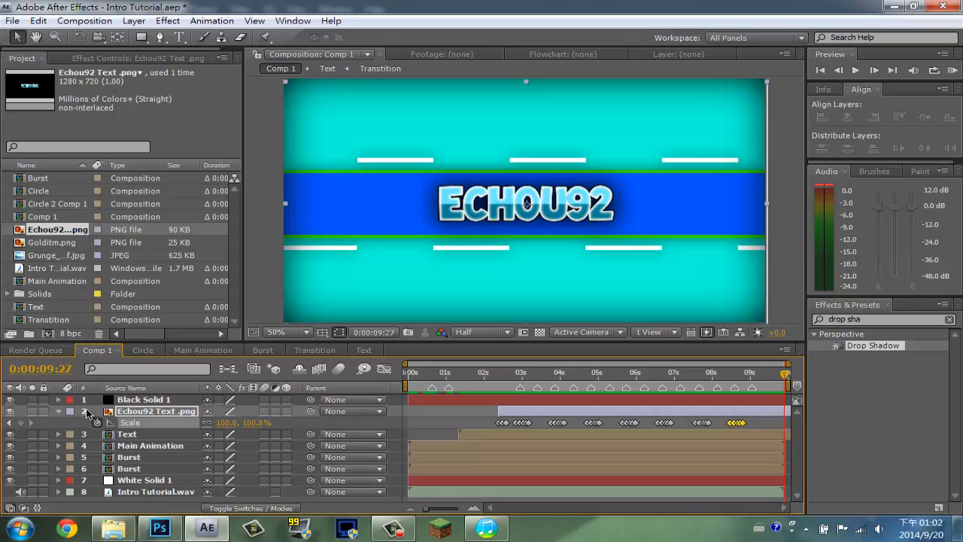
click(58, 410)
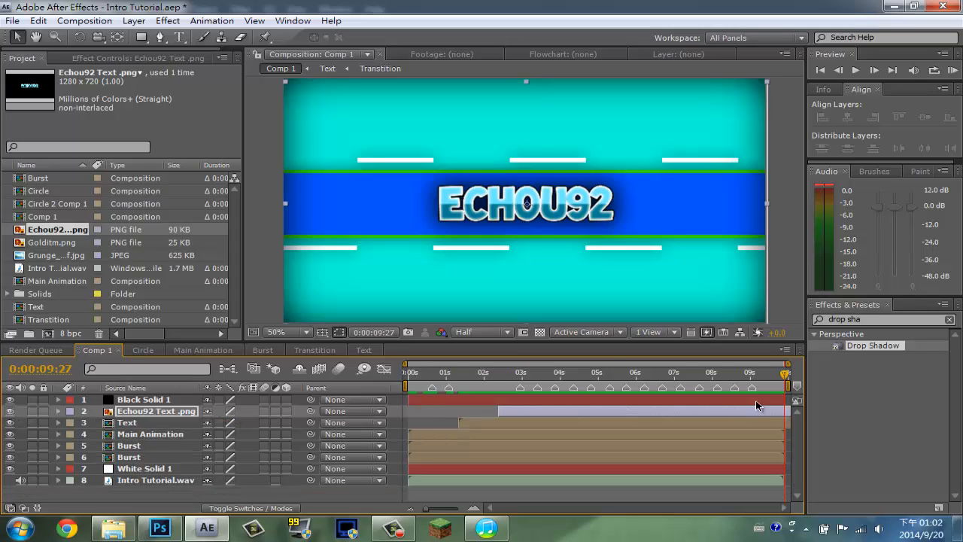
drag(784, 374, 752, 375)
key(space)
Keyframe the Audio Levels of Intro Tutorial.wav at -48 dB at 0:00:09:26
click(138, 481)
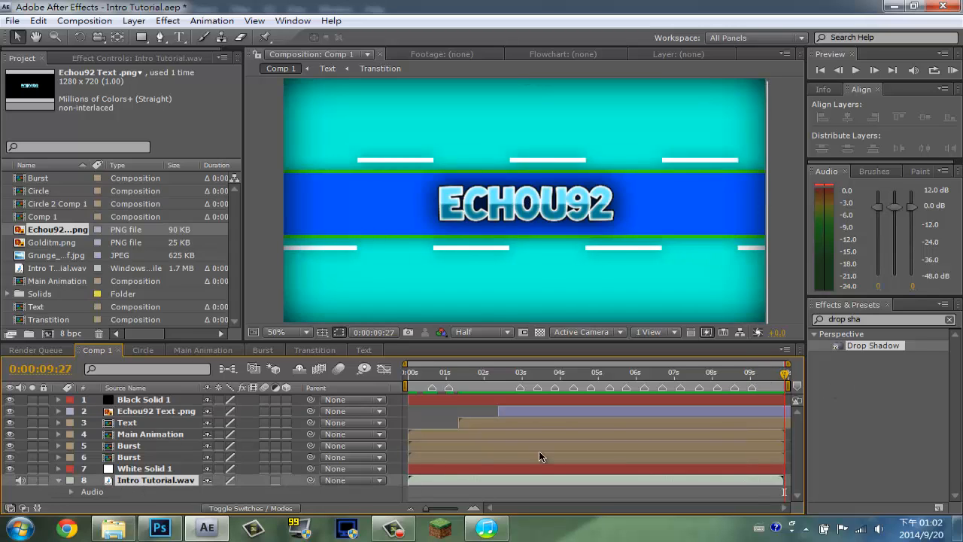
click(841, 69)
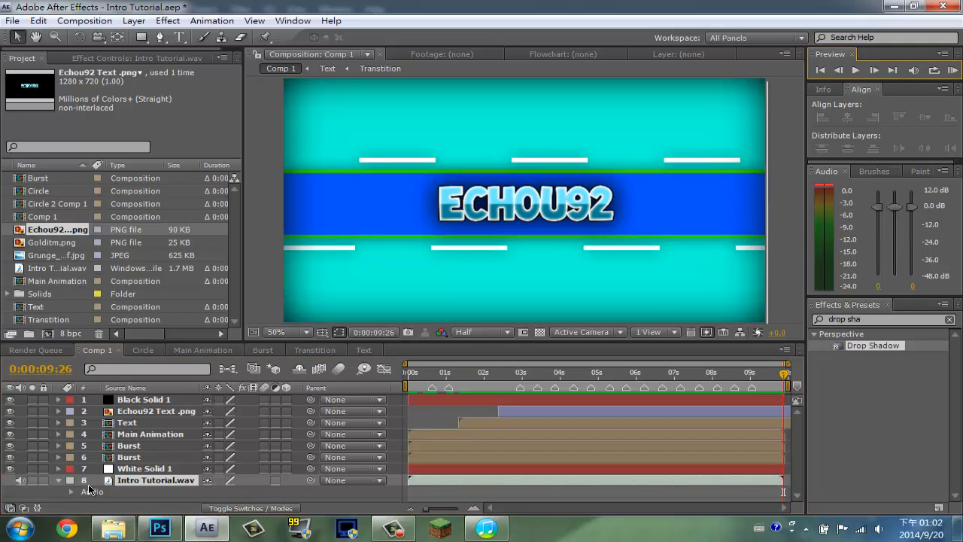
click(72, 493)
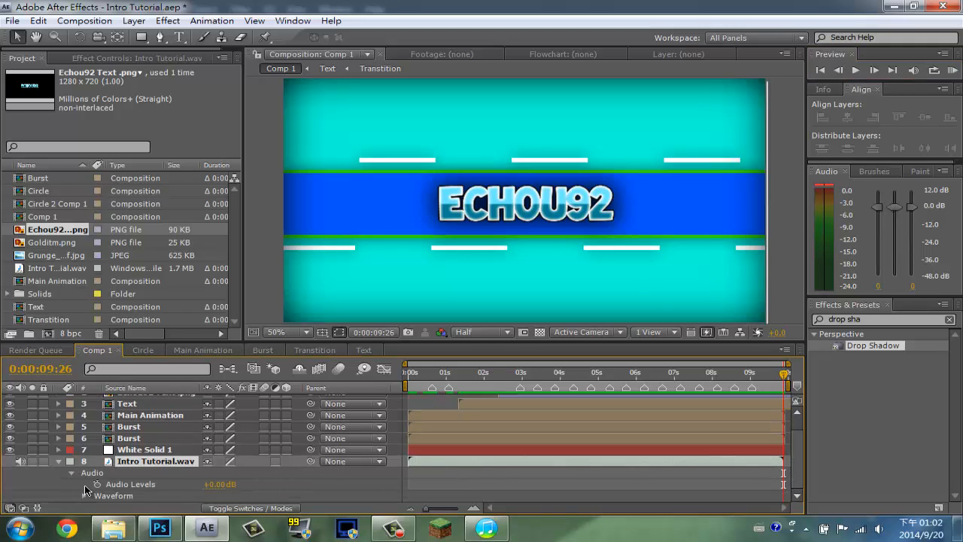
drag(203, 486, 31, 499)
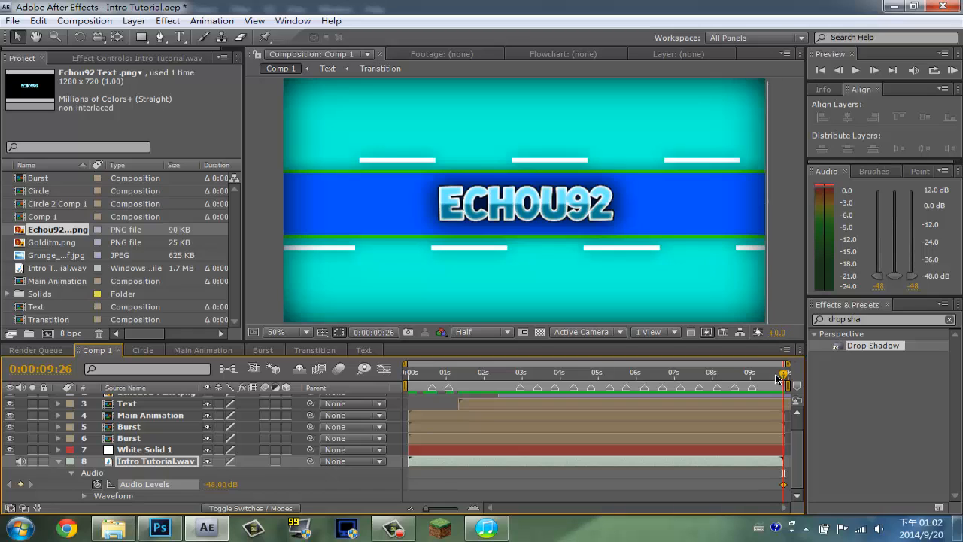
Add an Audio Levels keyframe of 0 dB at 0:00:09:13 on the music layer to start the fade-out
drag(783, 378, 774, 375)
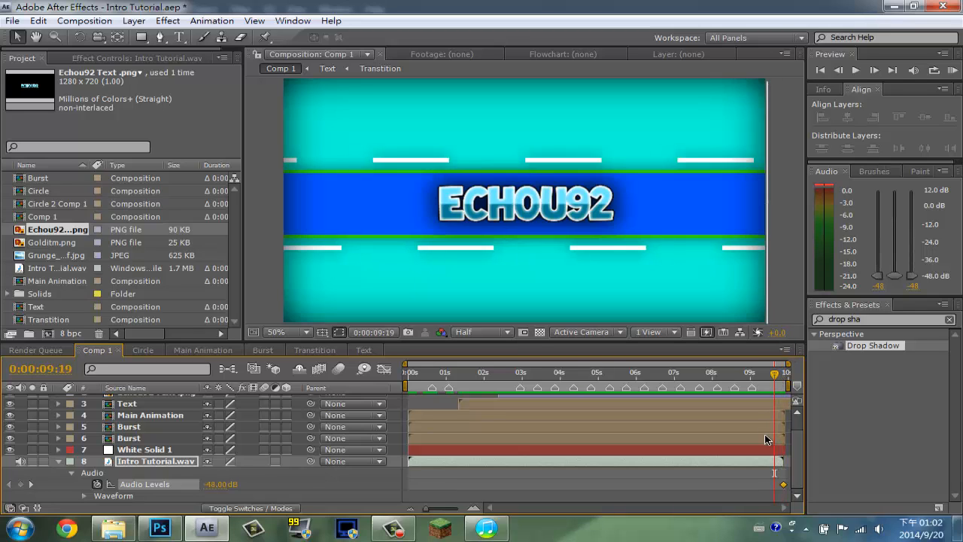
scroll(763, 443, up, 1)
scroll(763, 437, down, 1)
scroll(761, 434, up, 1)
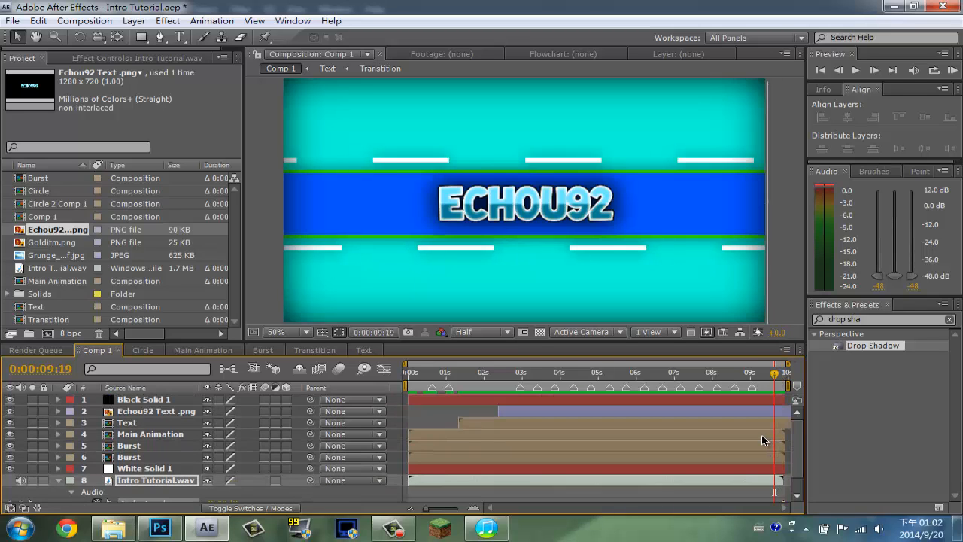
scroll(760, 441, down, 1)
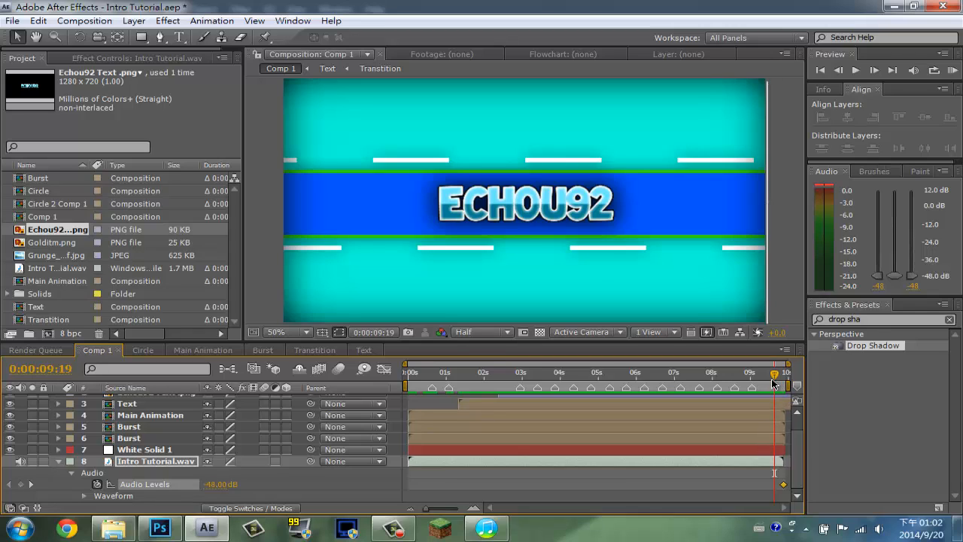
drag(775, 377, 767, 384)
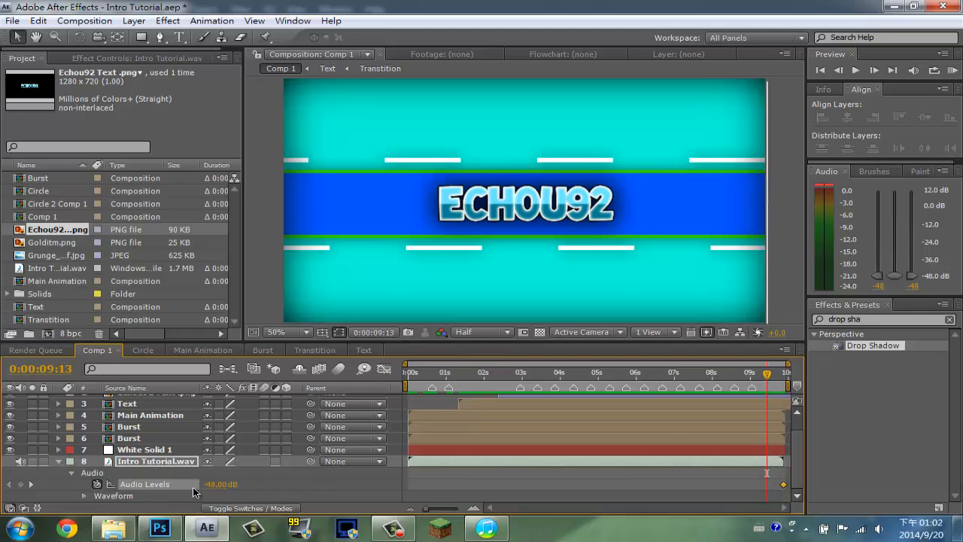
click(213, 484)
text(0)
key(Return)
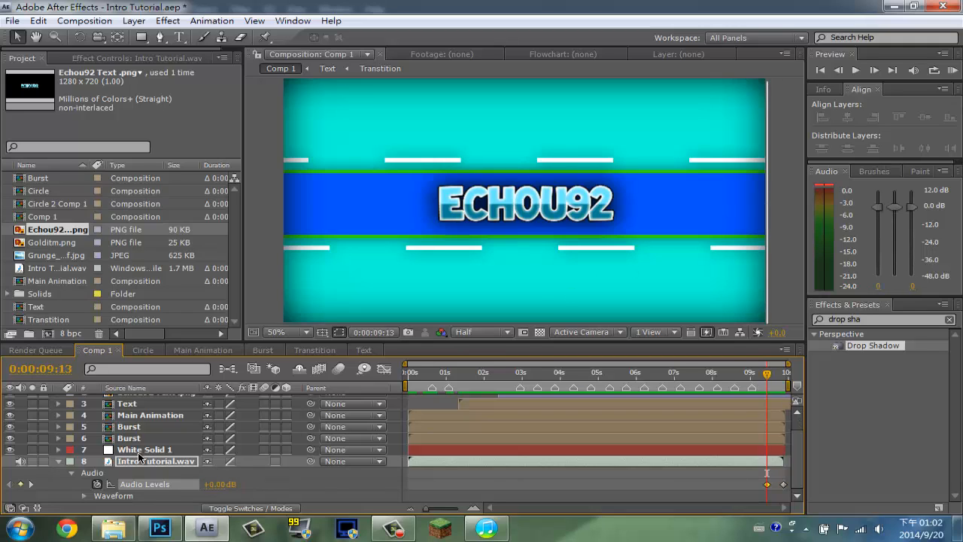
click(59, 461)
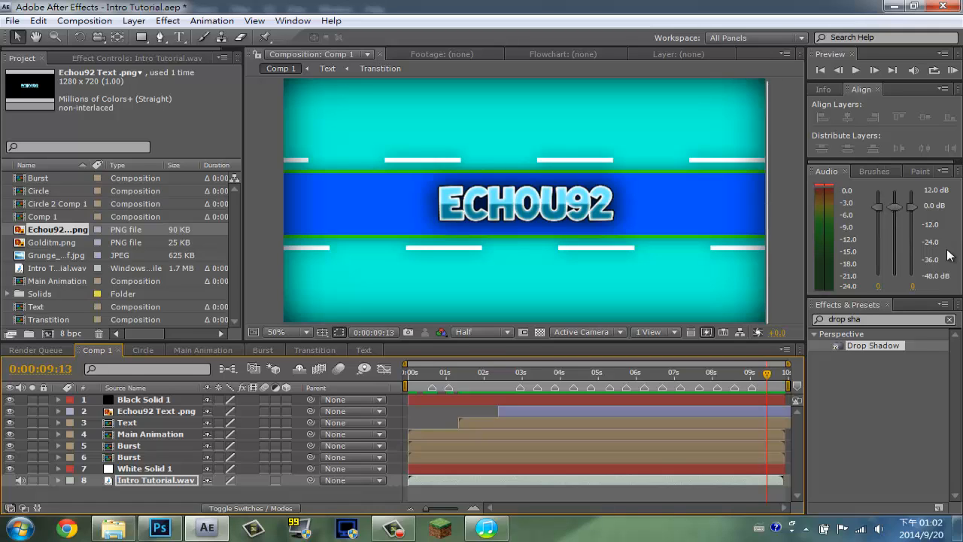
Create a new 1280 x 720 solid in black (000000) above all layers in Comp 1
right_click(155, 491)
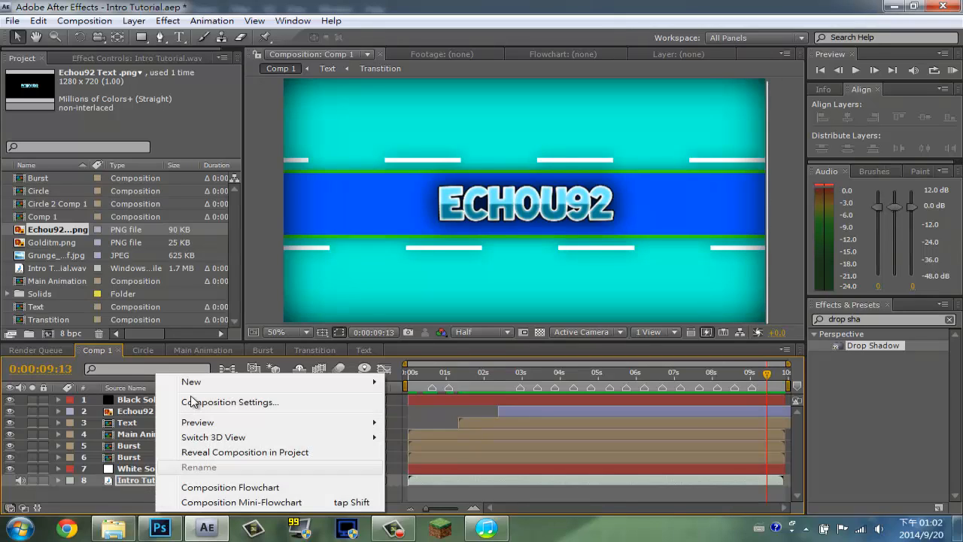
mouse_move(251, 381)
click(427, 418)
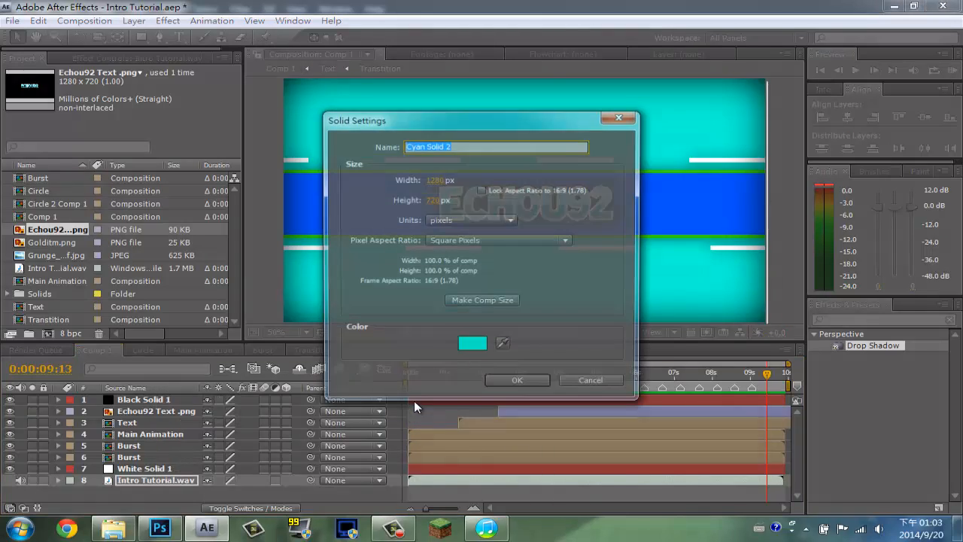
click(482, 341)
drag(433, 344, 221, 360)
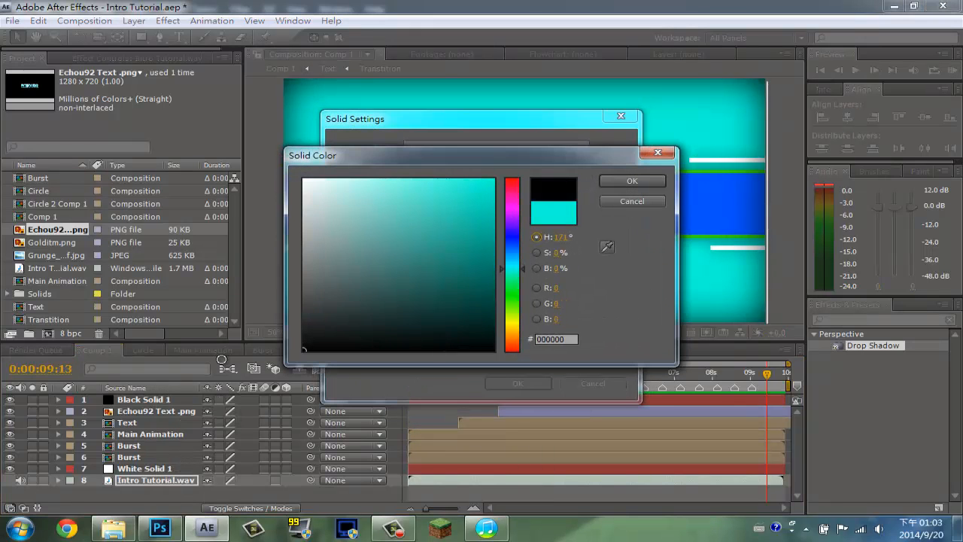
key(Return)
click(543, 384)
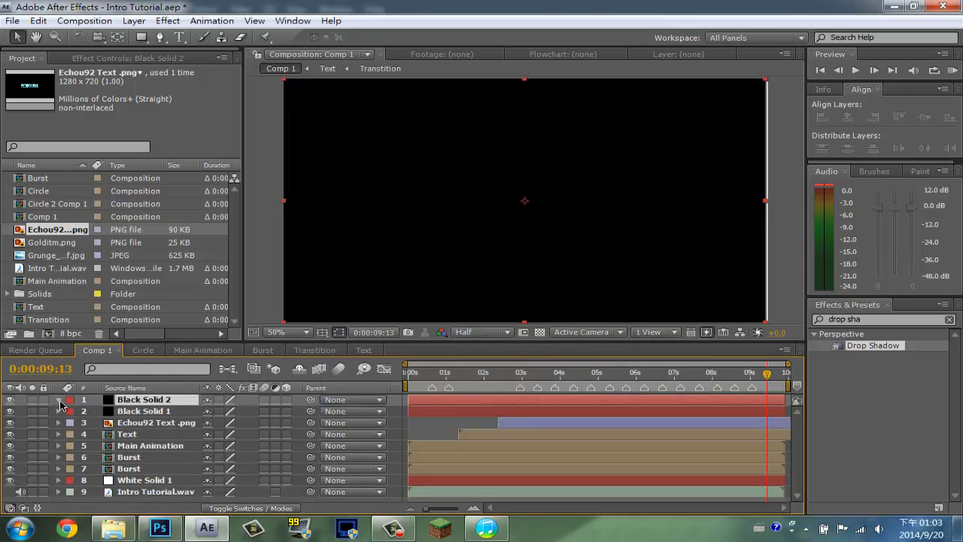
Keyframe the new black solid's Opacity at 0% at 0:00:09:13
click(59, 400)
click(72, 412)
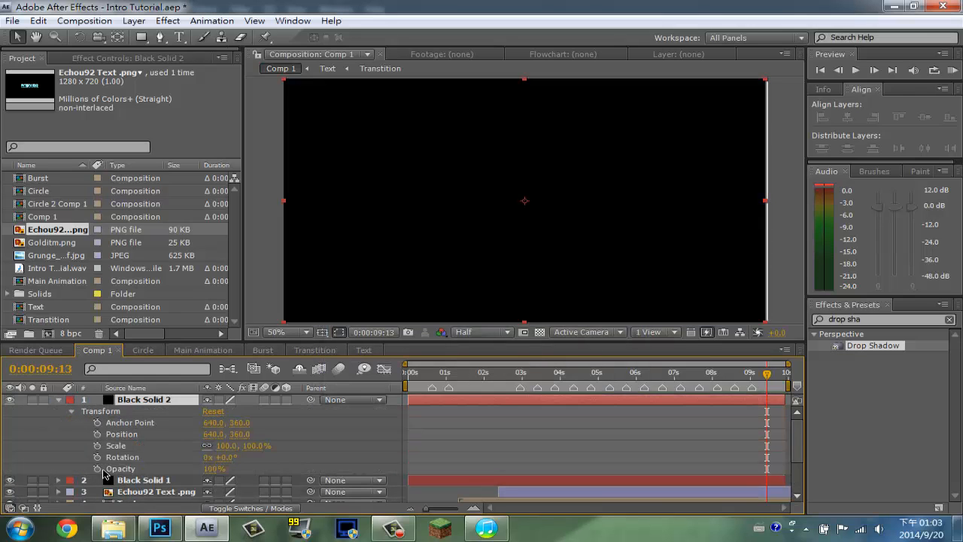
click(97, 468)
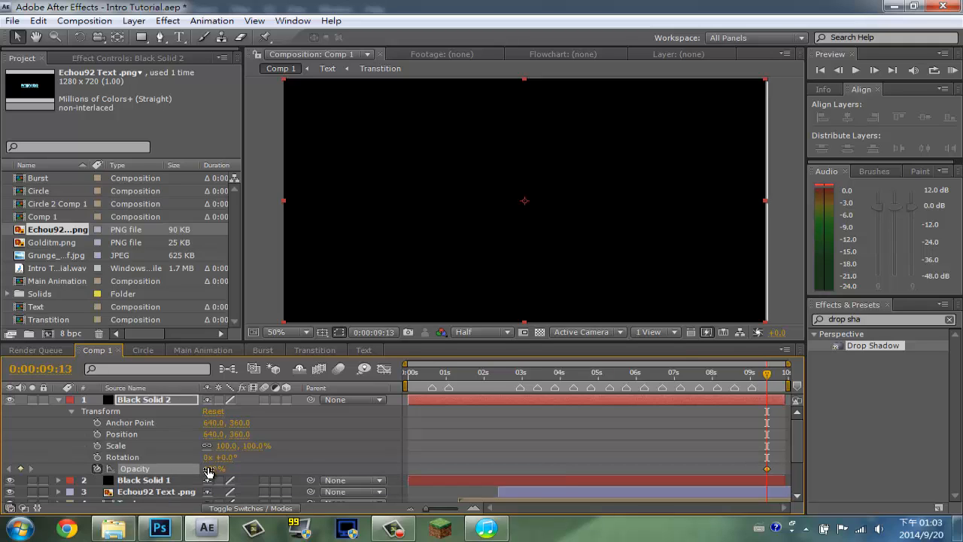
click(210, 469)
text(0)
key(Return)
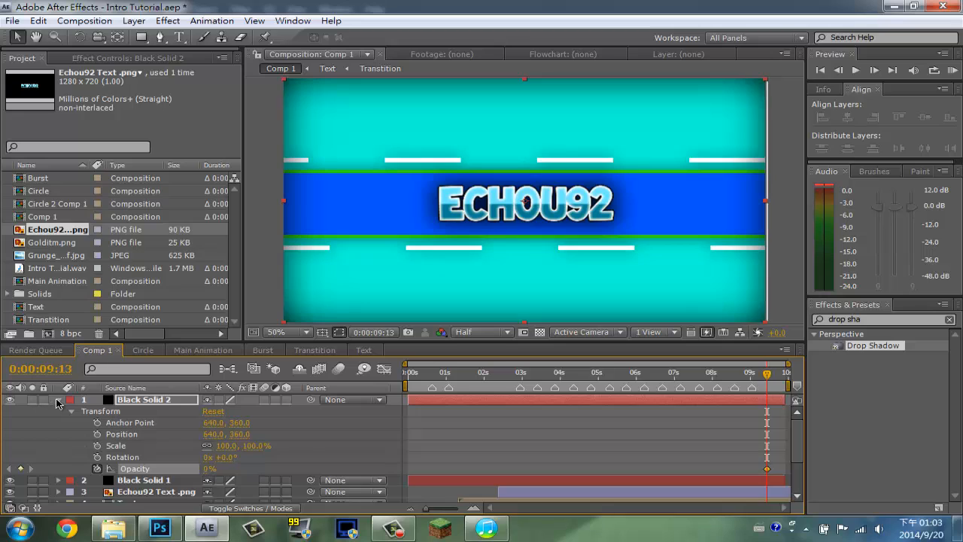
click(58, 400)
Add an Opacity keyframe of 100% at 0:00:09:26 on the new black solid to complete the fade to black
drag(768, 376, 804, 373)
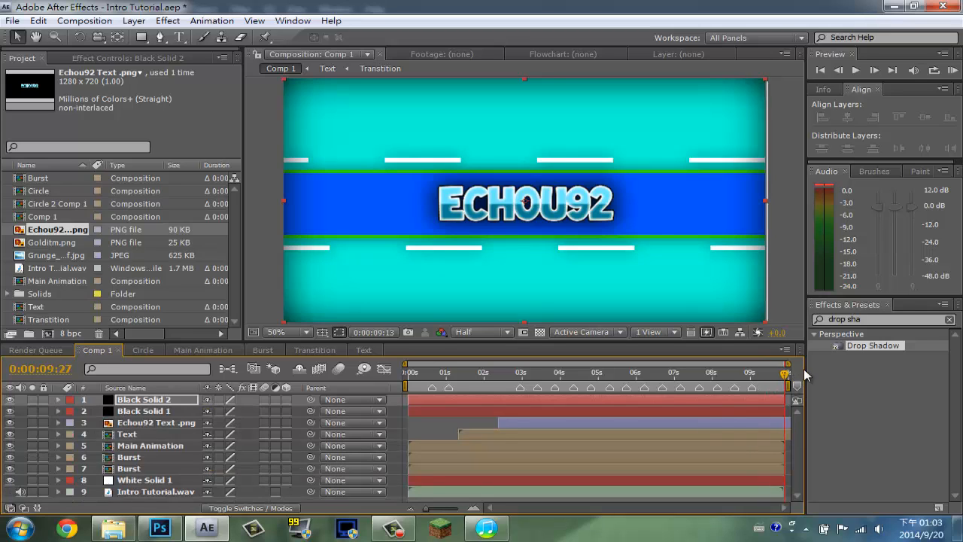
click(840, 71)
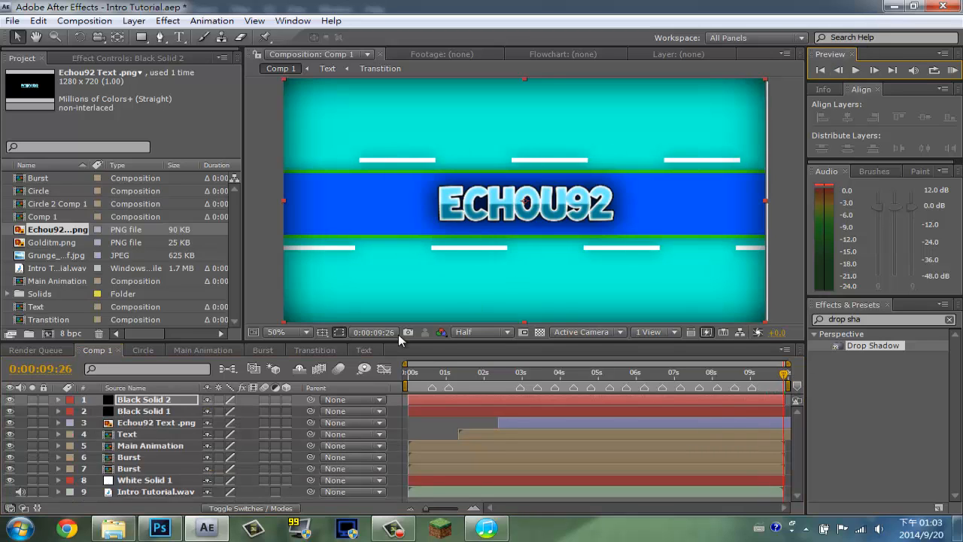
click(137, 402)
key(t)
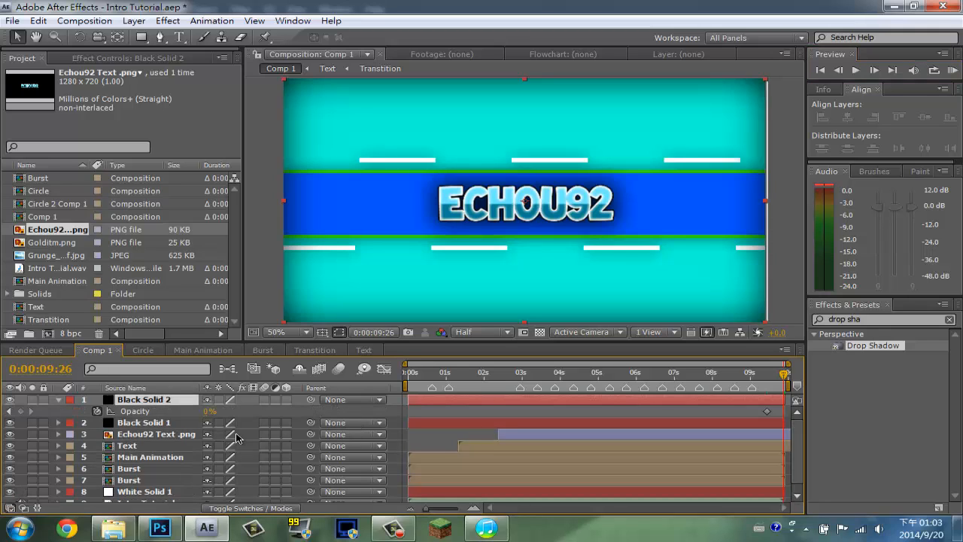
click(209, 412)
text(100)
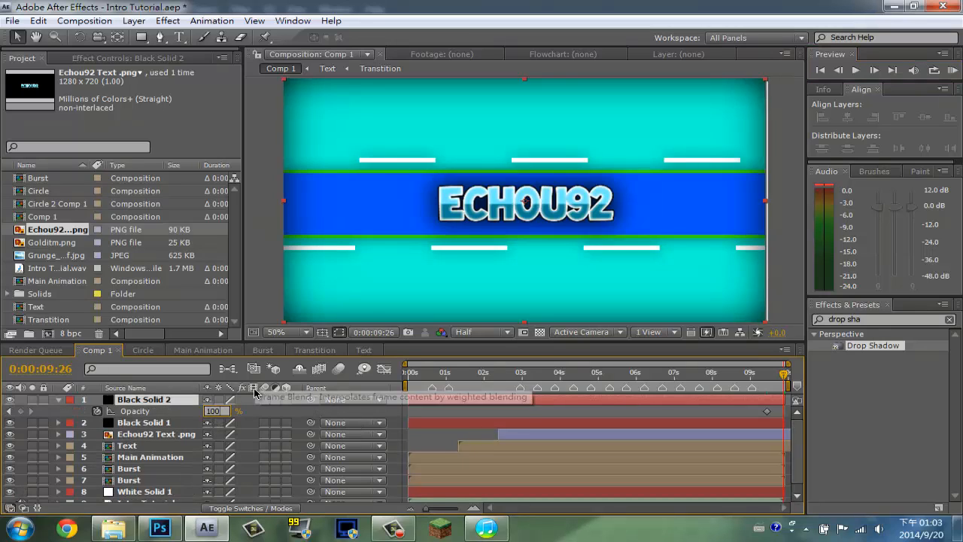
key(Return)
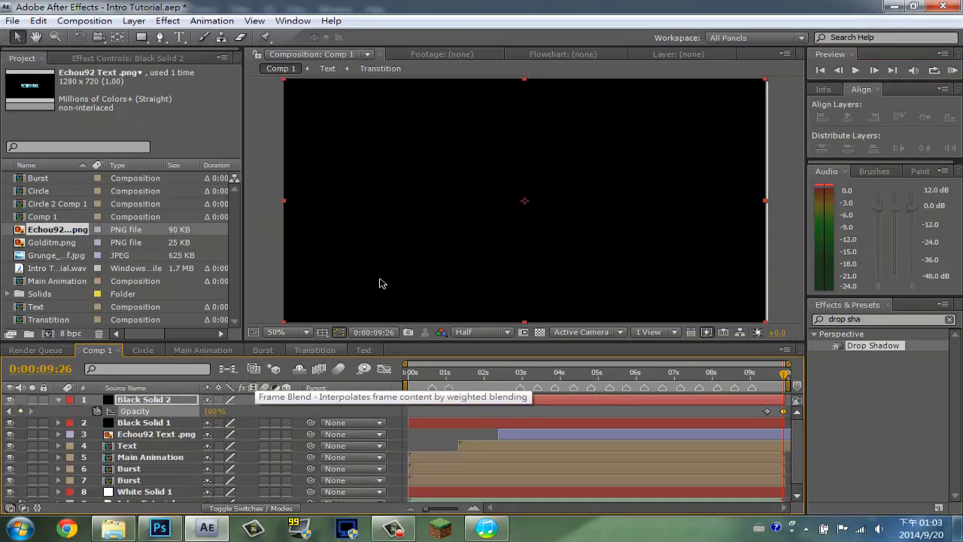
Preview the composition with its fade-out, and collapse the top black solid's properties
click(953, 71)
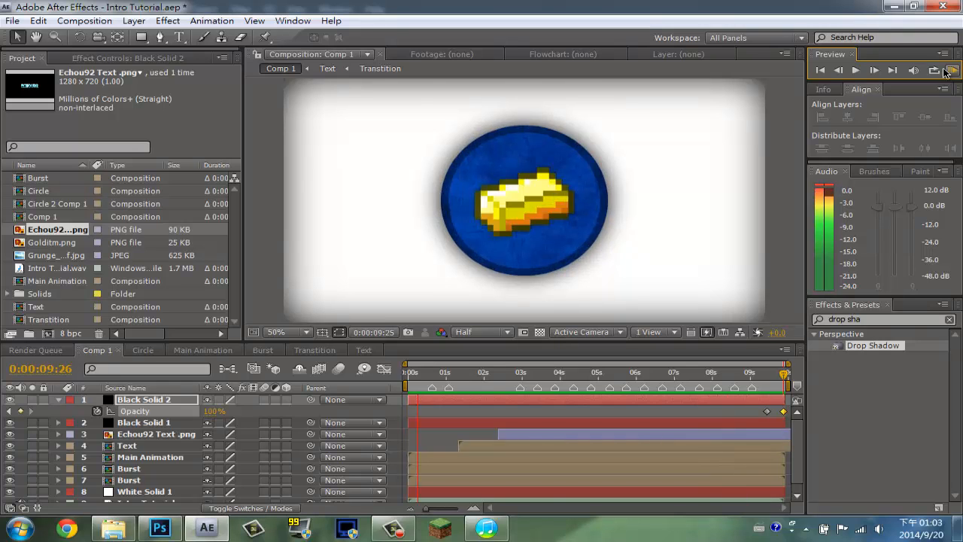
click(856, 70)
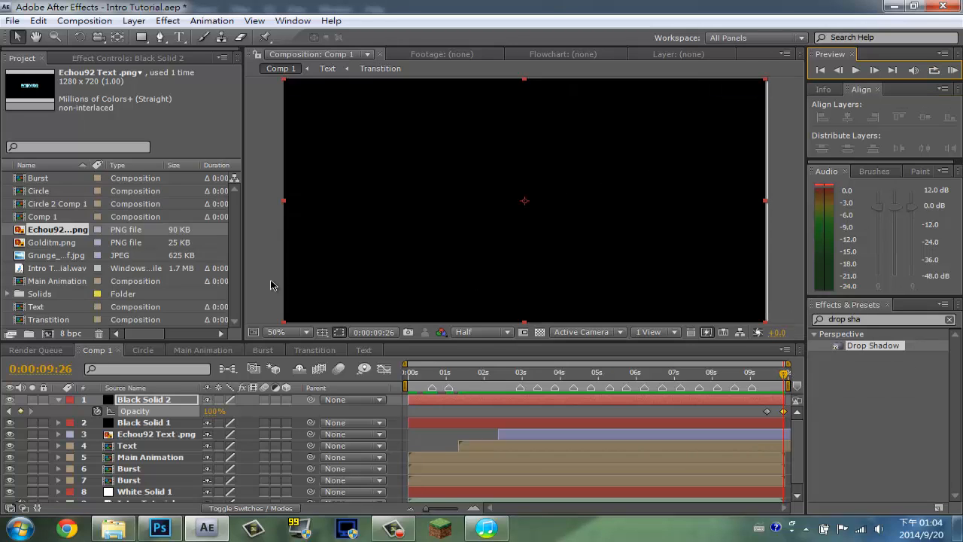
click(132, 468)
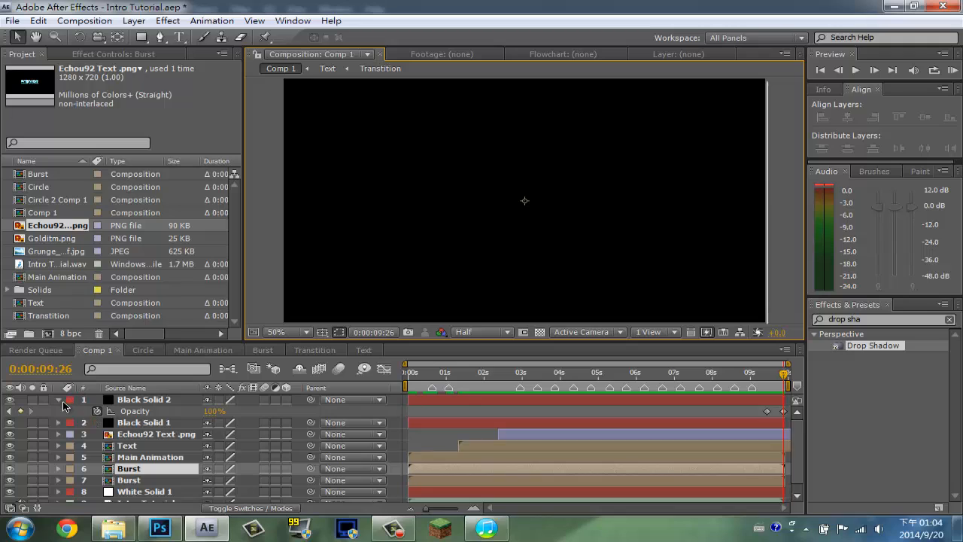
click(59, 401)
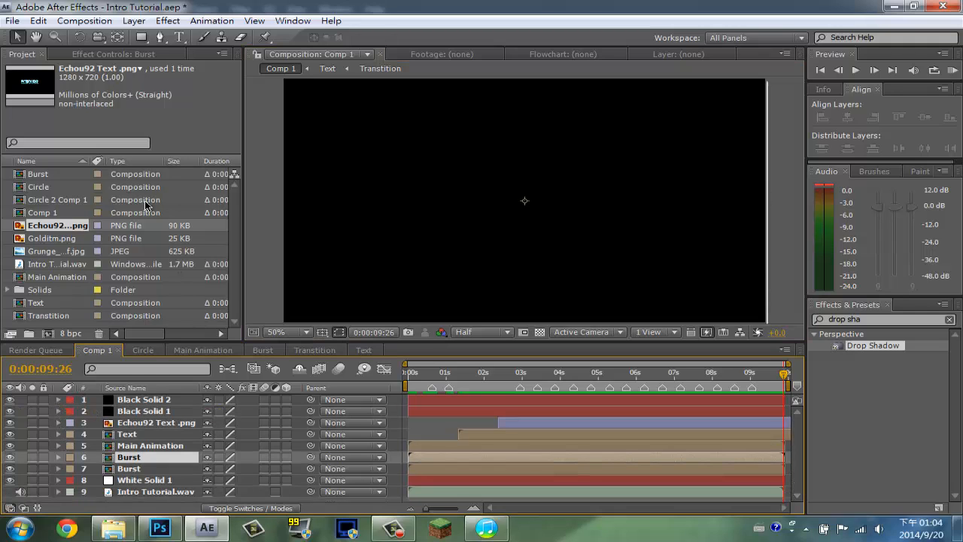
Add Comp 1 to the render queue and show its render settings
click(94, 24)
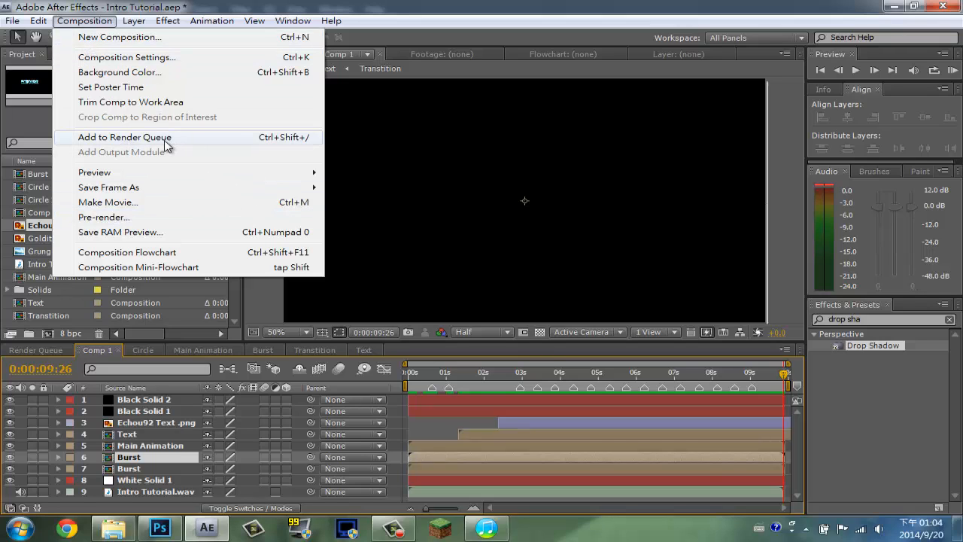
click(276, 146)
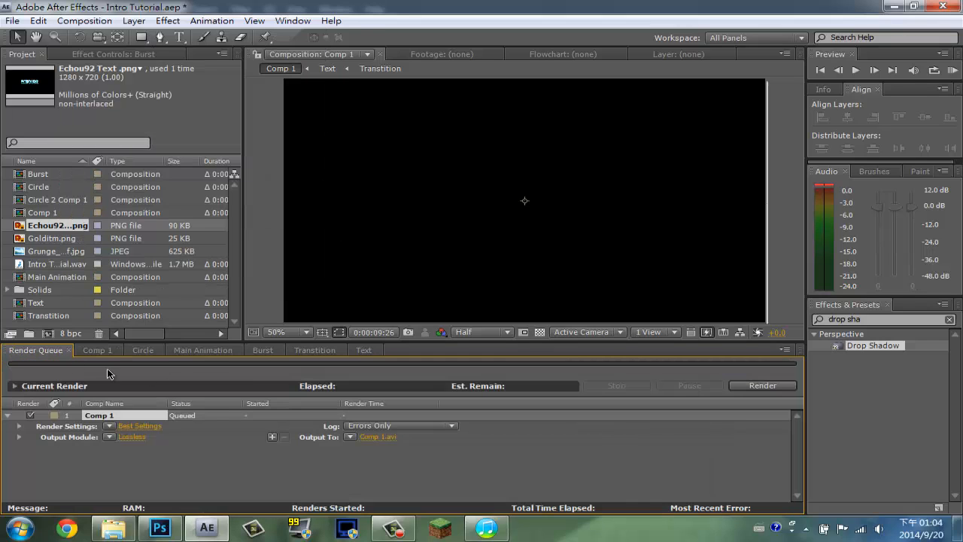
click(90, 348)
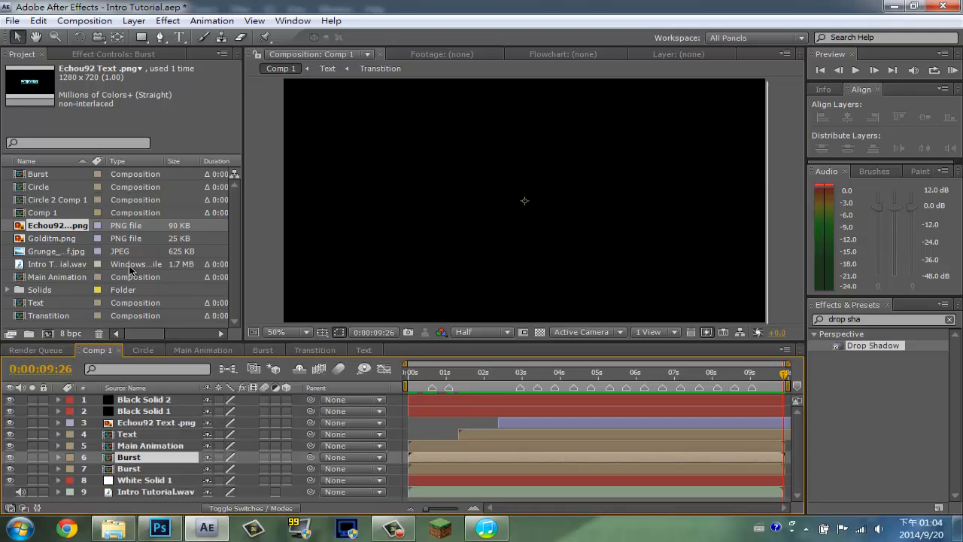
click(37, 350)
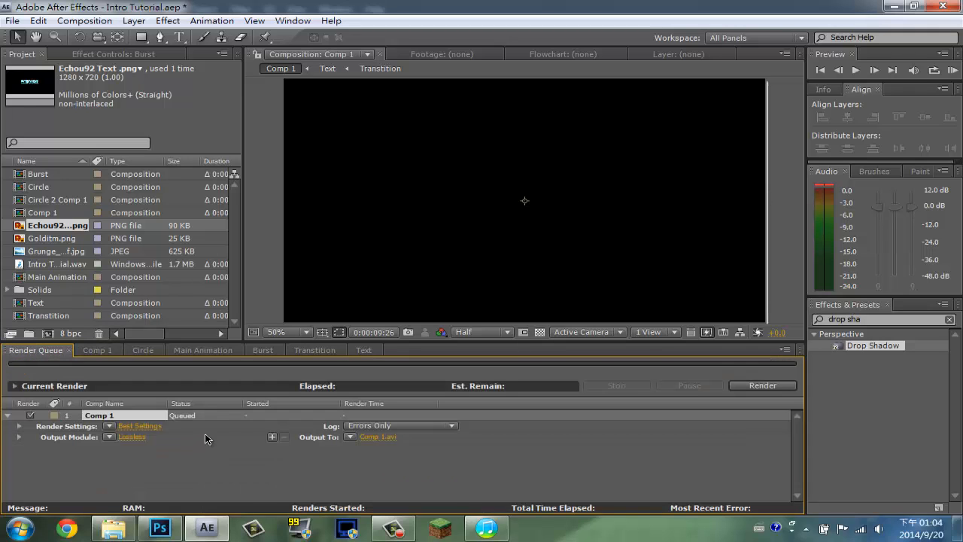
Set the Comp 1 render output to a Video For Windows file named Intro Tutorial on the desktop
click(375, 437)
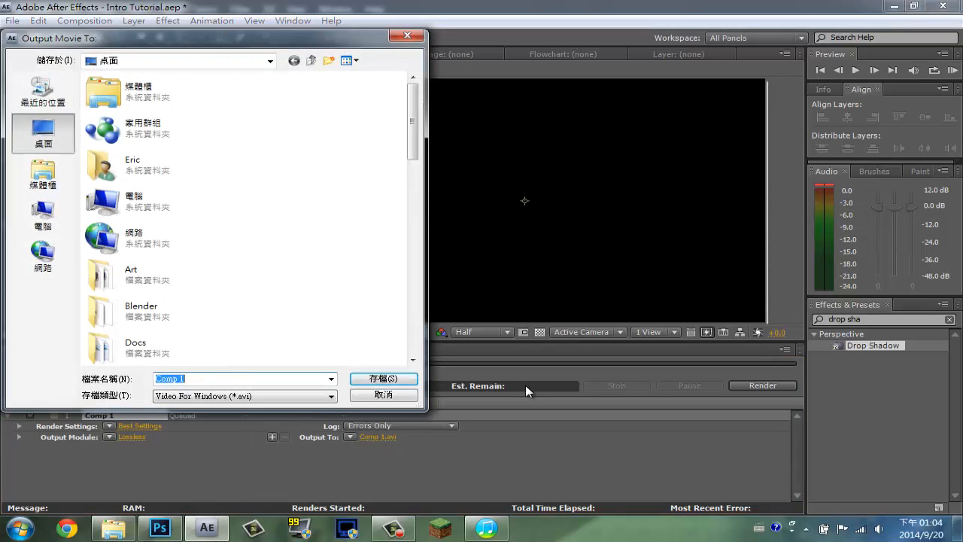
text(Intro)
key(BackSpace)
key(BackSpace)
key(BackSpace)
key(BackSpace)
key(BackSpace)
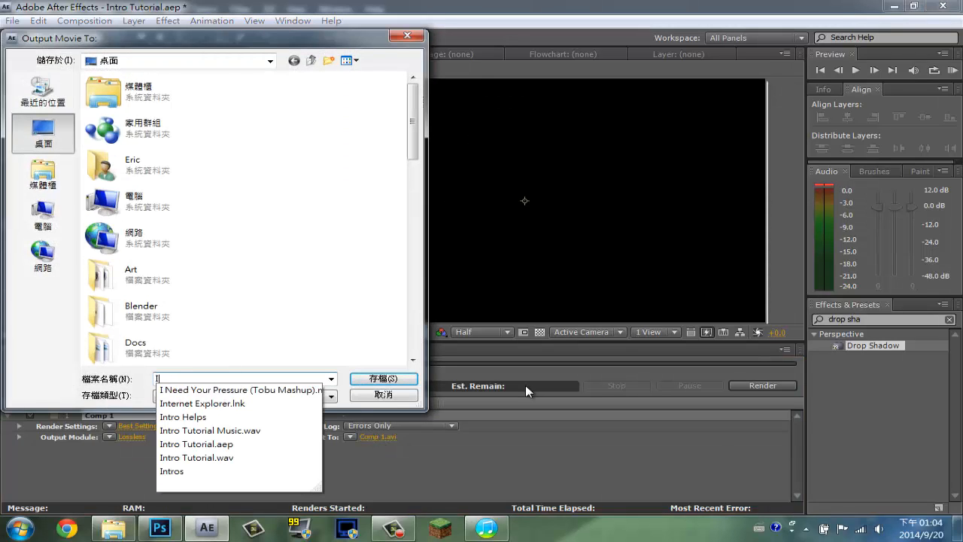
text(ntro T)
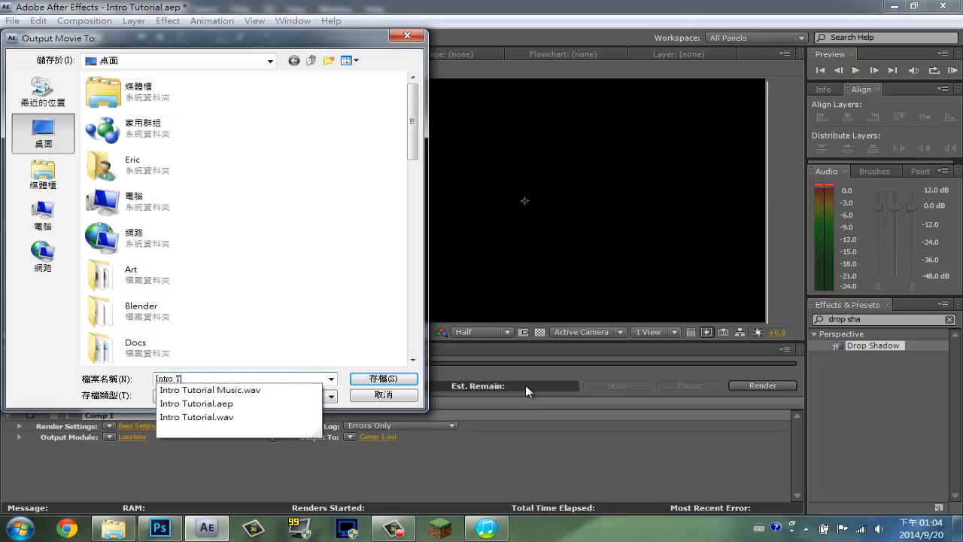
text(utorial)
click(405, 379)
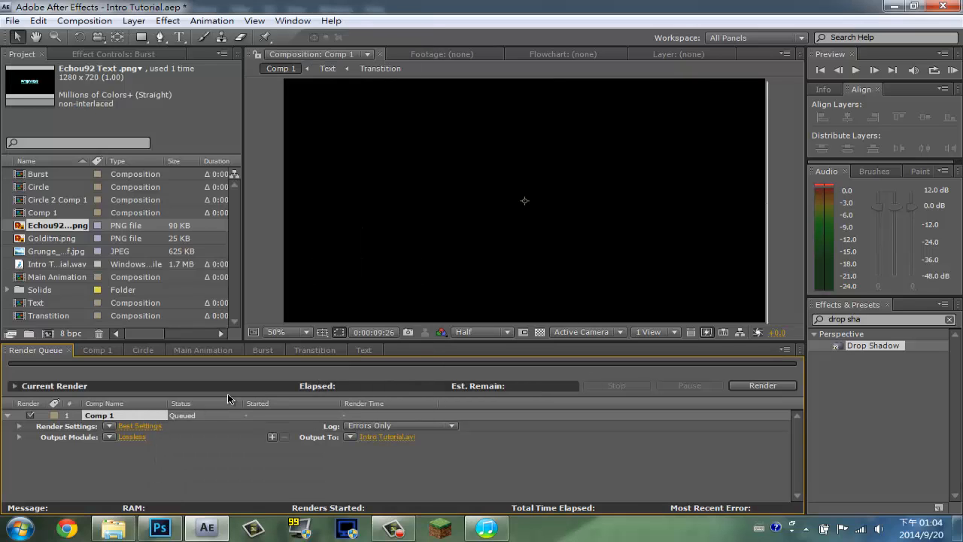
Enable audio output in the Lossless output module and keep the format as Video For Windows
click(132, 437)
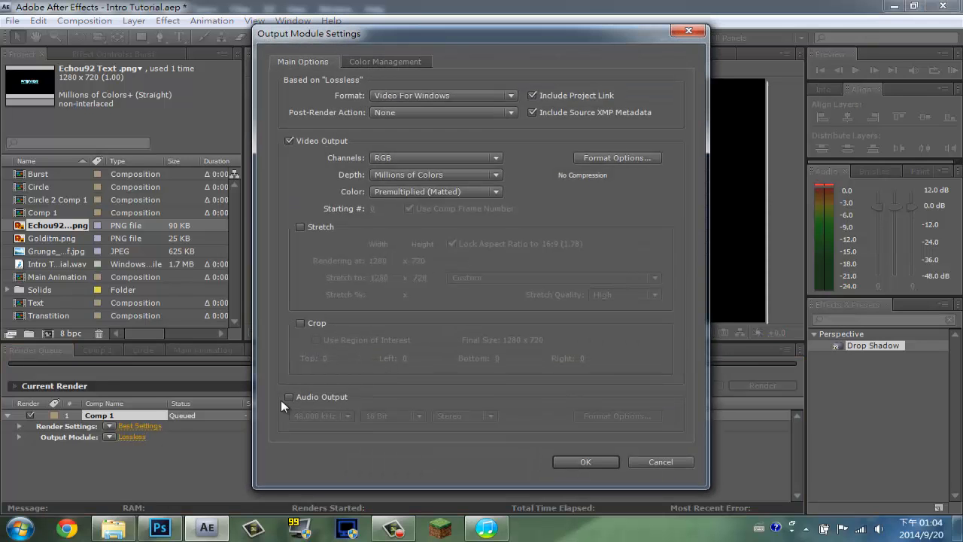
click(289, 398)
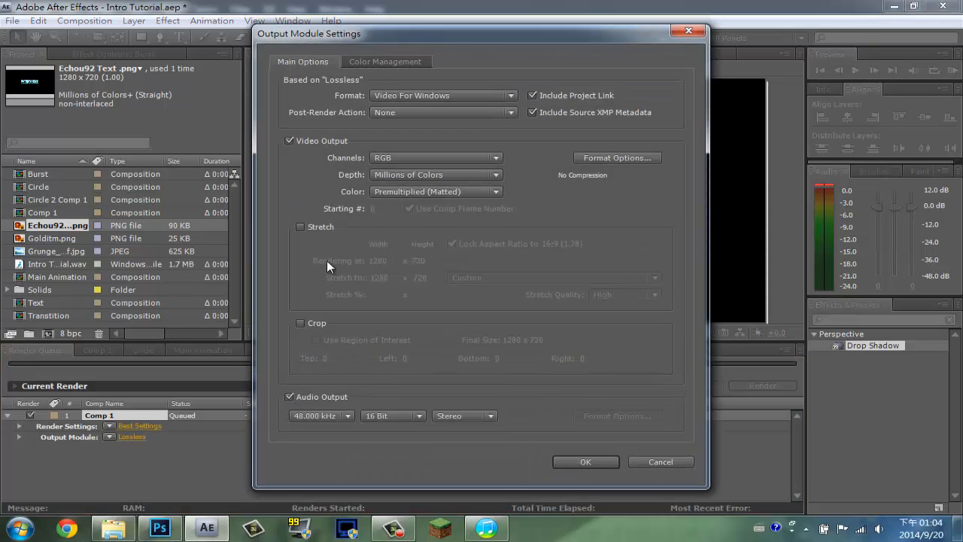
click(457, 99)
click(475, 96)
click(474, 98)
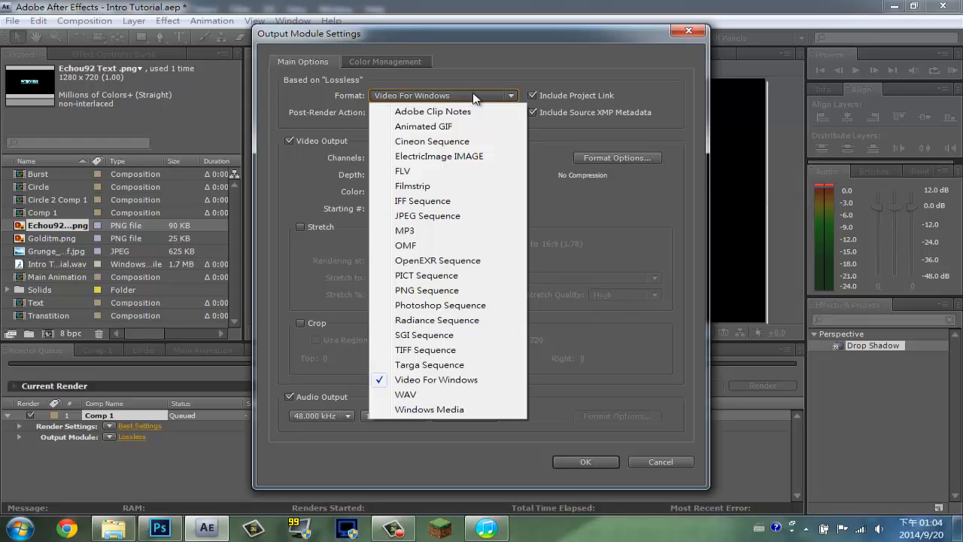
click(475, 95)
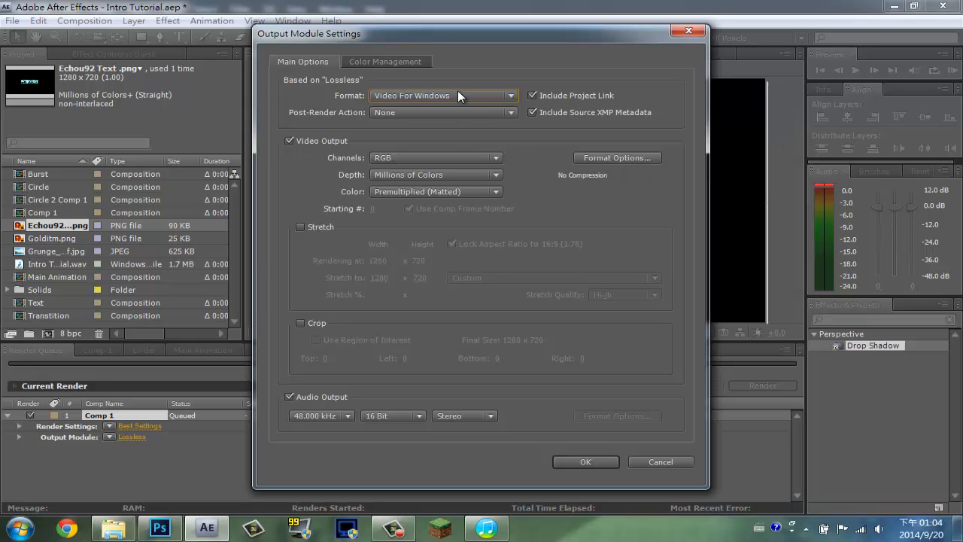
click(475, 94)
click(455, 93)
Set the video compressor to Lagarith Lossless Codec in YV12 mode with multithreading, and accept the output module settings
click(636, 156)
click(345, 87)
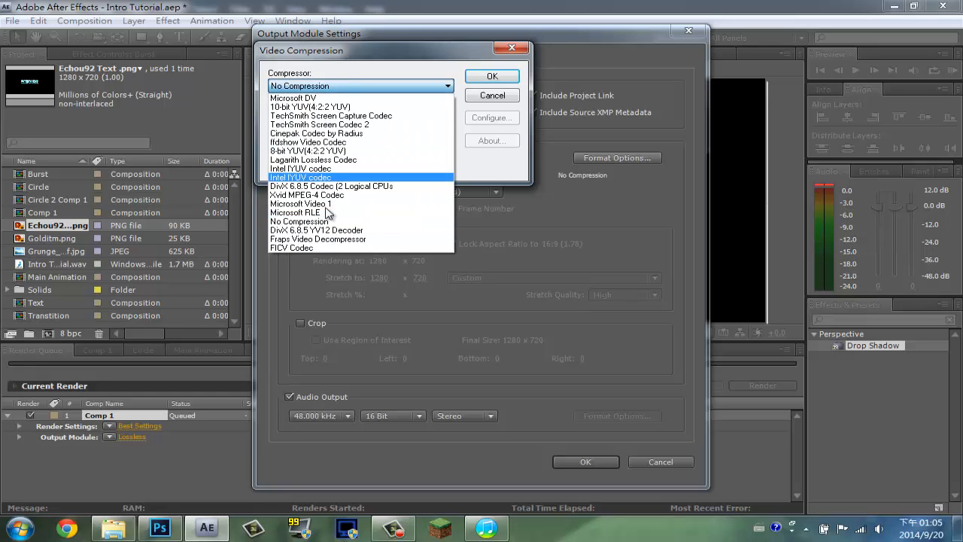
click(326, 160)
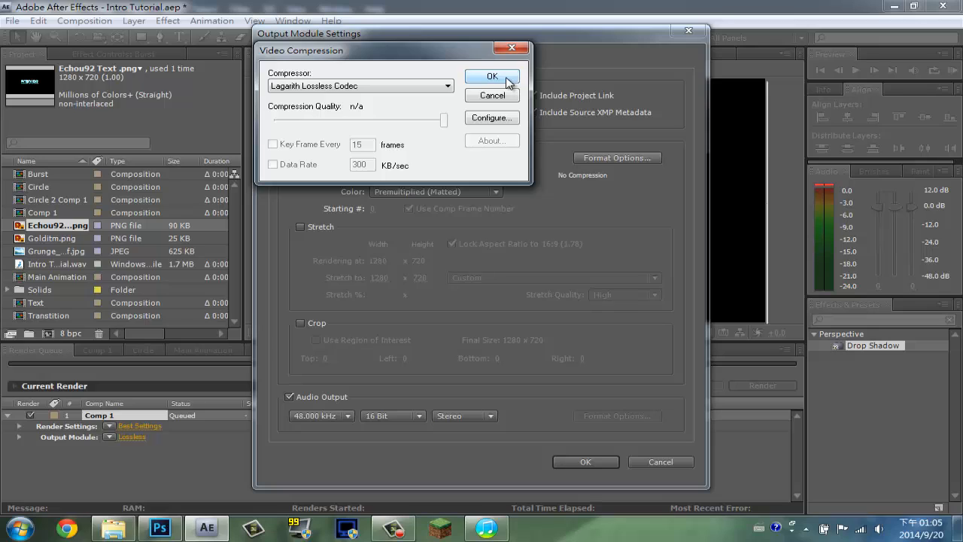
click(492, 118)
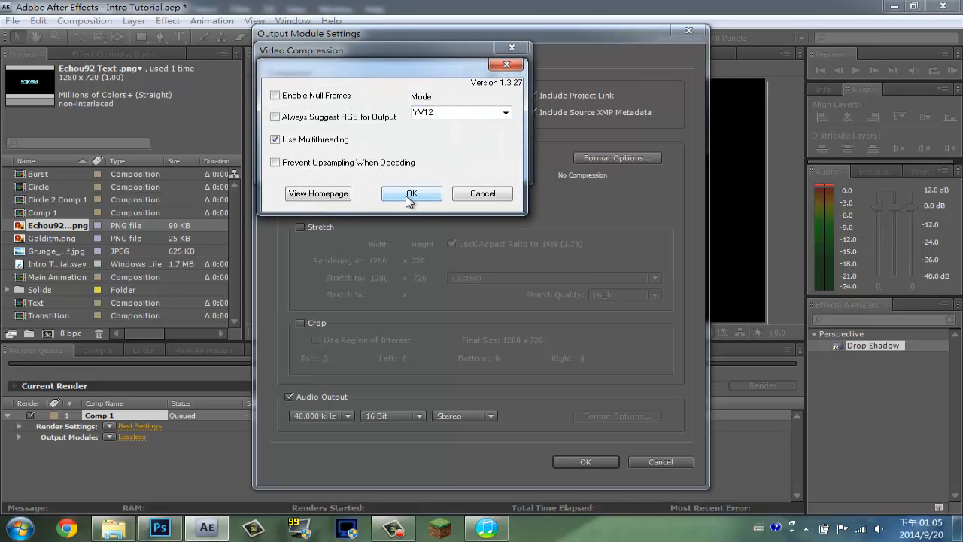
click(412, 197)
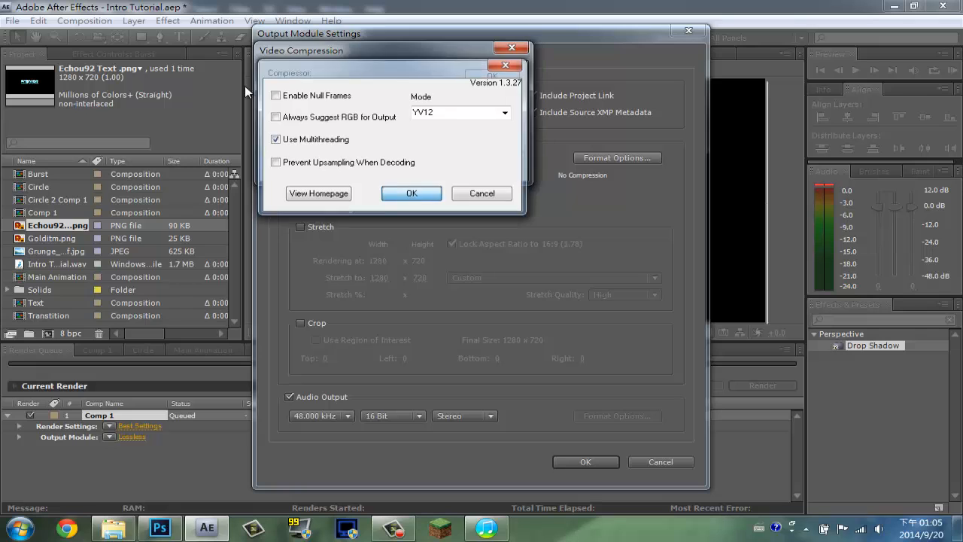
click(479, 82)
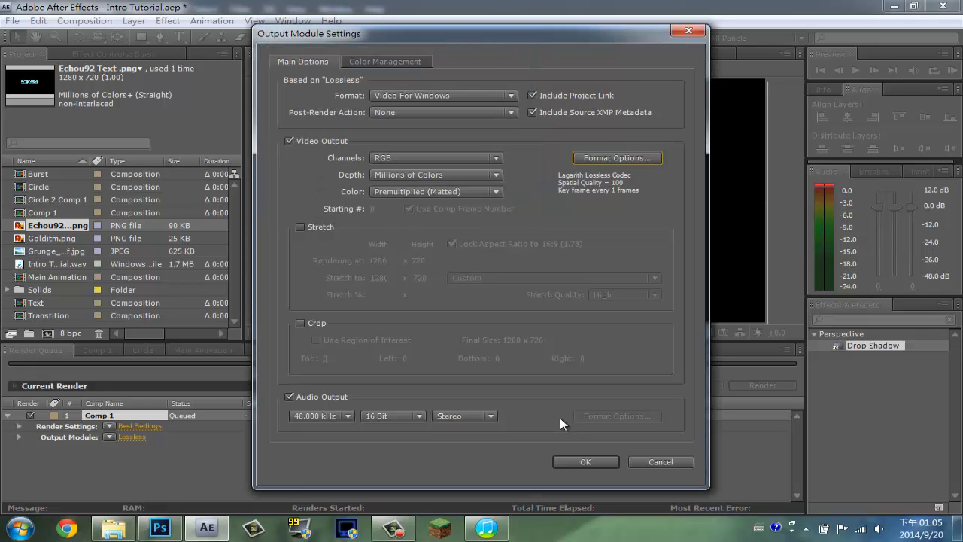
click(573, 461)
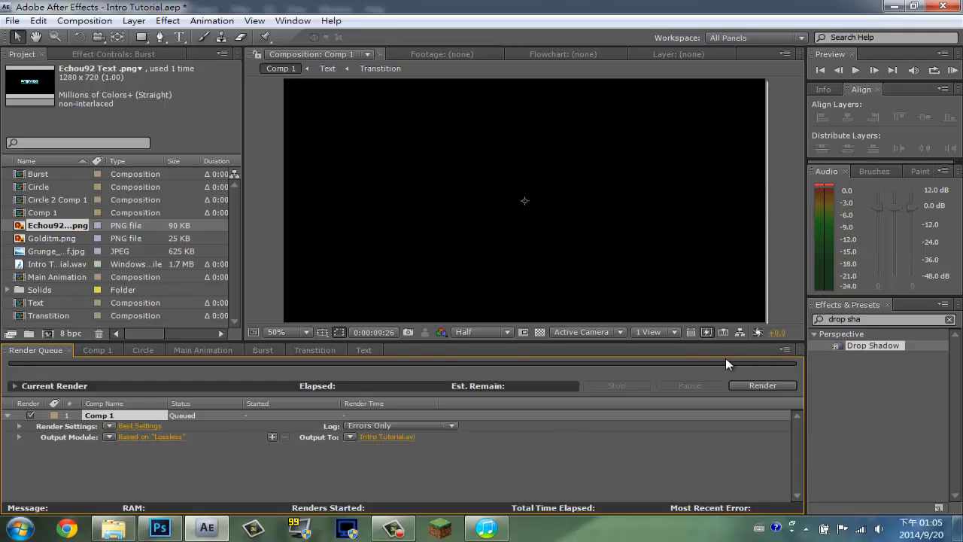
Save the project
key(ctrl+s)
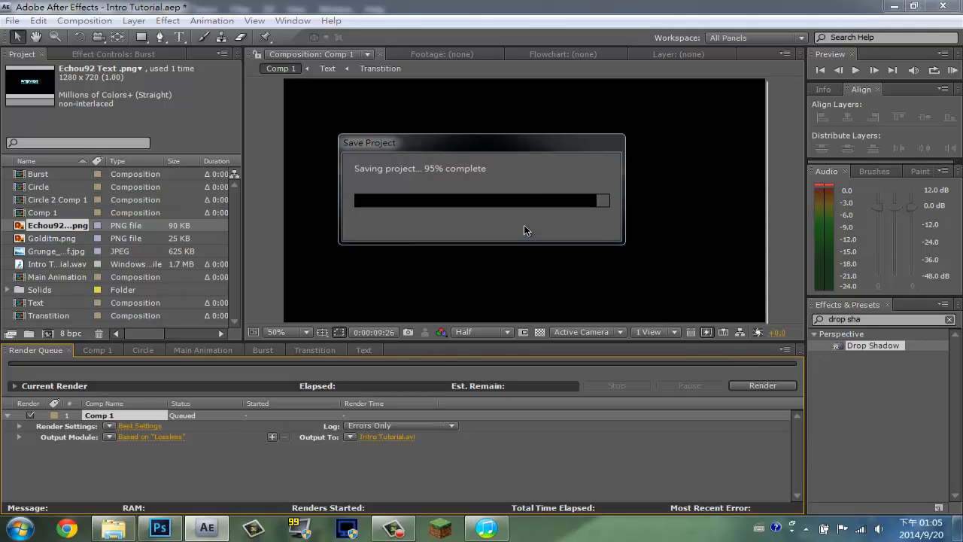